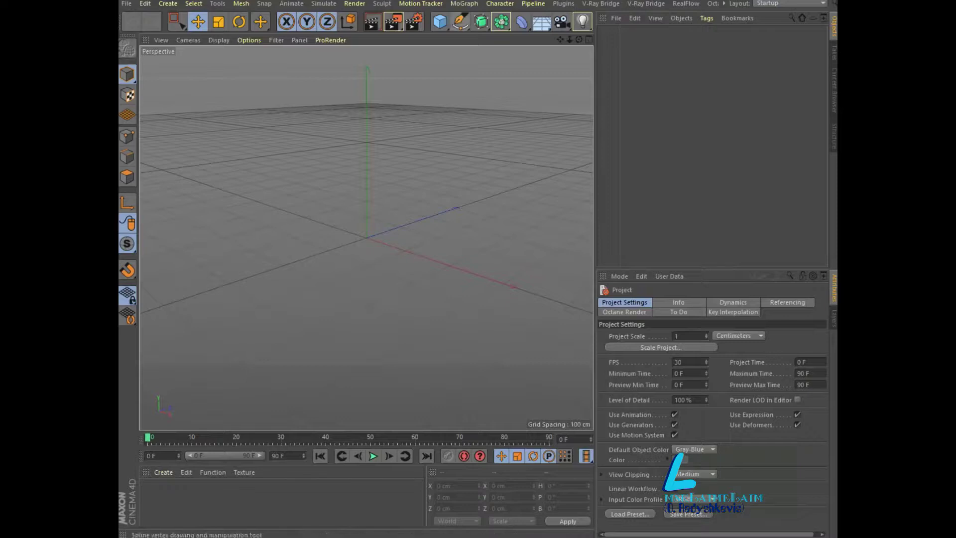
# - Add a sphere, display it as Gouraud Shading (Lines), and make it editable
pyautogui.click(648, 58)
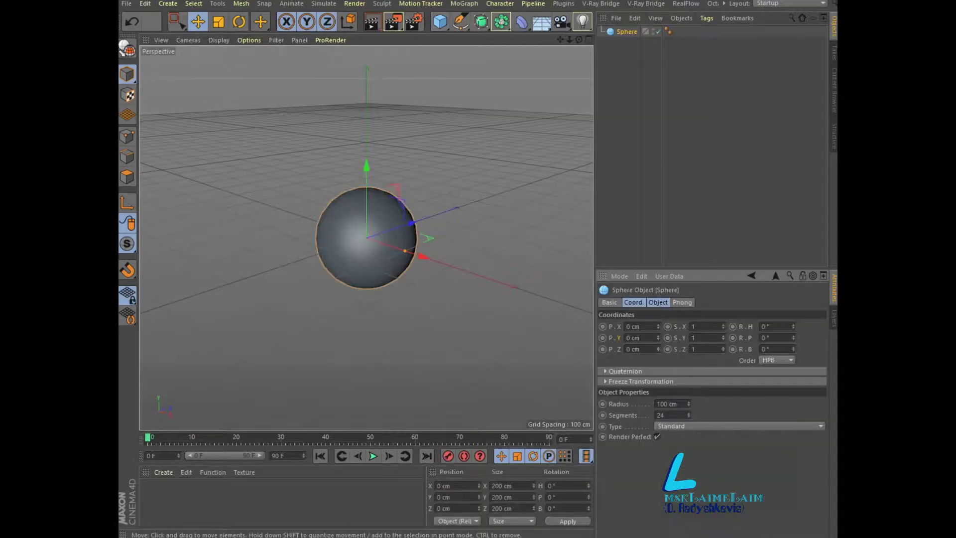
pyautogui.click(218, 40)
pyautogui.click(234, 68)
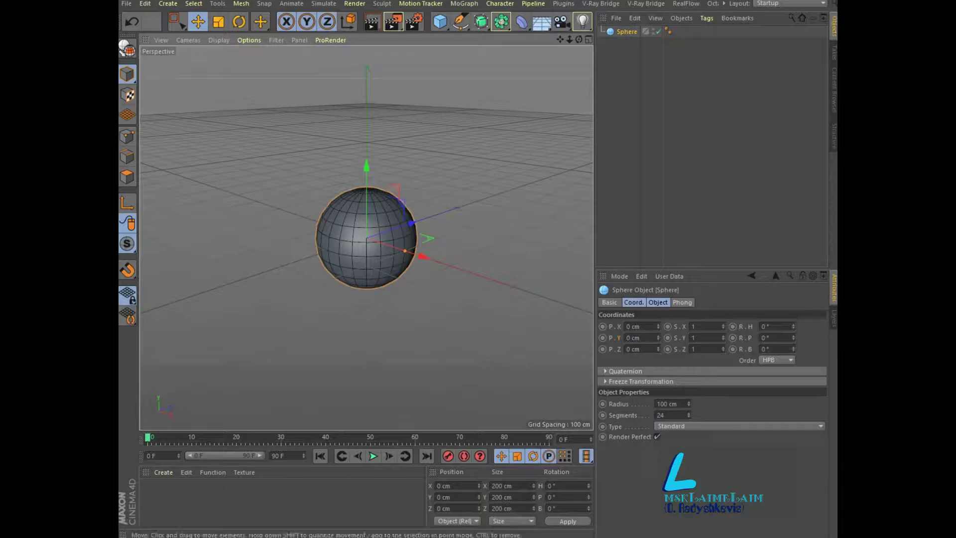
pyautogui.click(128, 47)
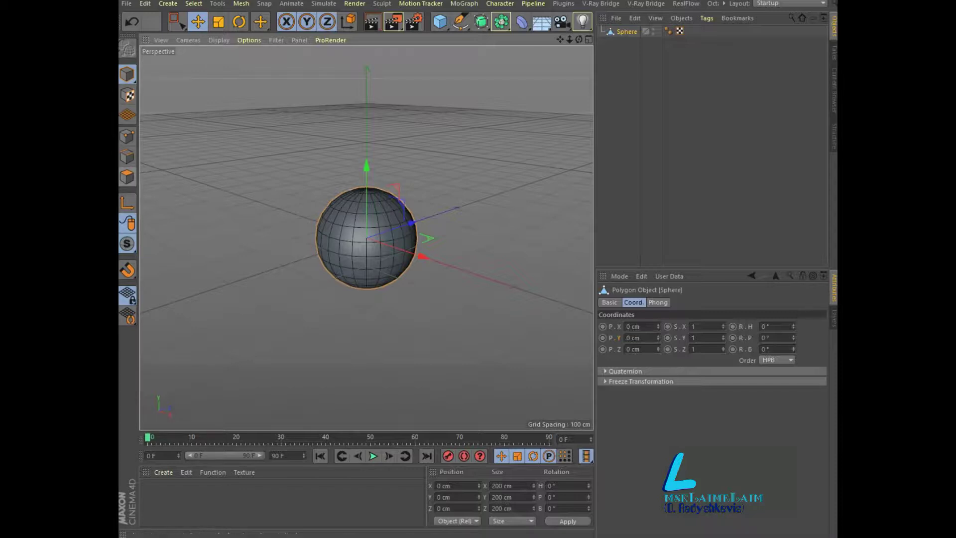
# - Scale the sphere along Z until its depth is 78.818 cm
pyautogui.click(219, 21)
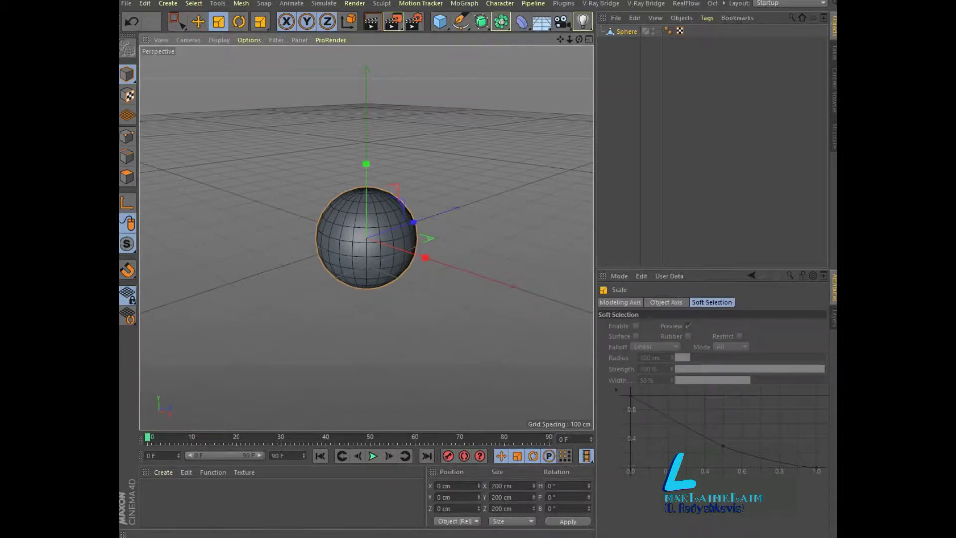
pyautogui.moveTo(579, 39); pyautogui.dragTo(366, 238)
pyautogui.moveTo(482, 245); pyautogui.dragTo(434, 241)
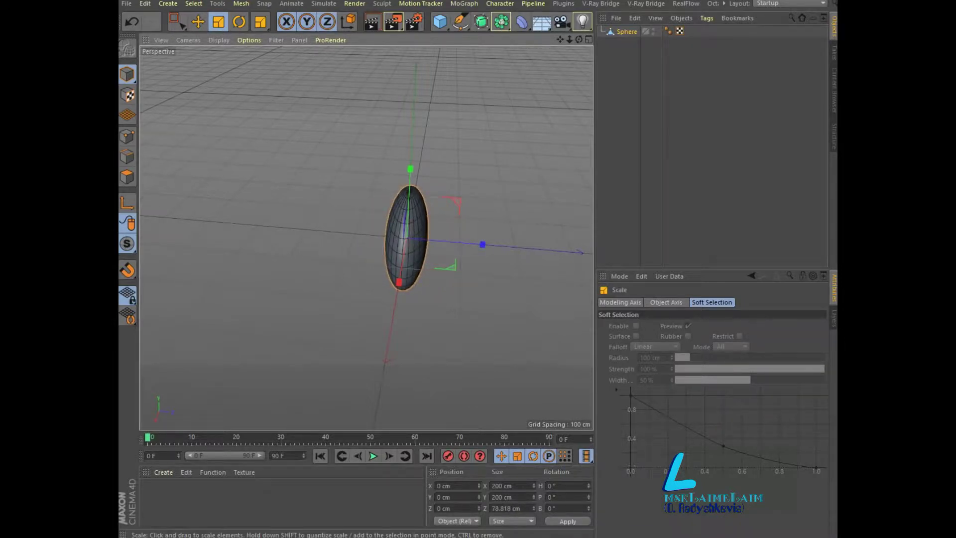
pyautogui.moveTo(579, 40)
pyautogui.mouseDown()
pyautogui.moveTo(366, 238)
pyautogui.moveTo(333, 249)
pyautogui.mouseUp()
pyautogui.click(163, 472)
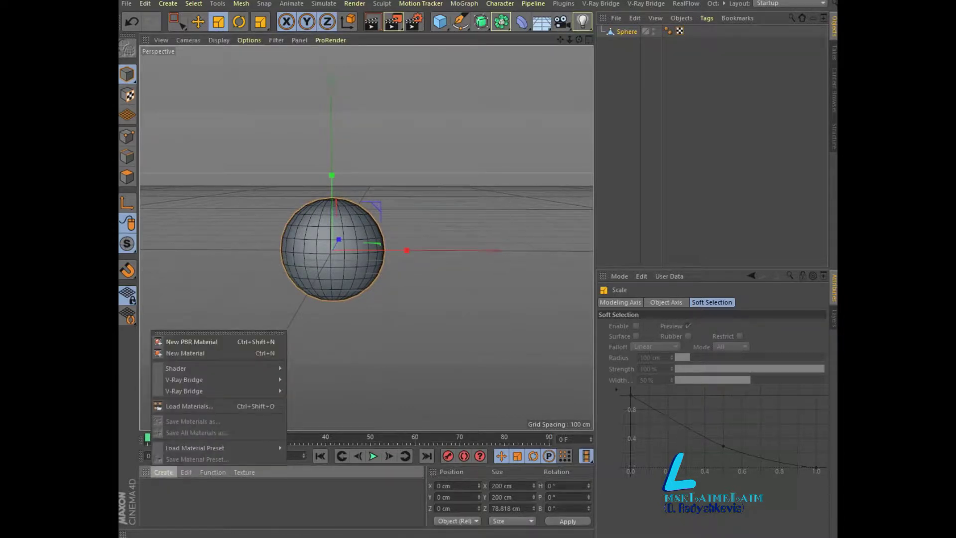
# - Make a new material with colour H 303° and S 74%, and apply it to the sphere
pyautogui.click(186, 353)
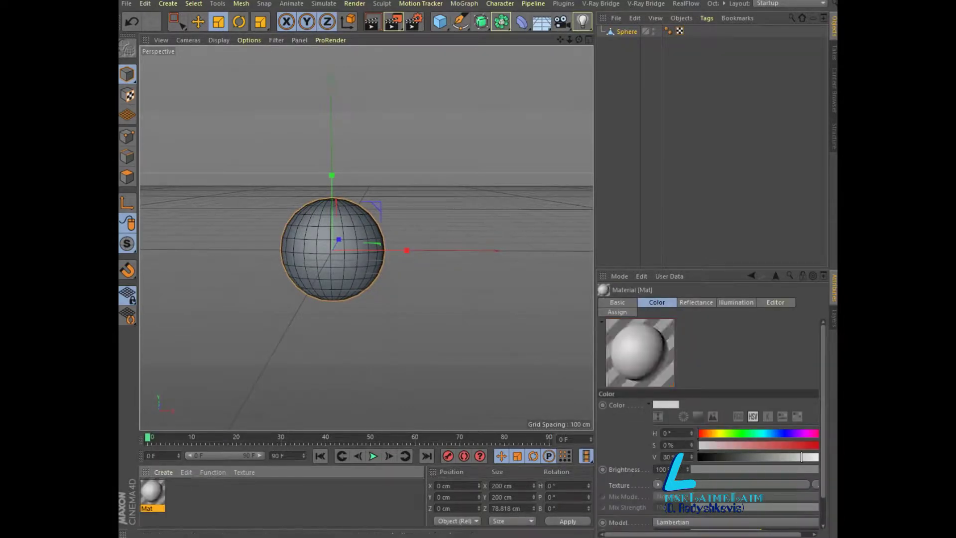
pyautogui.doubleClick(153, 490)
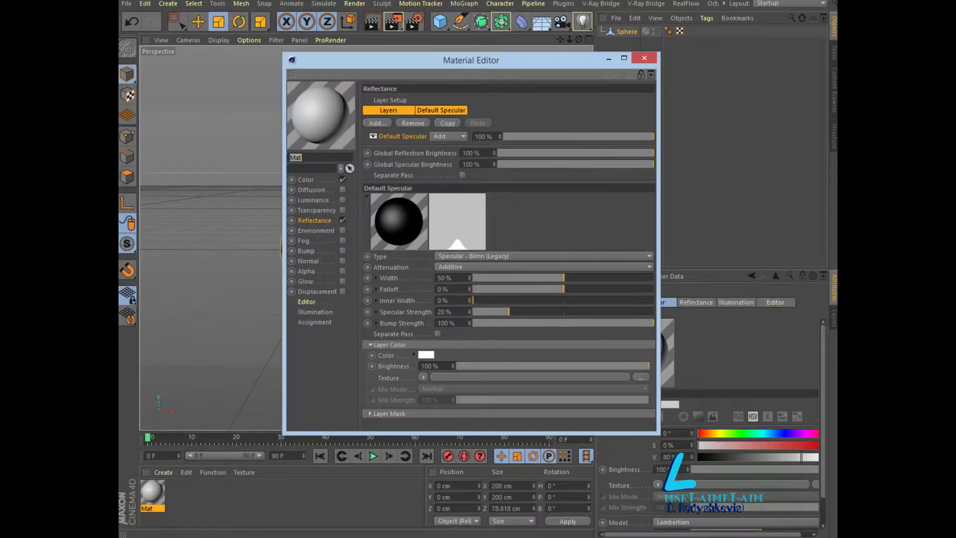
pyautogui.click(305, 180)
pyautogui.click(604, 140)
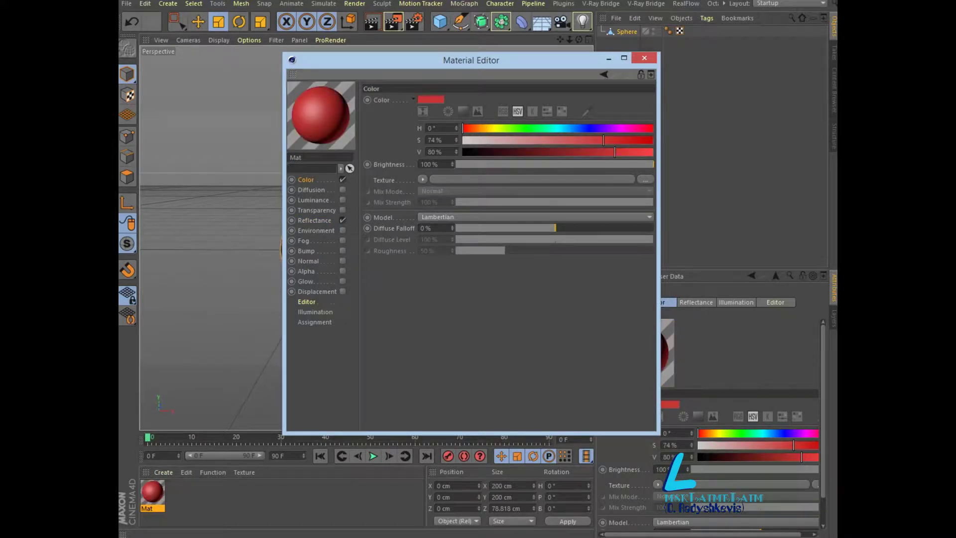
pyautogui.click(622, 128)
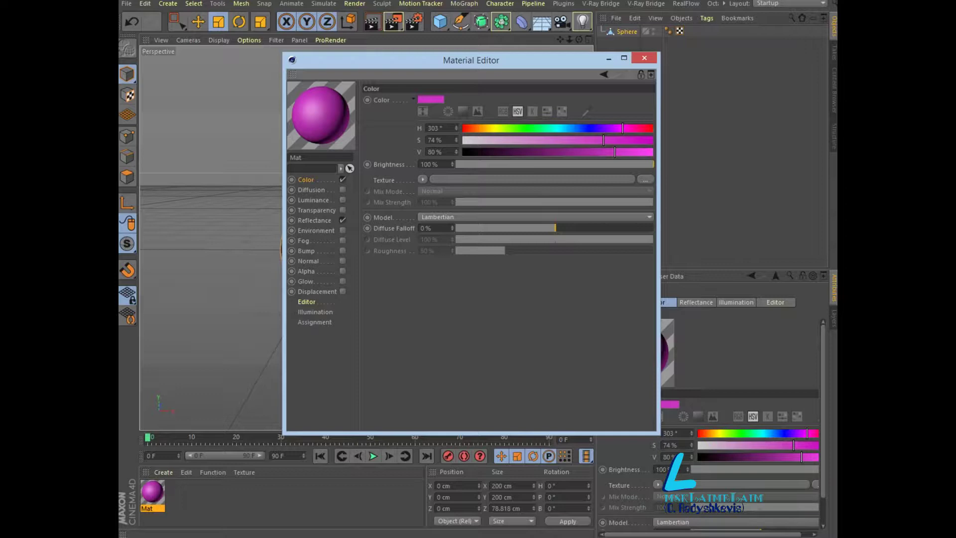
pyautogui.click(645, 58)
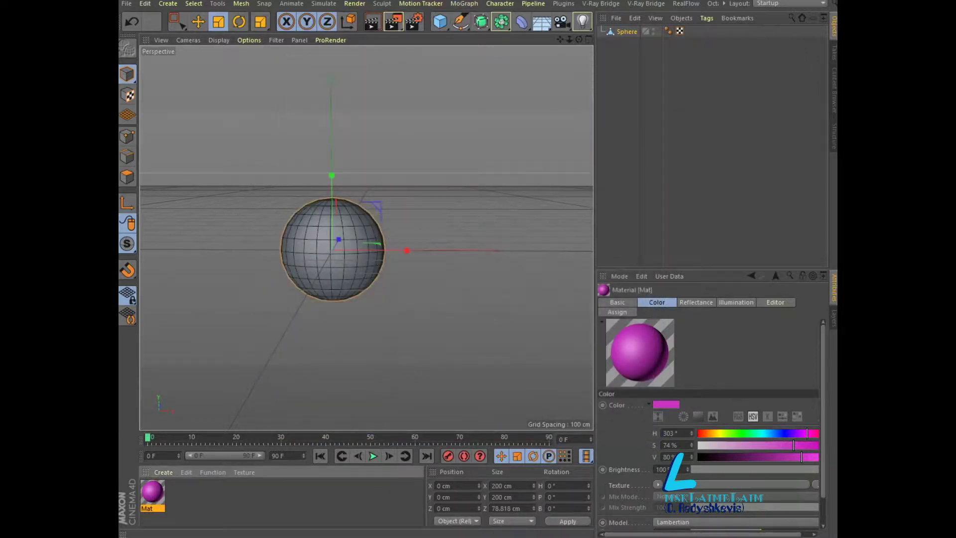
pyautogui.moveTo(152, 492); pyautogui.dragTo(333, 249)
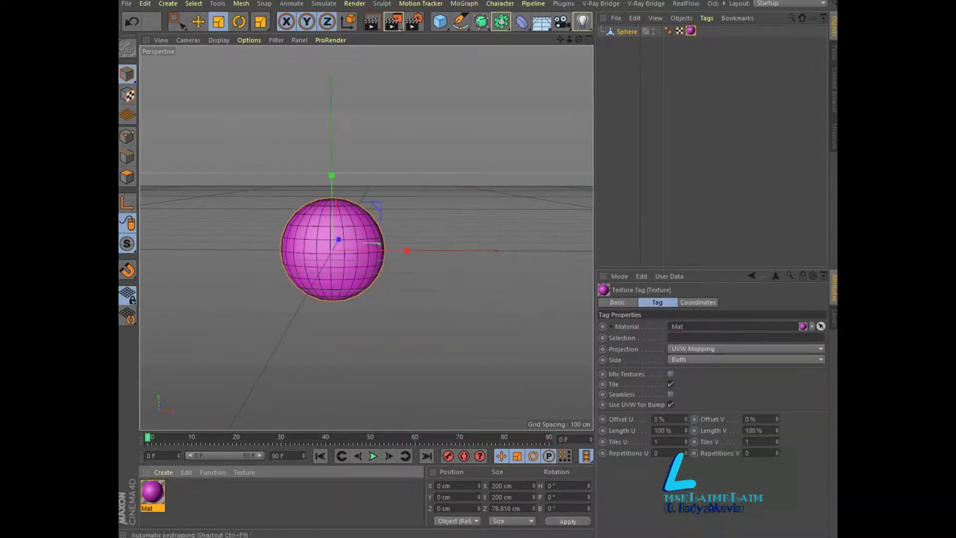
# - Add an FFD deformer as a child of the sphere
pyautogui.press('e')
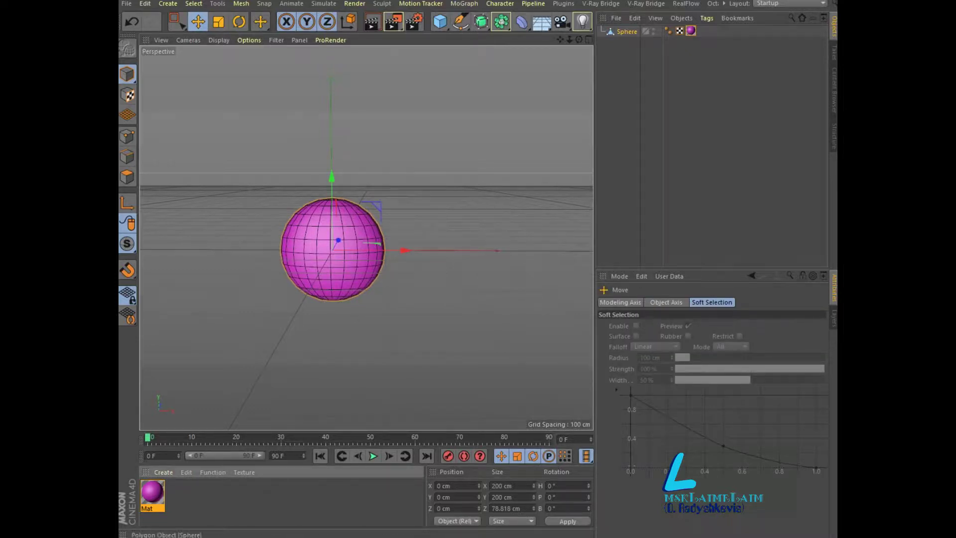
pyautogui.click(522, 21)
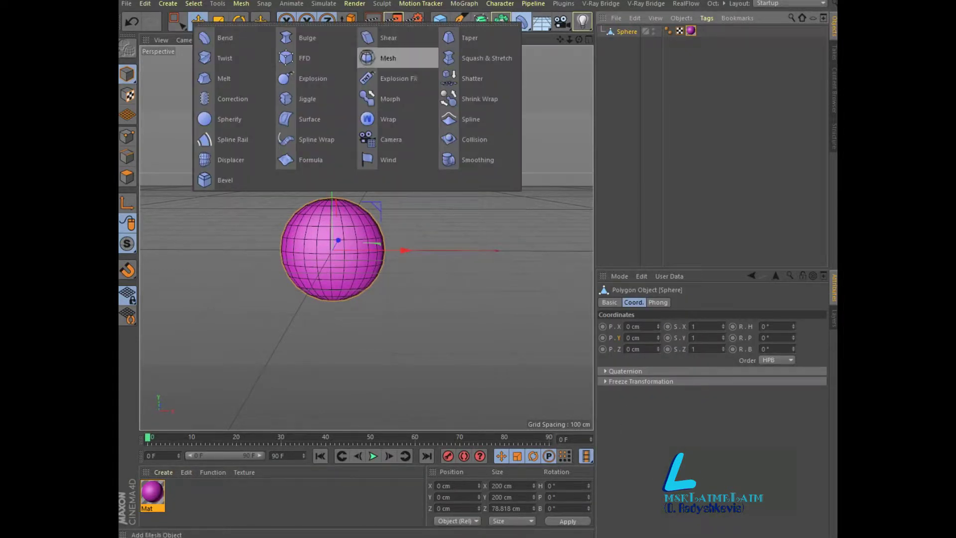
pyautogui.click(301, 58)
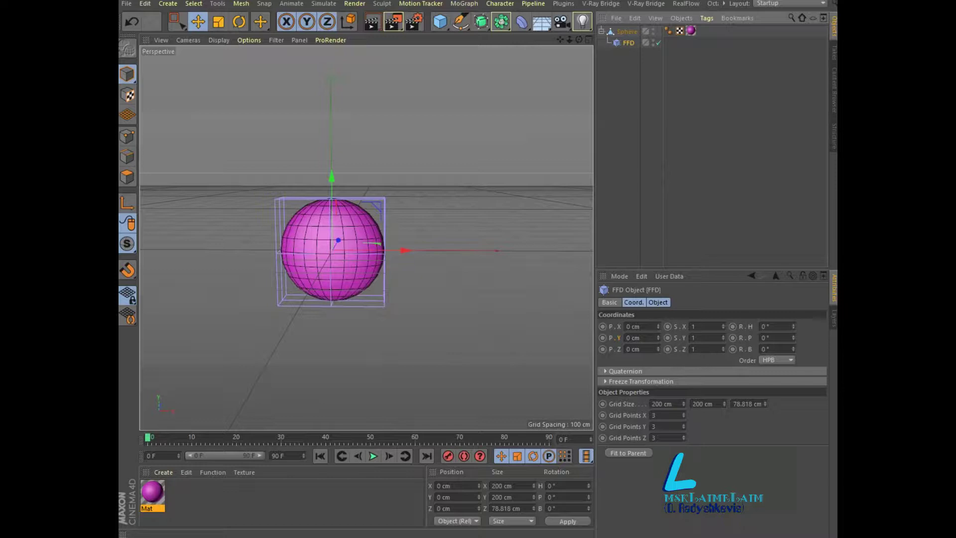
# - Fit the FFD lattice size back to the sphere with Fit to Parent
pyautogui.moveTo(736, 404); pyautogui.dragTo(749, 404)
pyautogui.doubleClick(743, 404)
pyautogui.write('83')
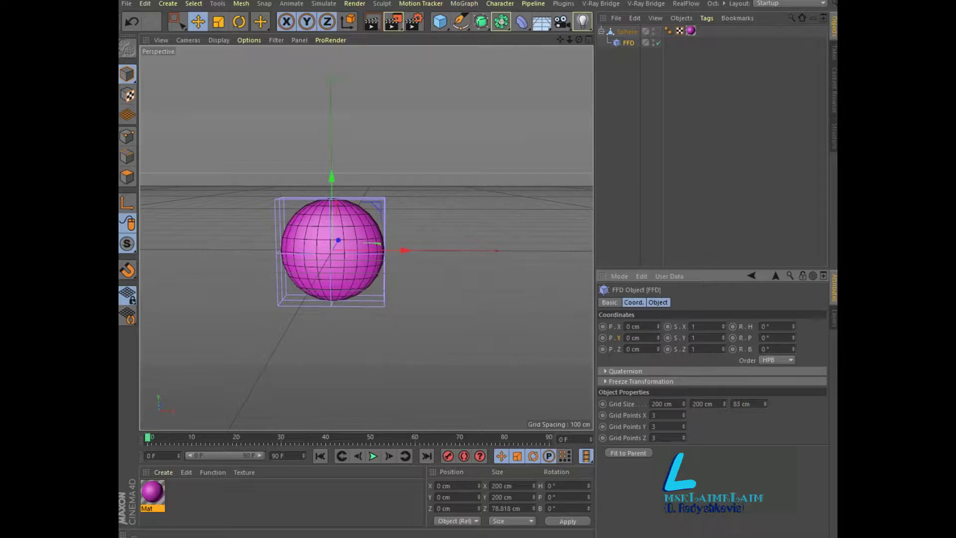
pyautogui.click(628, 453)
# - Set FFD Grid Points X and Y to 5, enter Points mode, and show four views
pyautogui.doubleClick(654, 415)
pyautogui.write('5')
pyautogui.press('Tab')
pyautogui.write('5')
pyautogui.press('Tab')
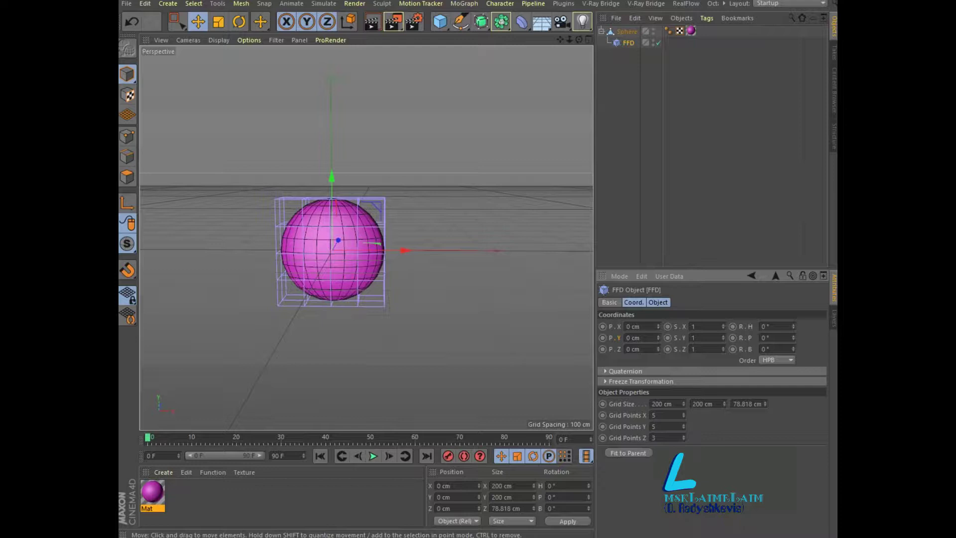
pyautogui.click(127, 136)
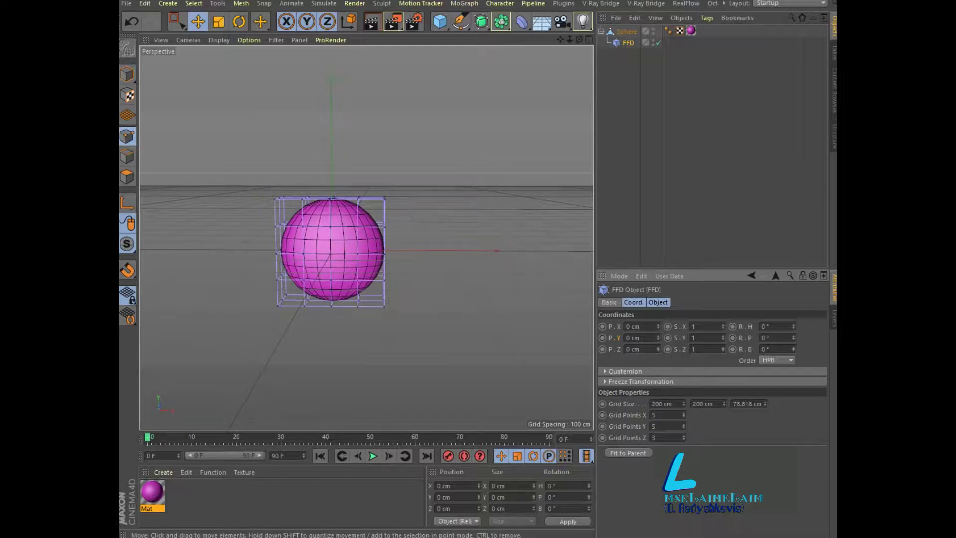
pyautogui.press('F5')
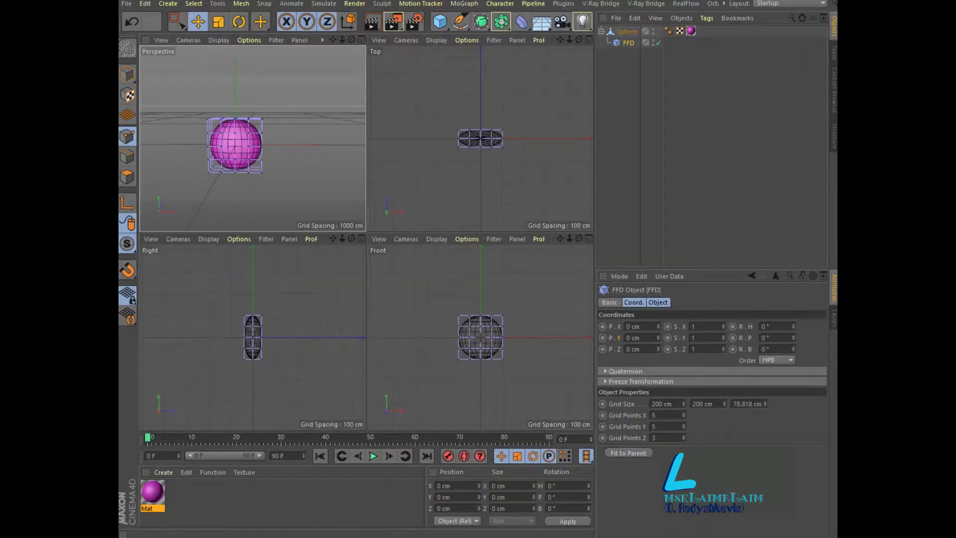
# - In the maximized front view, pull the centre cage points down into a V
pyautogui.press('F4')
pyautogui.scroll(3, 393, 284)
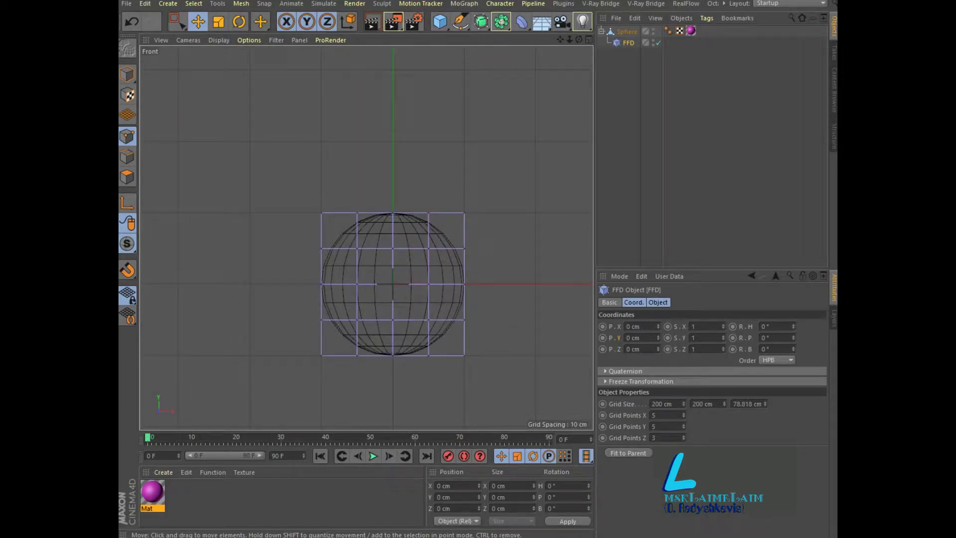
pyautogui.press('0')
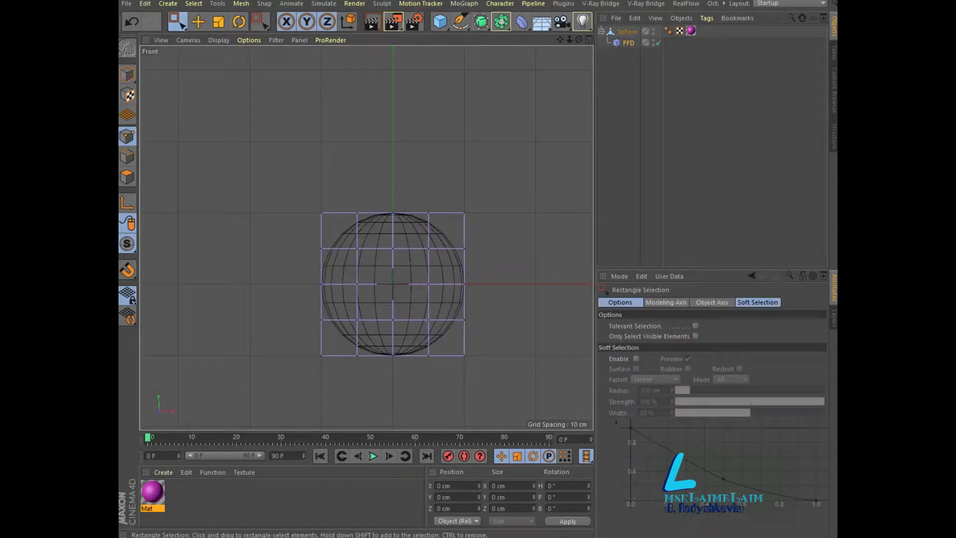
pyautogui.moveTo(376, 189); pyautogui.dragTo(410, 373)
pyautogui.moveTo(394, 217); pyautogui.dragTo(432, 428)
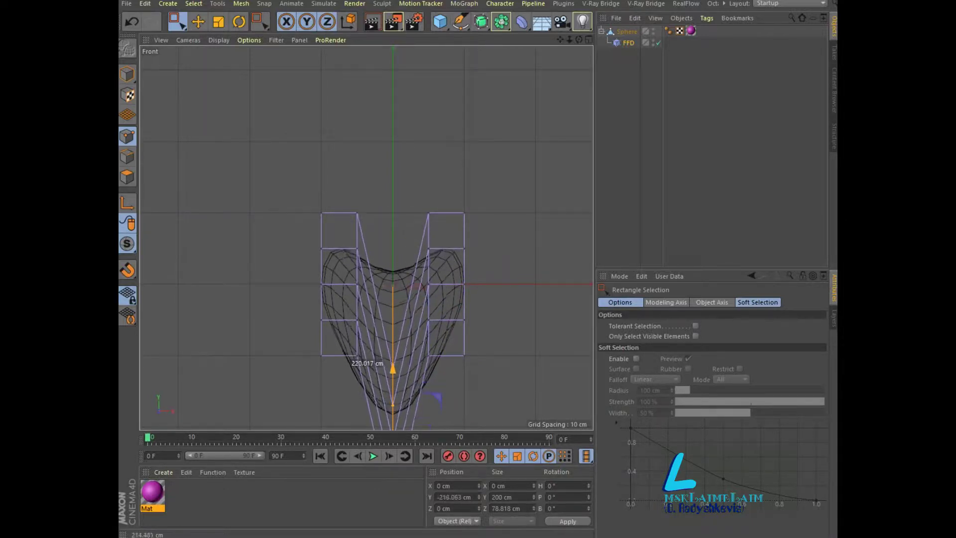
pyautogui.keyDown('alt'); pyautogui.moveTo(367, 239); pyautogui.dragTo(367, 243, button='middle'); pyautogui.keyUp('alt')
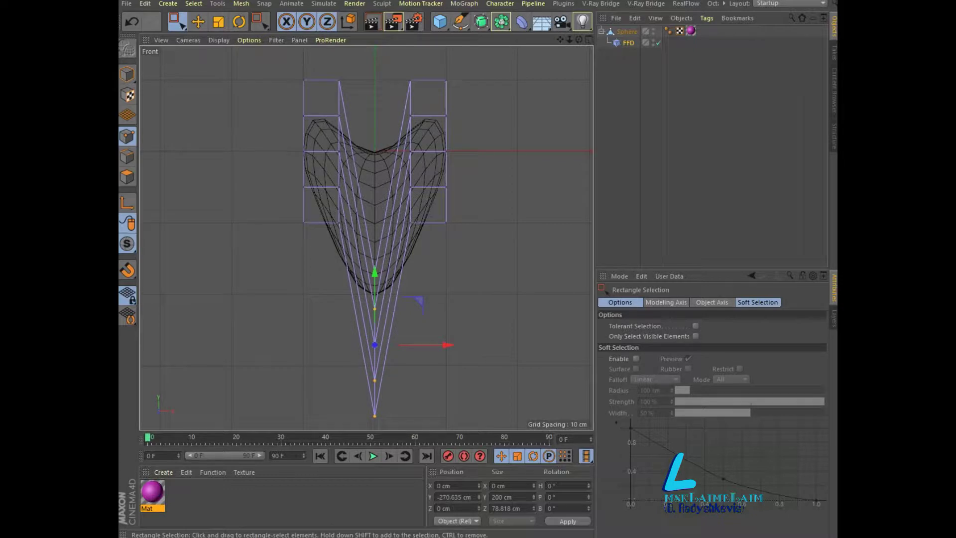
# - Scale the top-left and top-right cage points inward toward the centre
pyautogui.moveTo(396, 57); pyautogui.dragTo(473, 100)
pyautogui.keyDown('shift'); pyautogui.moveTo(292, 65); pyautogui.dragTo(370, 94); pyautogui.keyUp('shift')
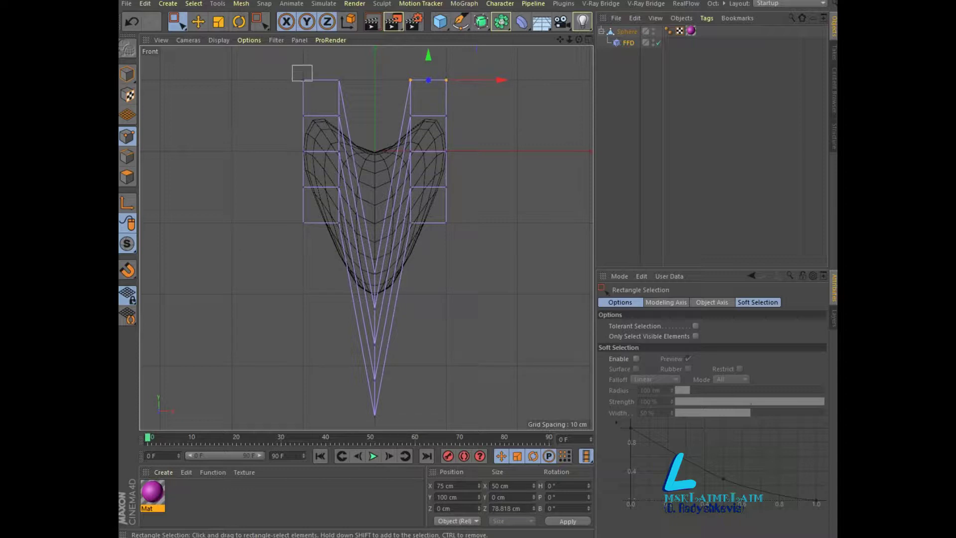
pyautogui.click(218, 22)
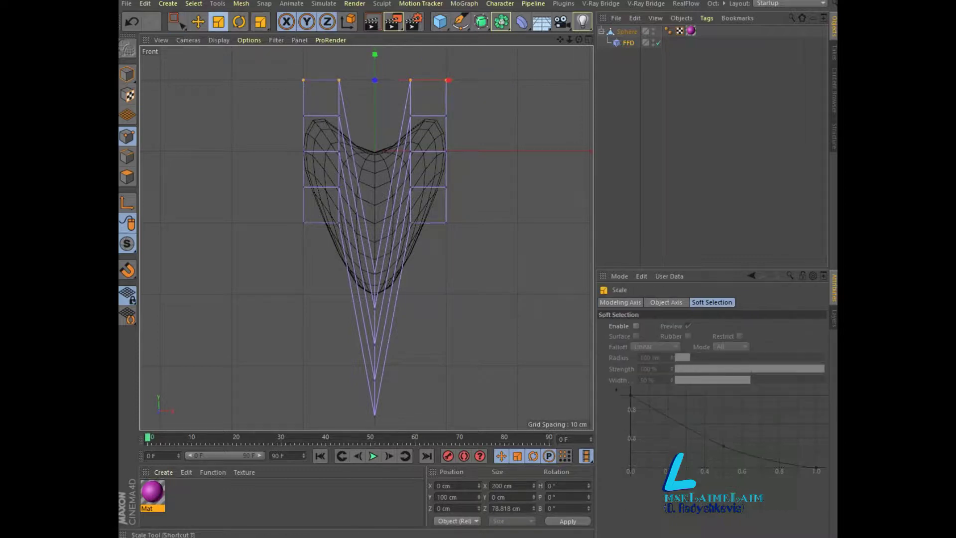
pyautogui.moveTo(448, 80)
pyautogui.mouseDown()
pyautogui.moveTo(410, 74)
pyautogui.moveTo(431, 75)
pyautogui.mouseUp()
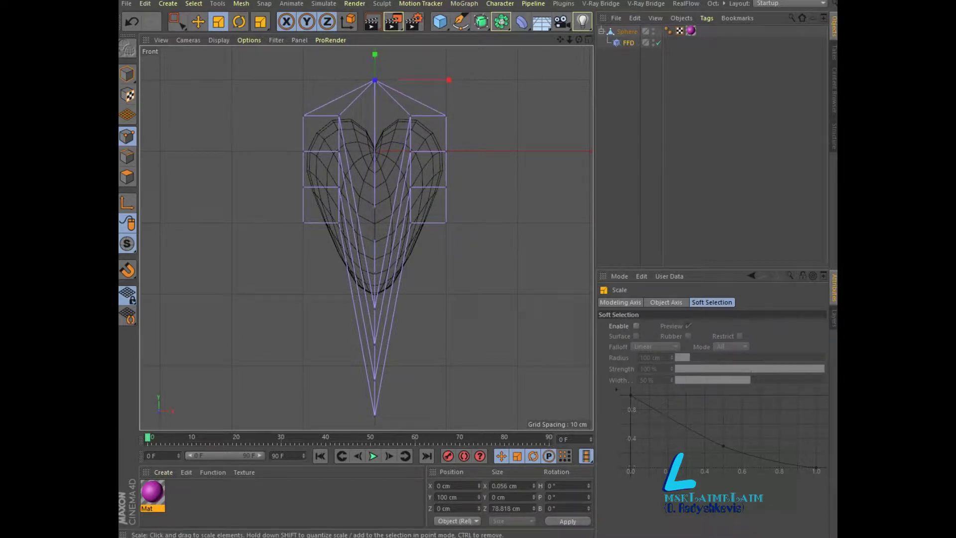
# - Stretch the left and right cage columns wider along X, then return to four views
pyautogui.press('0')
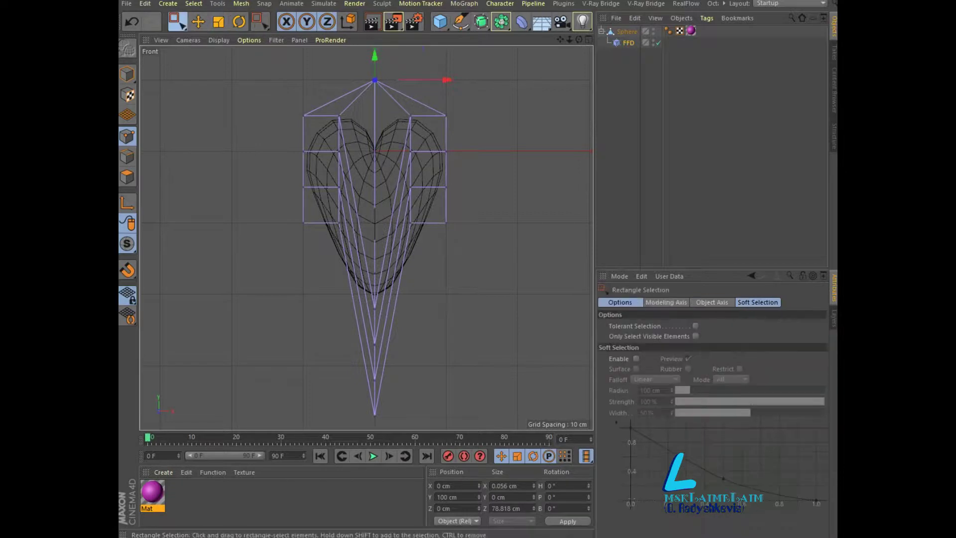
pyautogui.moveTo(276, 129); pyautogui.dragTo(327, 199)
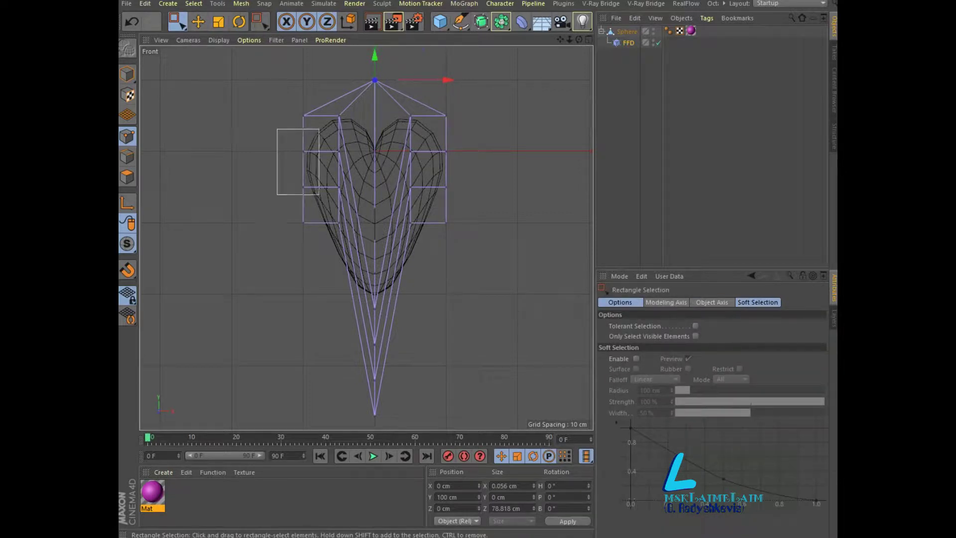
pyautogui.keyDown('shift'); pyautogui.moveTo(433, 135); pyautogui.dragTo(468, 210); pyautogui.keyUp('shift')
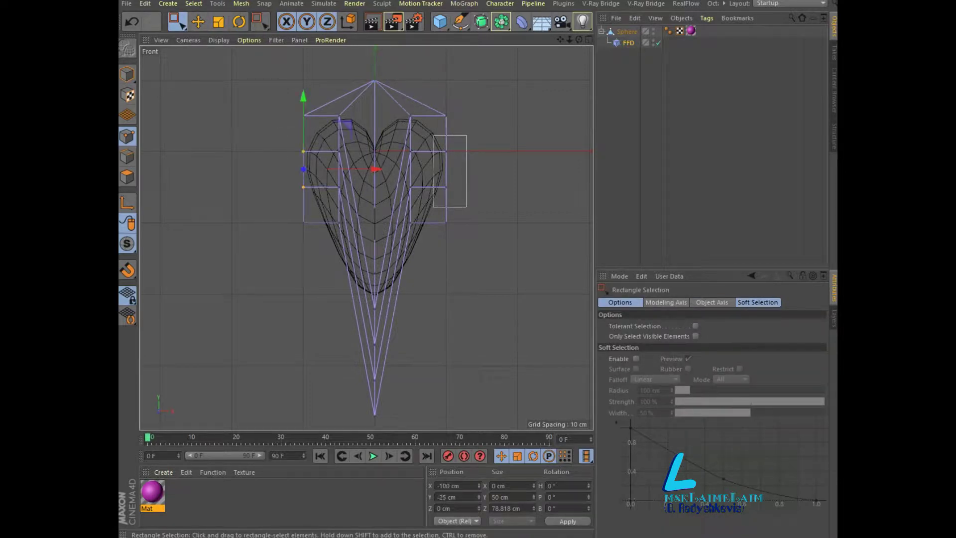
pyautogui.press('t')
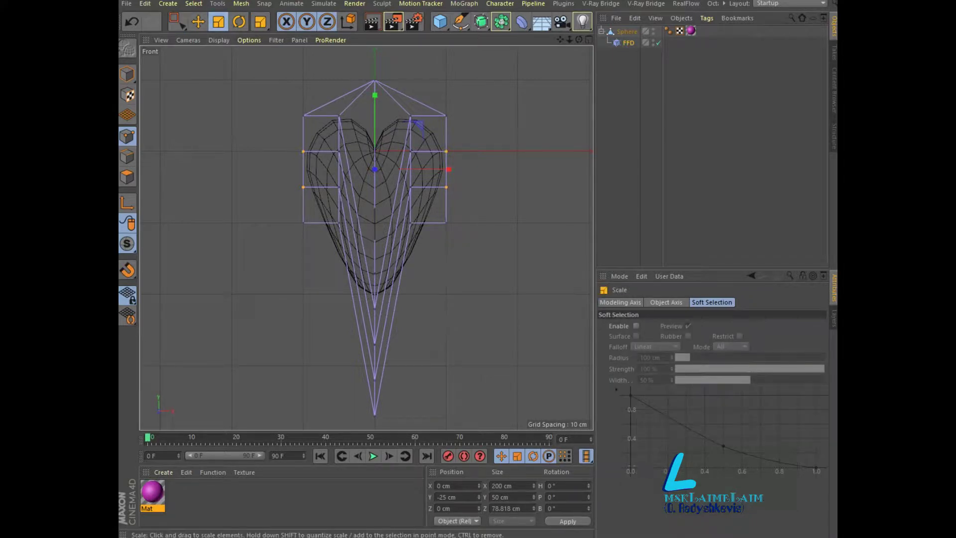
pyautogui.moveTo(449, 170); pyautogui.dragTo(496, 169)
pyautogui.press('F5')
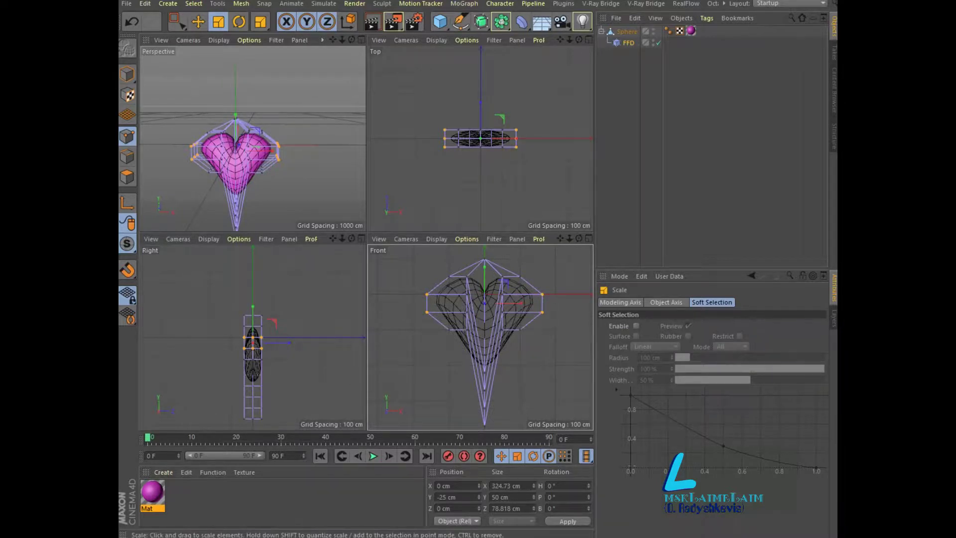
# - Shrink the cage slightly and readjust the lower centre cage points
pyautogui.moveTo(498, 349); pyautogui.dragTo(494, 348)
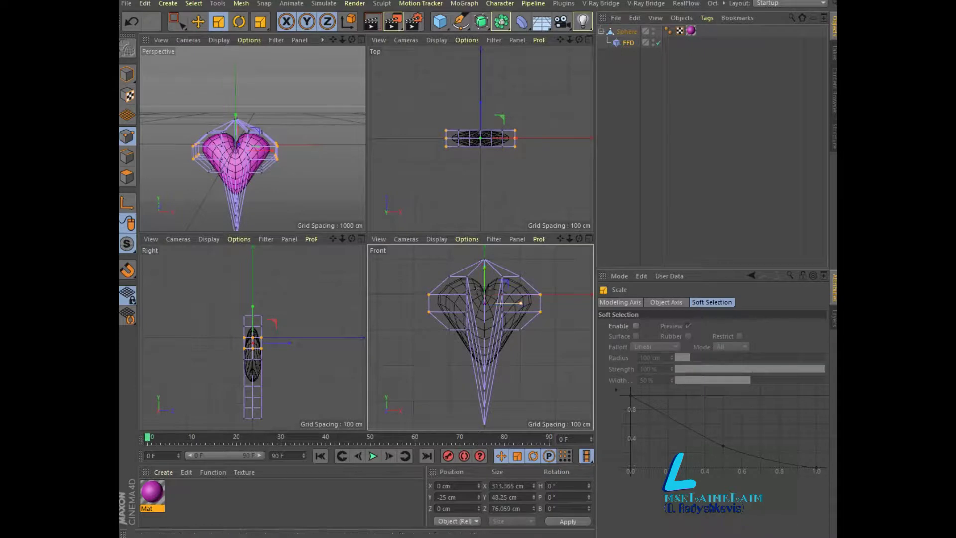
pyautogui.press('0')
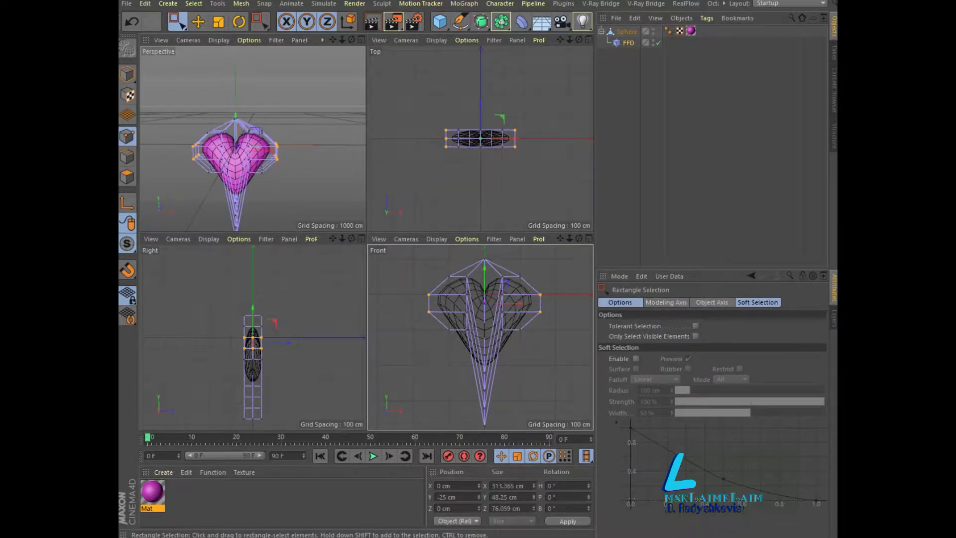
pyautogui.moveTo(473, 342); pyautogui.dragTo(495, 393)
pyautogui.moveTo(484, 338); pyautogui.dragTo(485, 352)
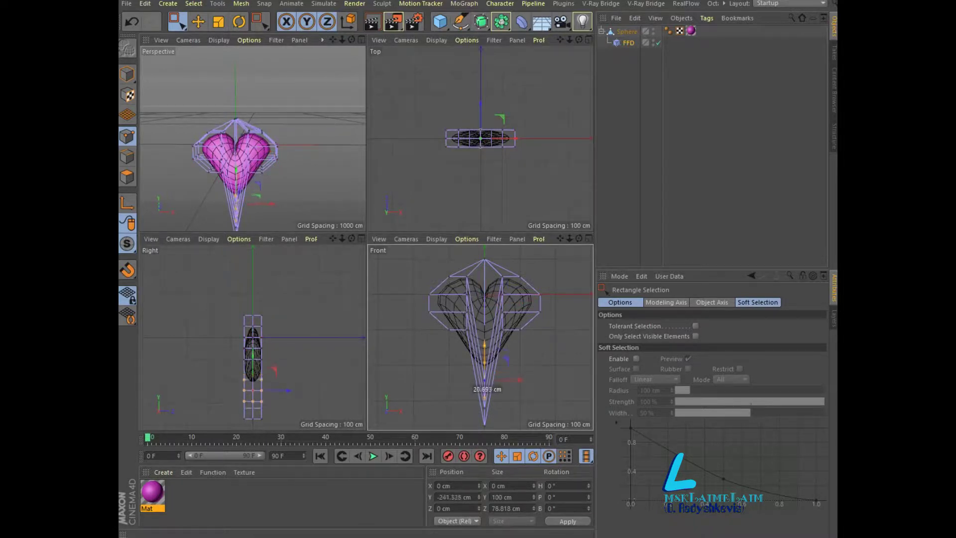
pyautogui.moveTo(484, 390)
pyautogui.mouseDown()
pyautogui.moveTo(485, 371)
pyautogui.moveTo(485, 389)
pyautogui.mouseUp()
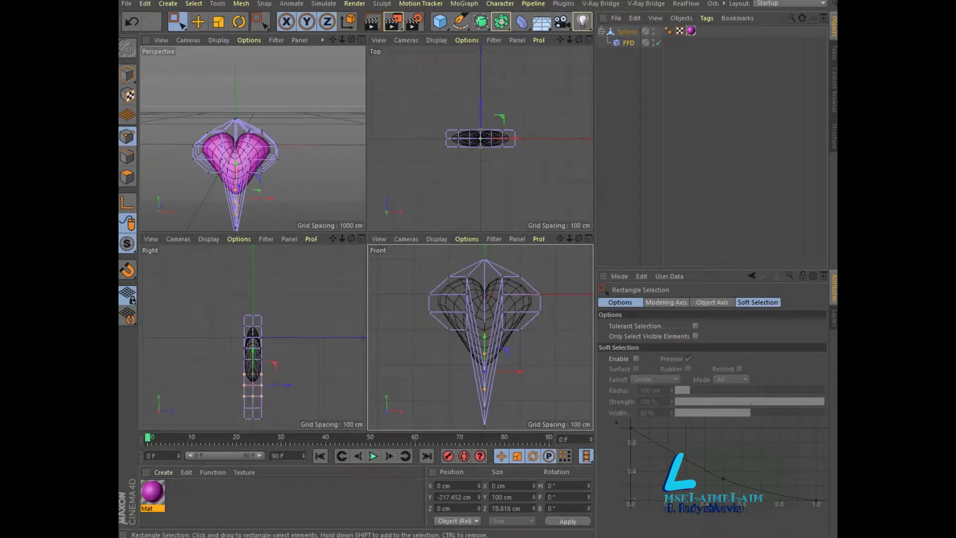
# - Scale the left and right cage points in to narrow the heart's sides to about 78%
pyautogui.moveTo(469, 247)
pyautogui.mouseDown()
pyautogui.moveTo(501, 272)
pyautogui.moveTo(506, 258)
pyautogui.mouseUp()
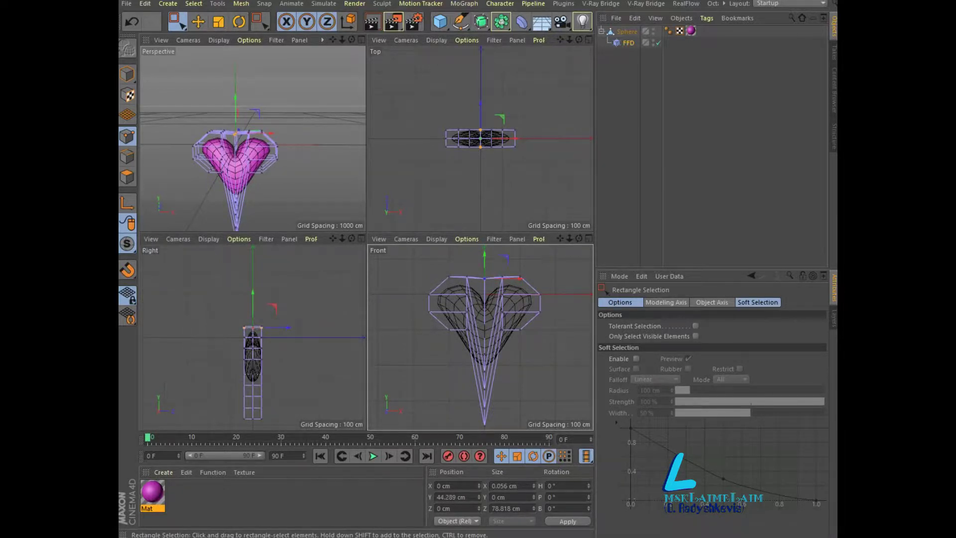
pyautogui.moveTo(405, 273); pyautogui.dragTo(444, 322)
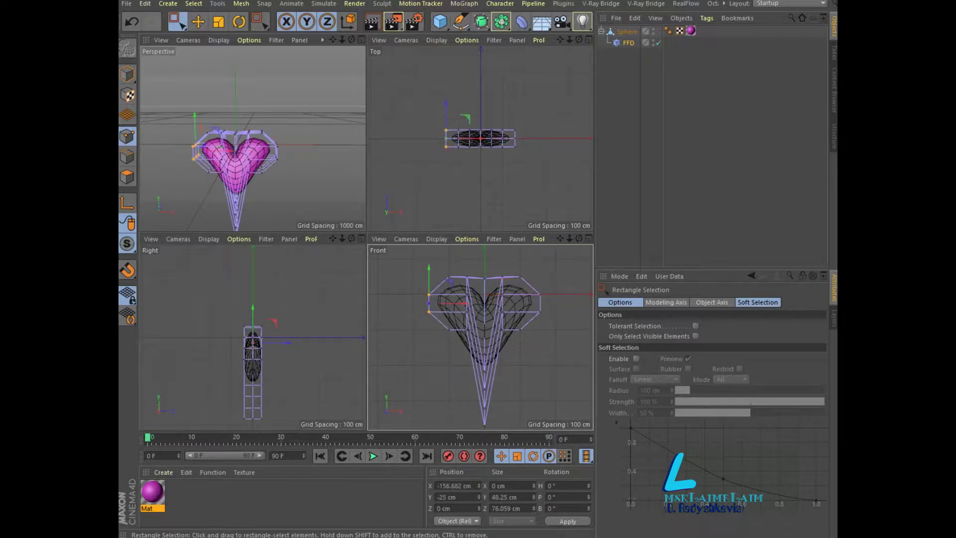
pyautogui.keyDown('shift'); pyautogui.moveTo(532, 281); pyautogui.dragTo(557, 325); pyautogui.keyUp('shift')
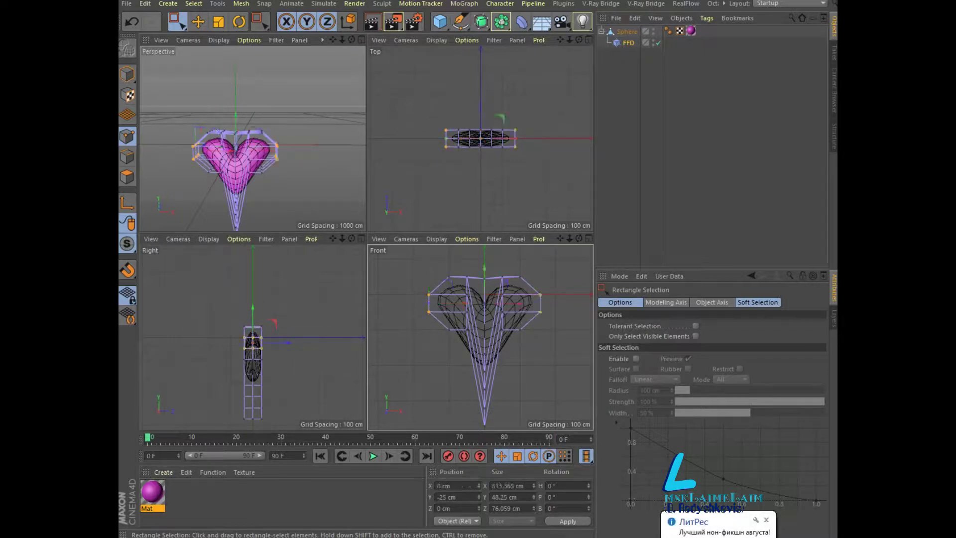
pyautogui.click(218, 22)
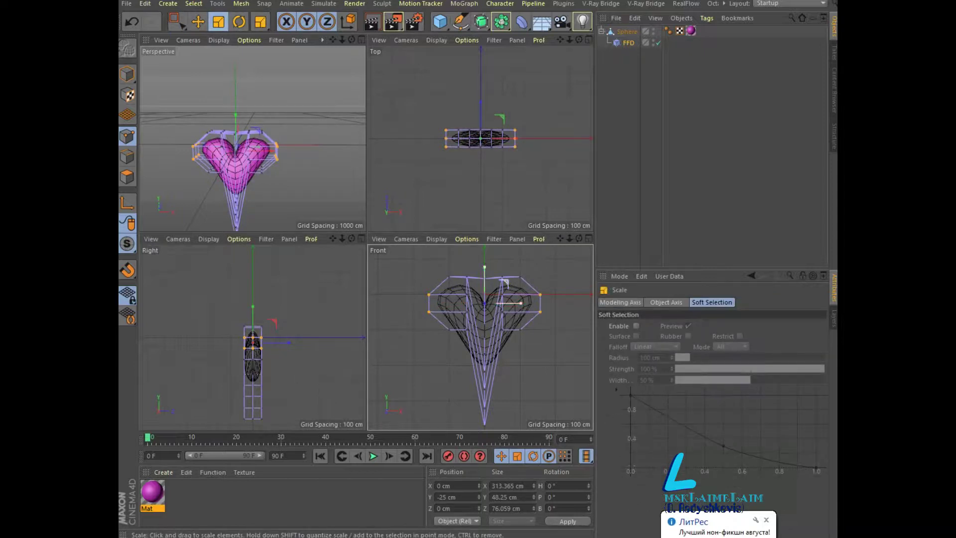
pyautogui.moveTo(540, 299); pyautogui.dragTo(503, 304)
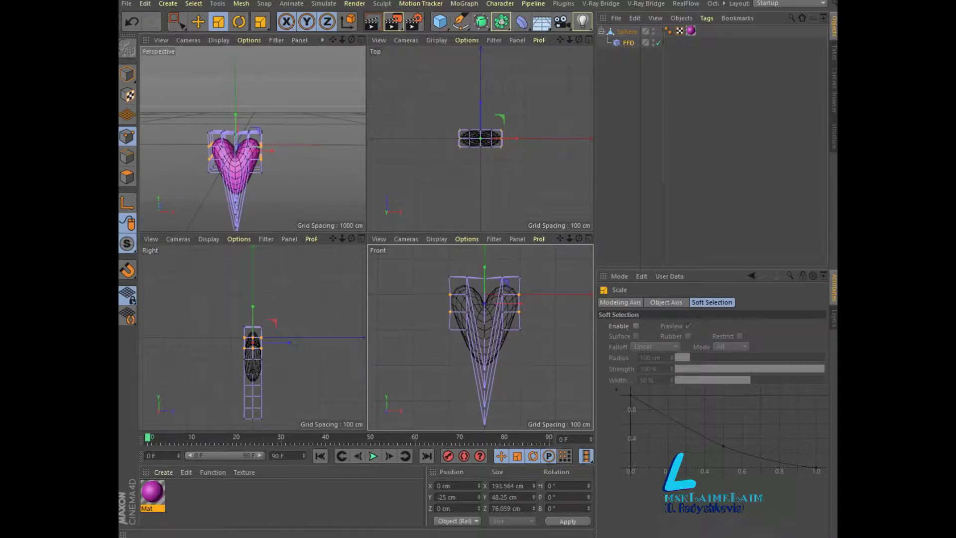
# - Select the top-middle cage points, then show only the perspective view
pyautogui.press('0')
pyautogui.scroll(2, 510, 289)
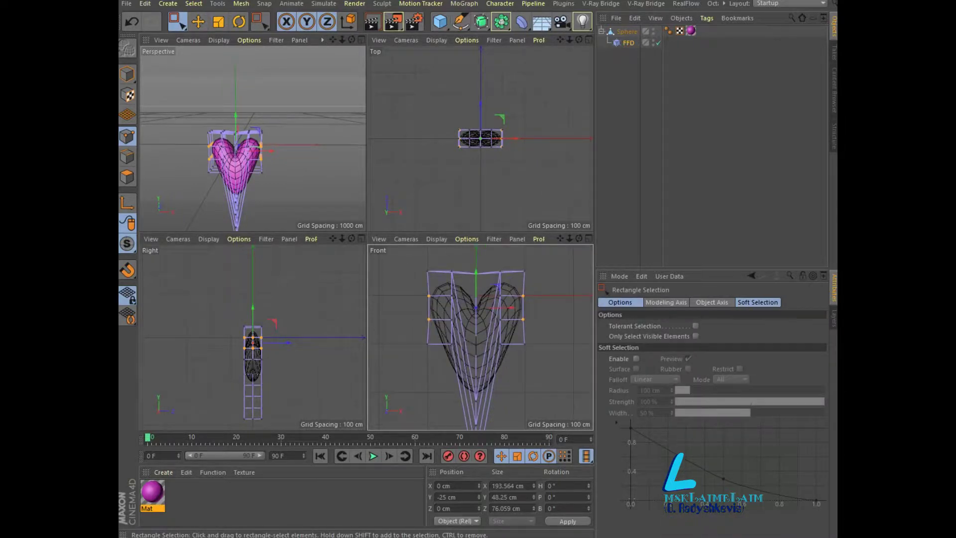
pyautogui.scroll(3, 510, 290)
pyautogui.moveTo(445, 301); pyautogui.dragTo(471, 334)
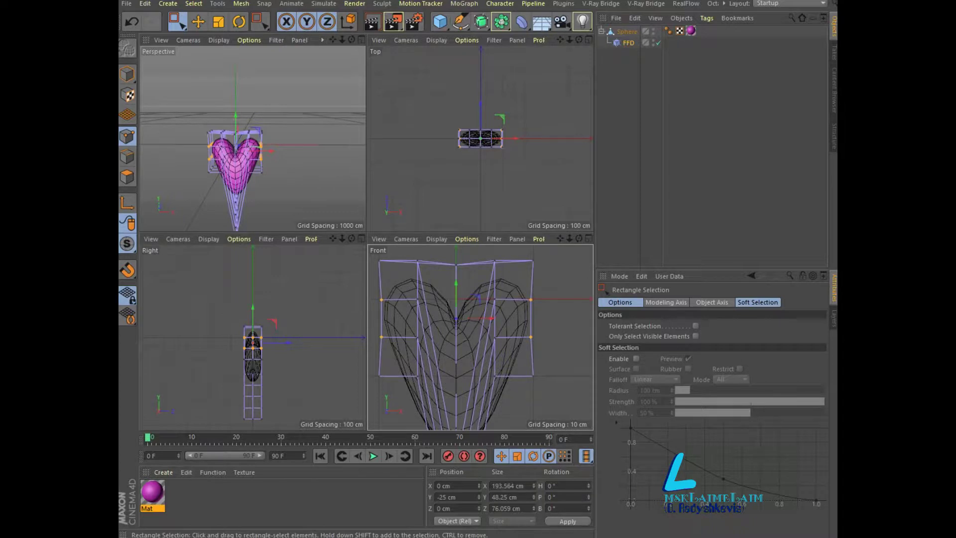
pyautogui.moveTo(444, 254)
pyautogui.mouseDown()
pyautogui.moveTo(478, 288)
pyautogui.moveTo(418, 258)
pyautogui.mouseUp()
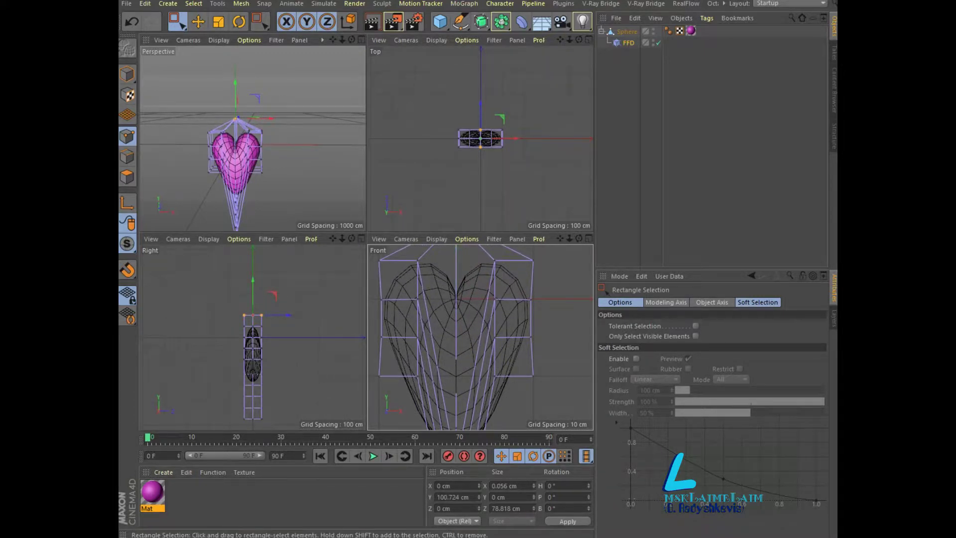
pyautogui.press('F1')
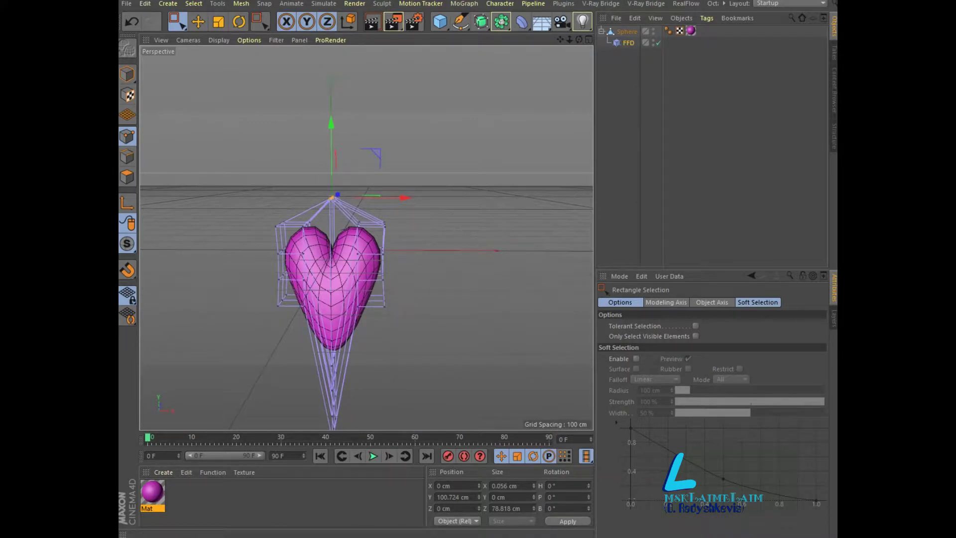
# - Place the sphere under a new Subdivision Surface to smooth the heart
pyautogui.click(681, 57)
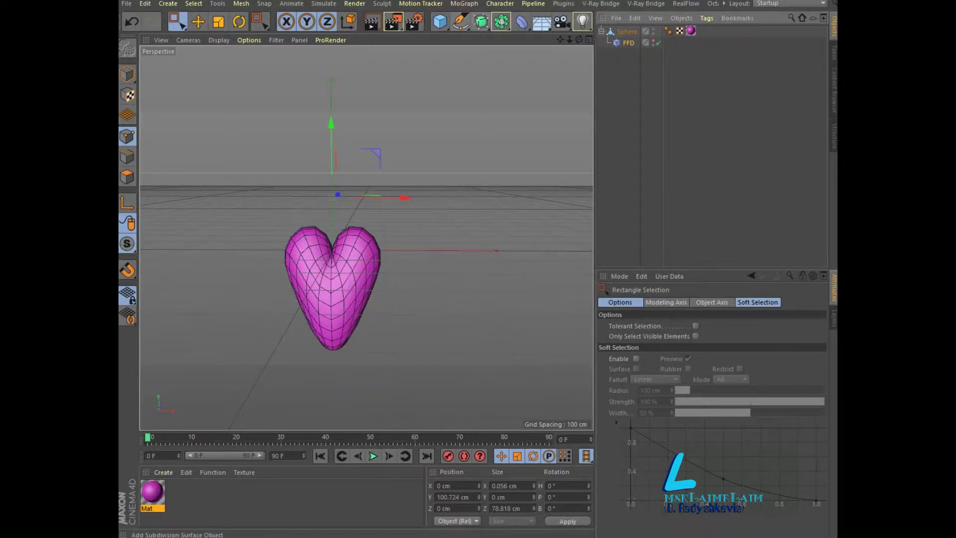
pyautogui.moveTo(501, 22); pyautogui.dragTo(523, 36)
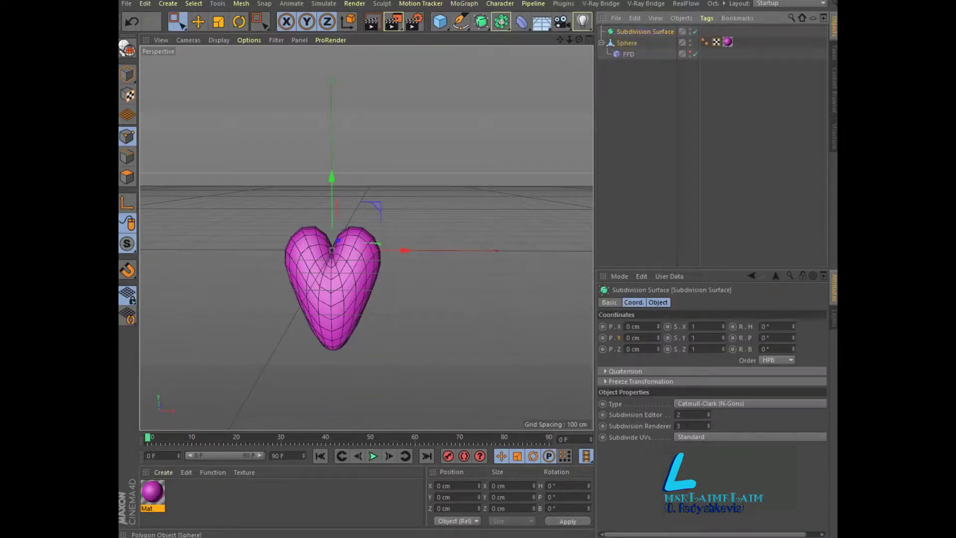
pyautogui.moveTo(626, 43); pyautogui.dragTo(645, 31)
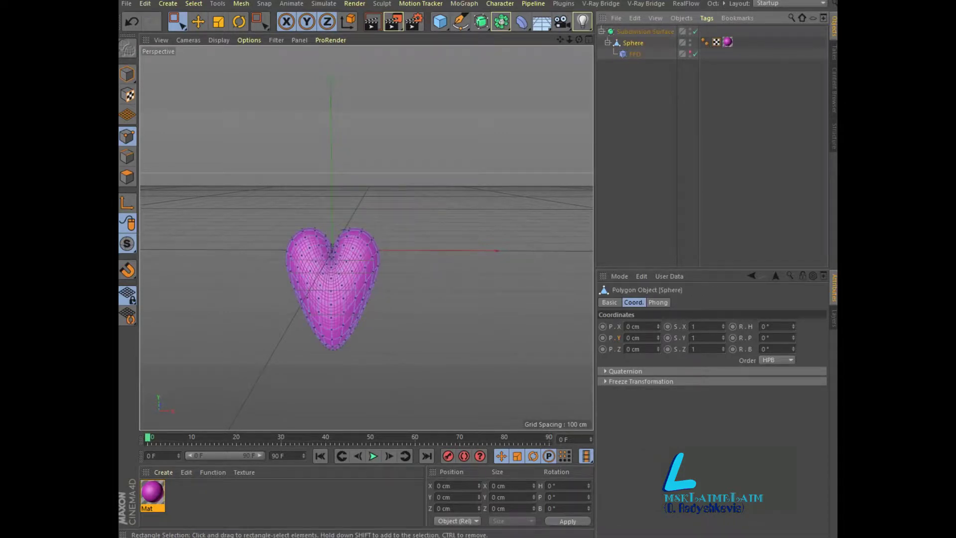
# - Render a front-facing preview of the smooth heart and return to four views
pyautogui.scroll(2, 347, 213)
pyautogui.scroll(2, 347, 213)
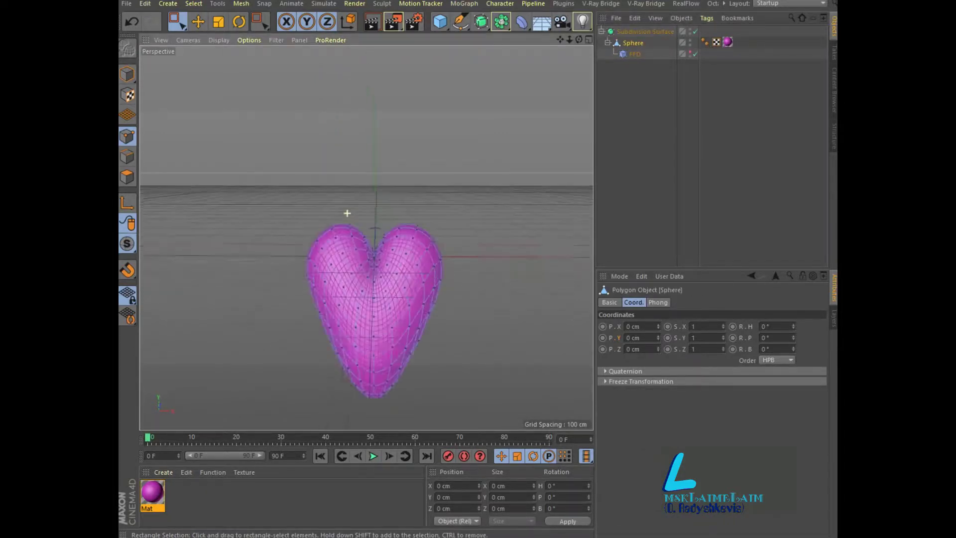
pyautogui.scroll(3, 347, 213)
pyautogui.keyDown('alt'); pyautogui.moveTo(366, 249); pyautogui.dragTo(367, 209); pyautogui.keyUp('alt')
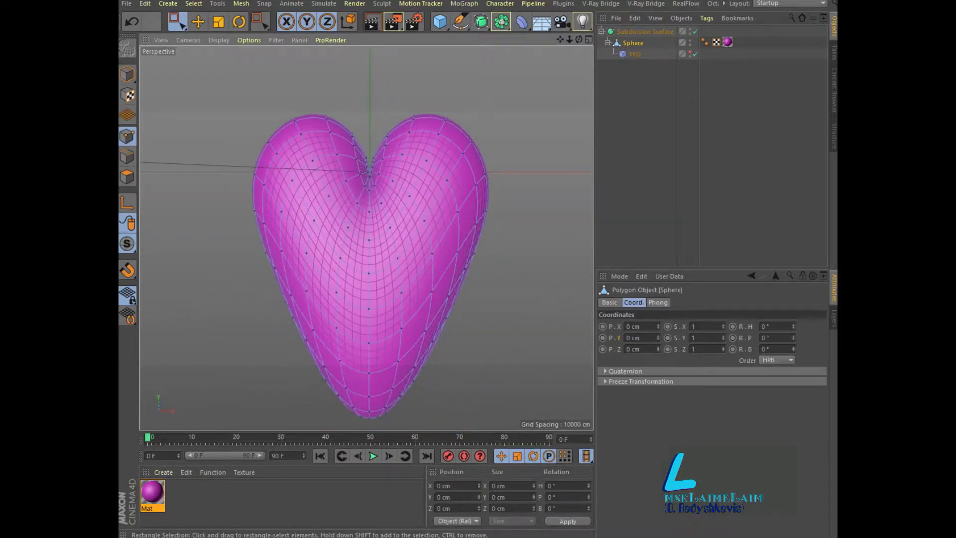
pyautogui.click(372, 22)
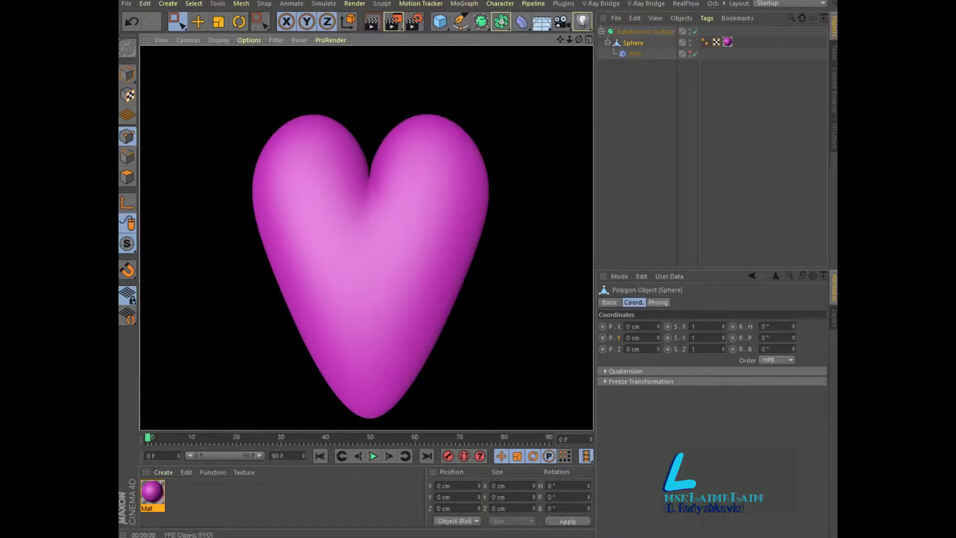
pyautogui.click(589, 40)
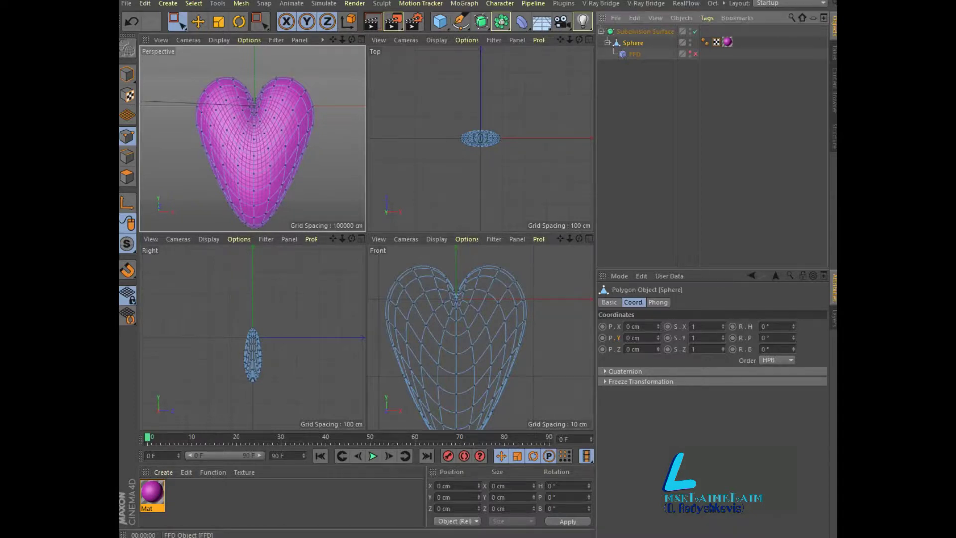
# - Turn Subdivision Surface off, maximize the Front view, and select the FFD deformer
pyautogui.click(695, 54)
pyautogui.click(695, 54)
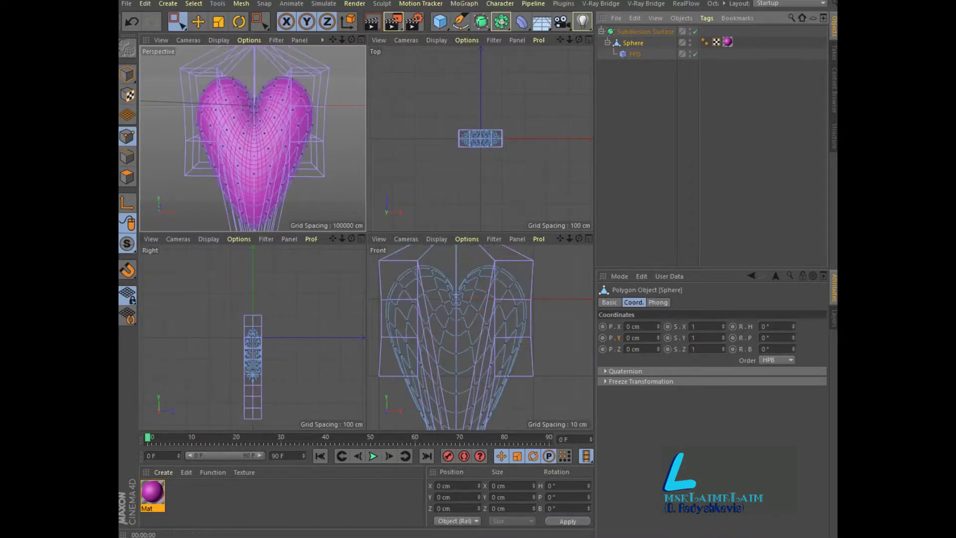
pyautogui.click(695, 31)
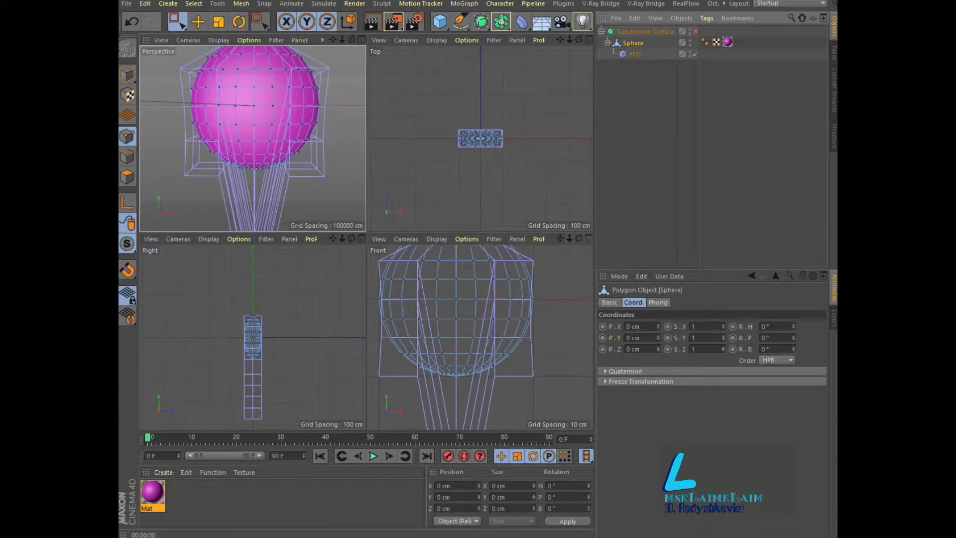
pyautogui.click(589, 238)
pyautogui.scroll(-3, 351, 259)
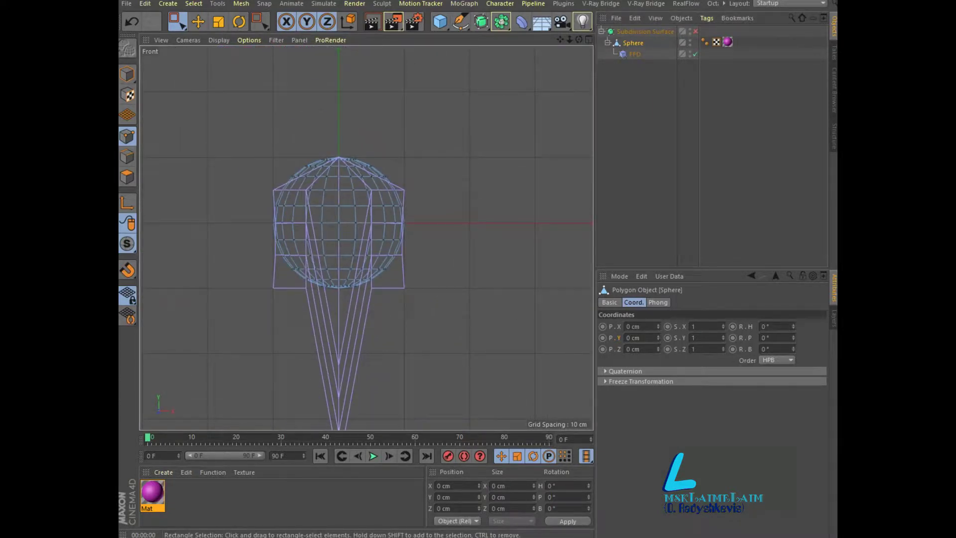
pyautogui.scroll(2, 306, 228)
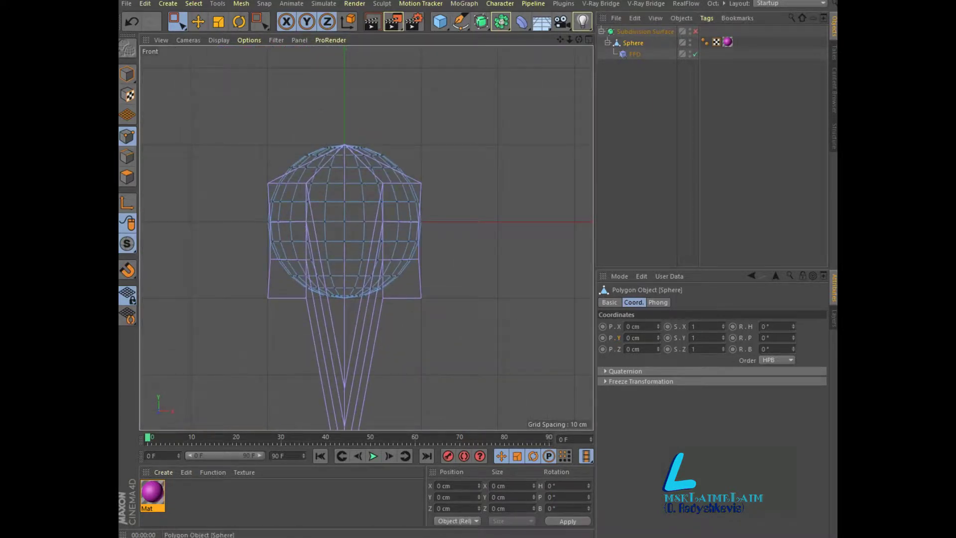
pyautogui.press('Down')
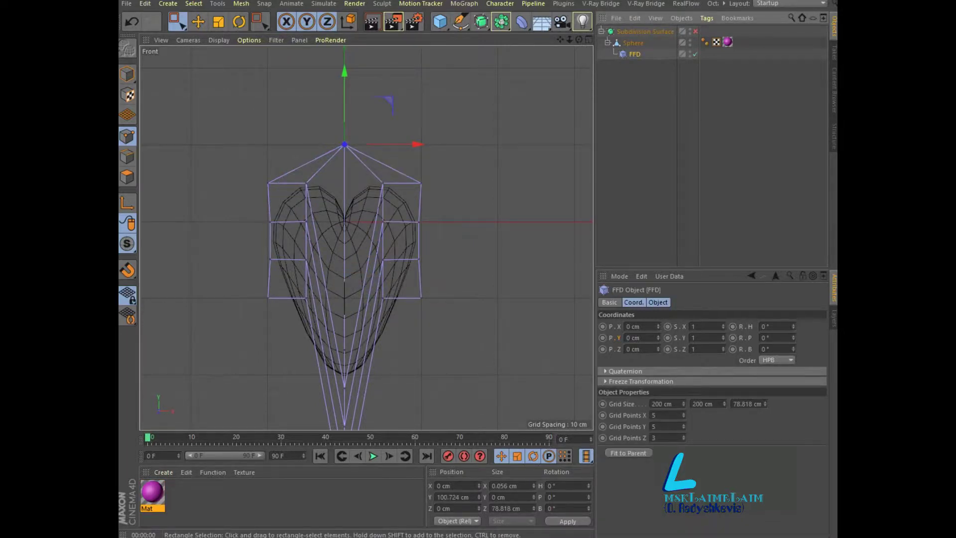
# - Lower the cage's top point and widen the lower corner points, then return to four views
pyautogui.moveTo(344, 74); pyautogui.dragTo(344, 113)
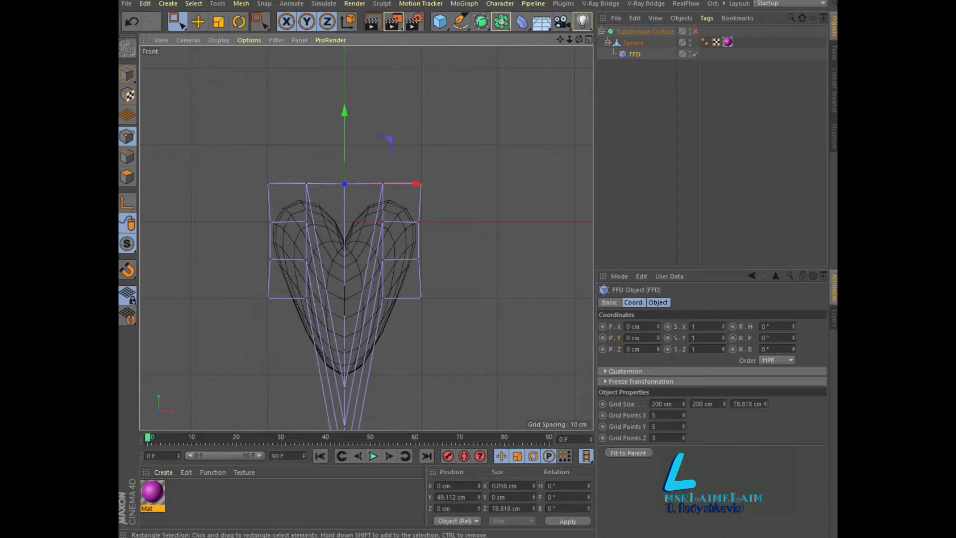
pyautogui.moveTo(248, 278); pyautogui.dragTo(284, 309)
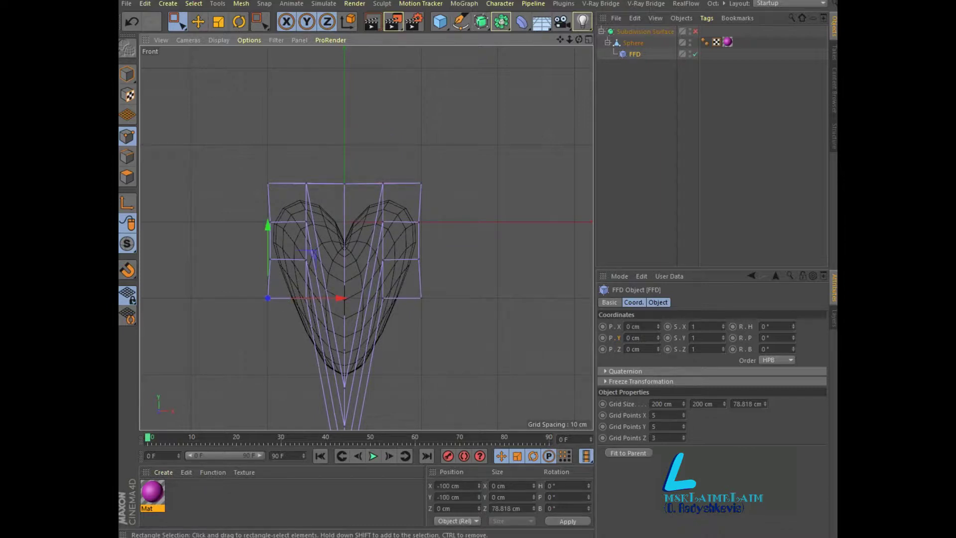
pyautogui.keyDown('shift'); pyautogui.moveTo(411, 284); pyautogui.dragTo(452, 323); pyautogui.keyUp('shift')
pyautogui.click(218, 21)
pyautogui.moveTo(417, 298); pyautogui.dragTo(491, 298)
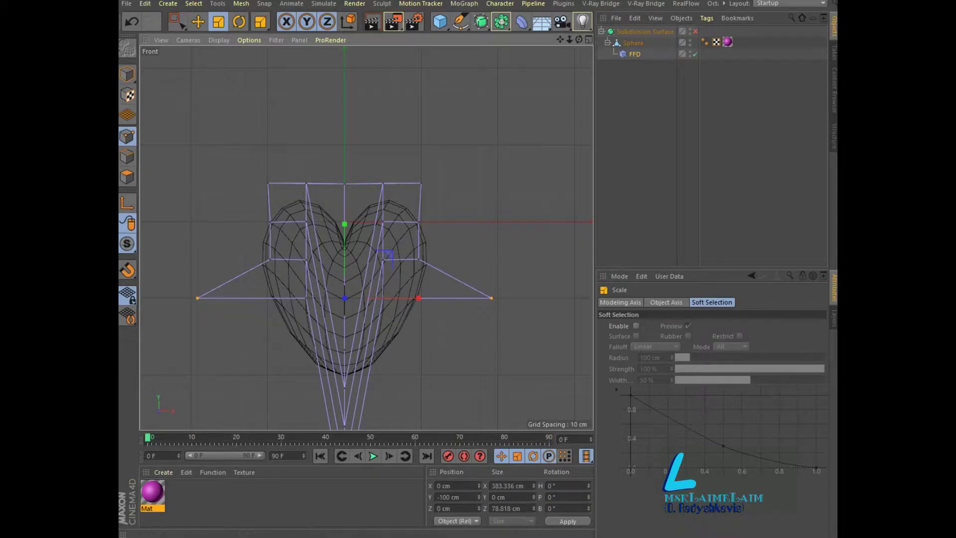
pyautogui.press('F5')
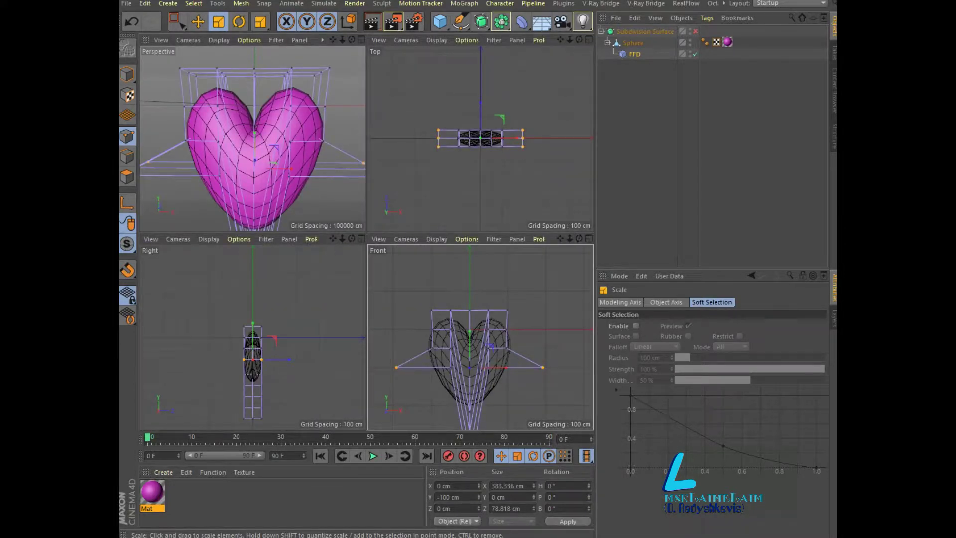
# - Raise the top-middle cage points and scale the lower-right point horizontally
pyautogui.press('0')
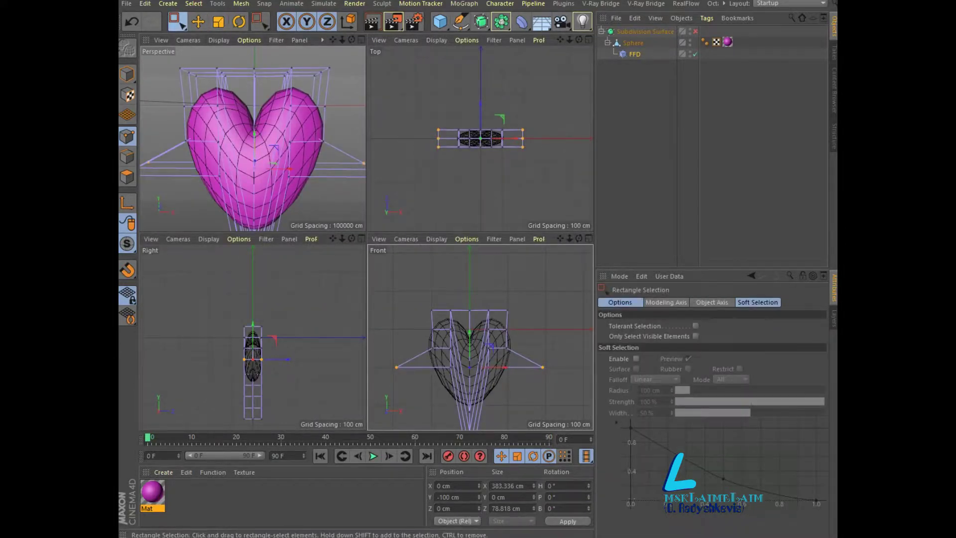
pyautogui.moveTo(468, 304); pyautogui.dragTo(486, 321)
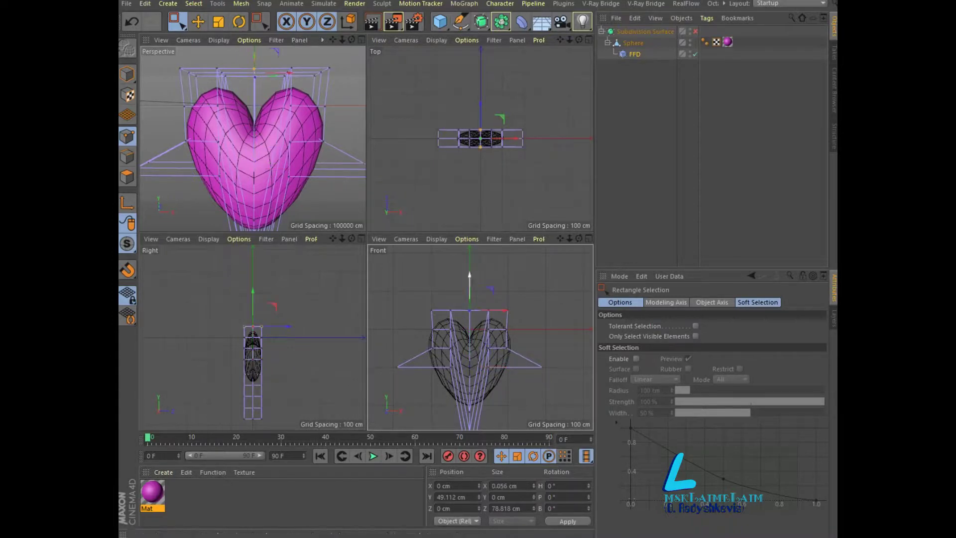
pyautogui.moveTo(469, 277); pyautogui.dragTo(470, 260)
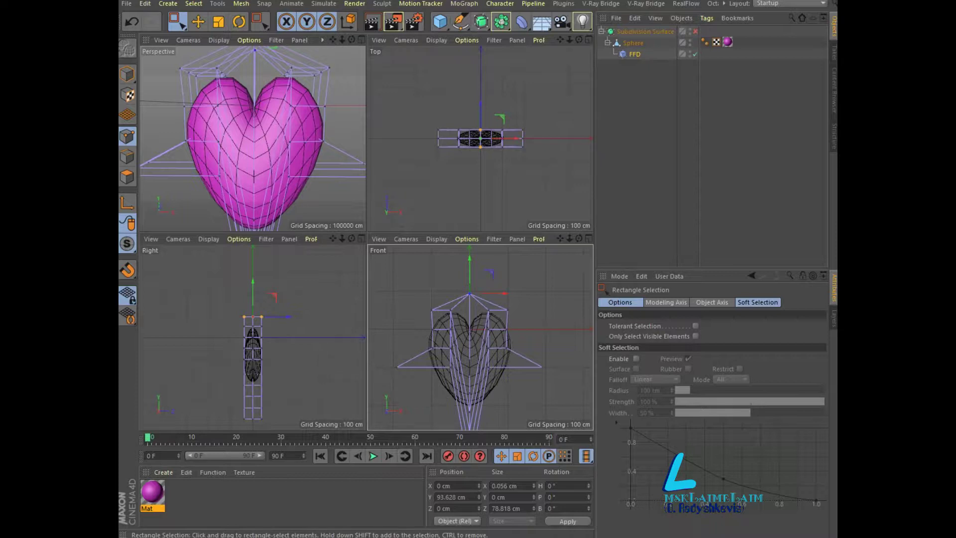
pyautogui.moveTo(529, 355); pyautogui.dragTo(561, 388)
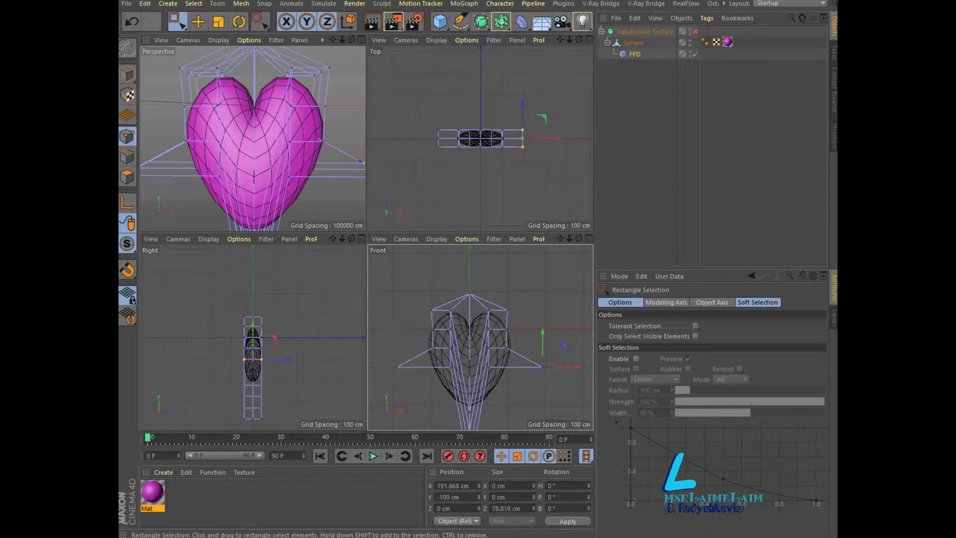
pyautogui.click(218, 21)
pyautogui.moveTo(575, 367); pyautogui.dragTo(558, 367)
# - Scale the paired side cage points to span 365.176 cm and re-enable Subdivision Surface
pyautogui.click(177, 22)
pyautogui.moveTo(375, 343); pyautogui.dragTo(412, 398)
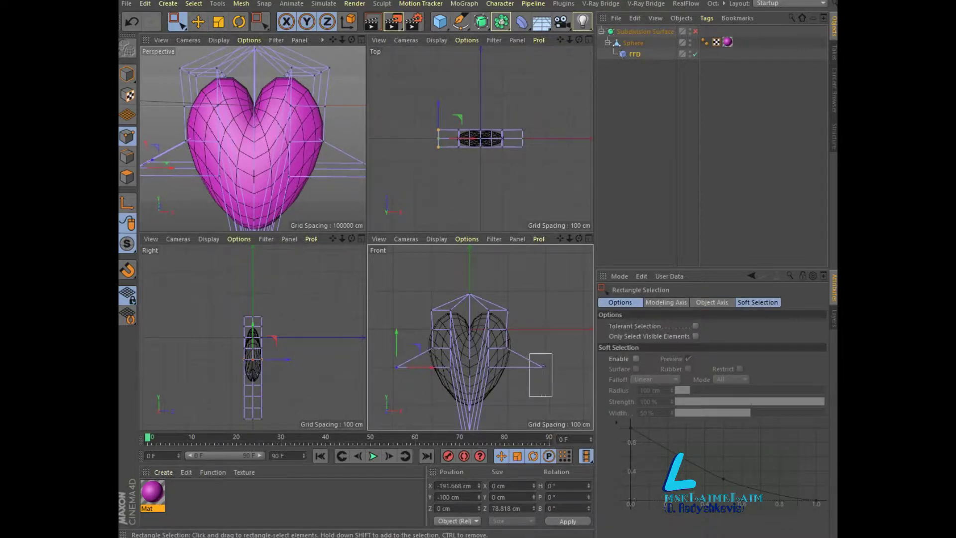
pyautogui.keyDown('shift'); pyautogui.moveTo(529, 353); pyautogui.dragTo(560, 397); pyautogui.keyUp('shift')
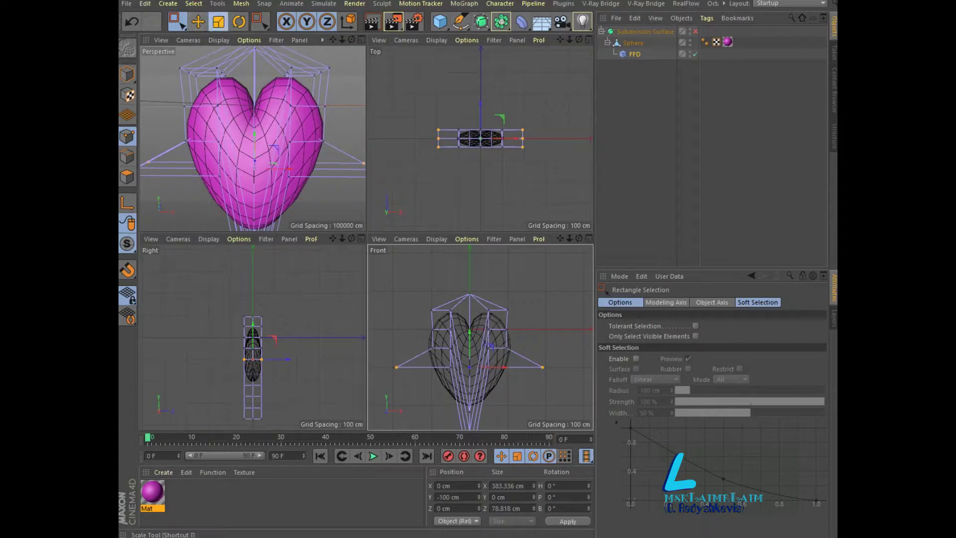
pyautogui.click(218, 23)
pyautogui.moveTo(491, 345); pyautogui.dragTo(489, 347)
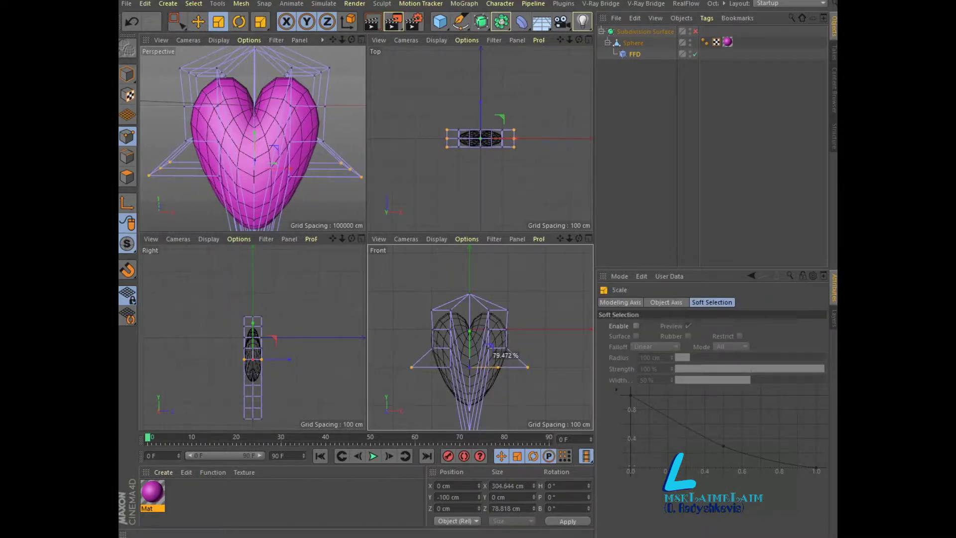
pyautogui.moveTo(490, 347); pyautogui.dragTo(491, 345)
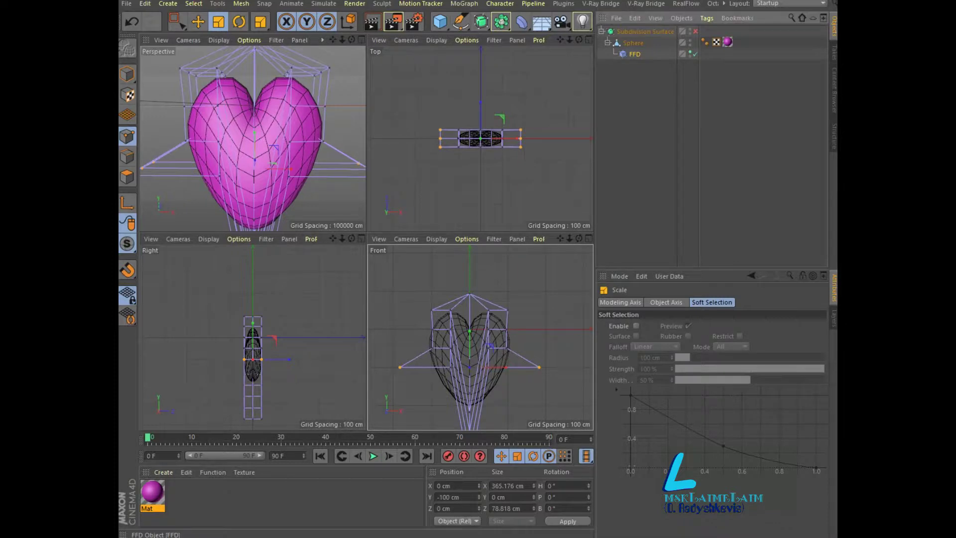
pyautogui.click(696, 31)
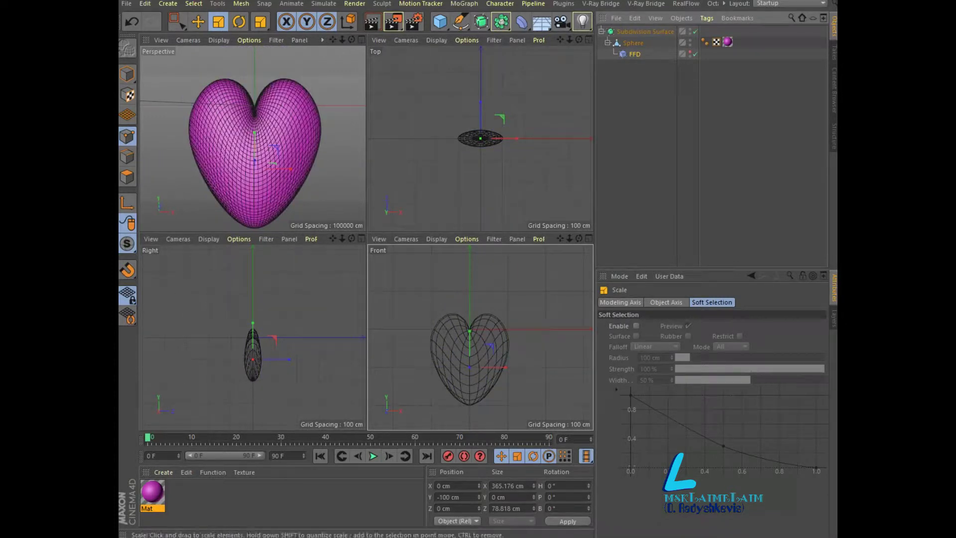
# - Merge the Subdivision Surface, sphere and FFD with Connect Objects + Delete
pyautogui.click(362, 39)
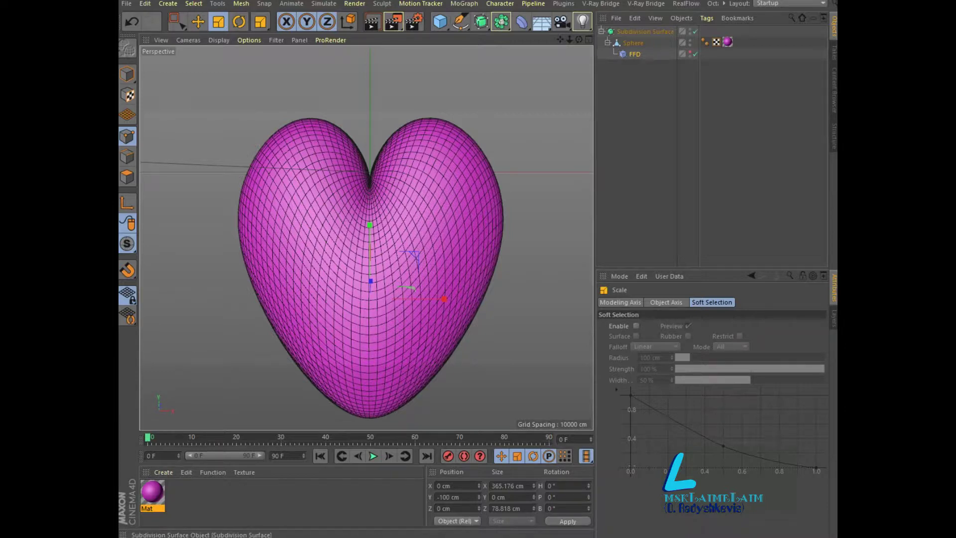
pyautogui.click(644, 31)
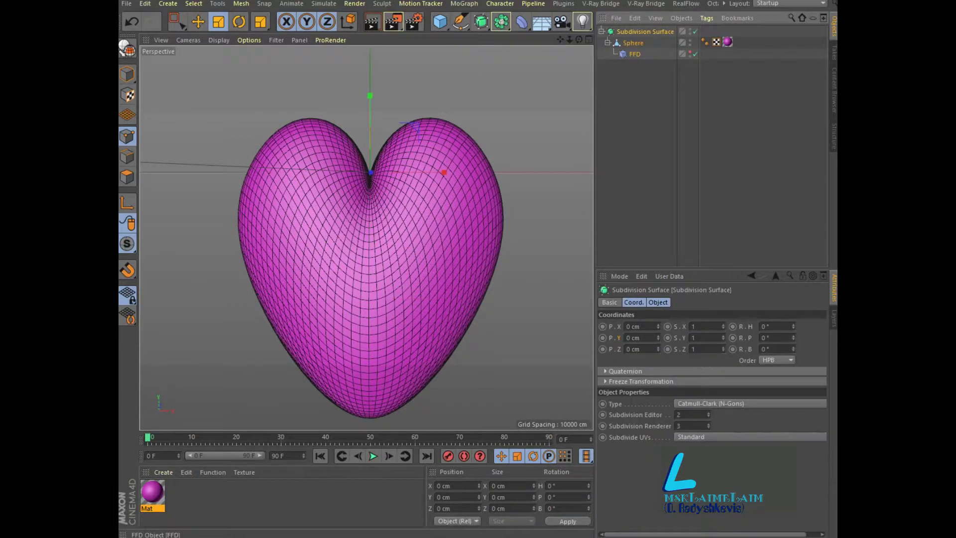
pyautogui.keyDown('shift'); pyautogui.click(635, 54); pyautogui.keyUp('shift')
pyautogui.rightClick(631, 54)
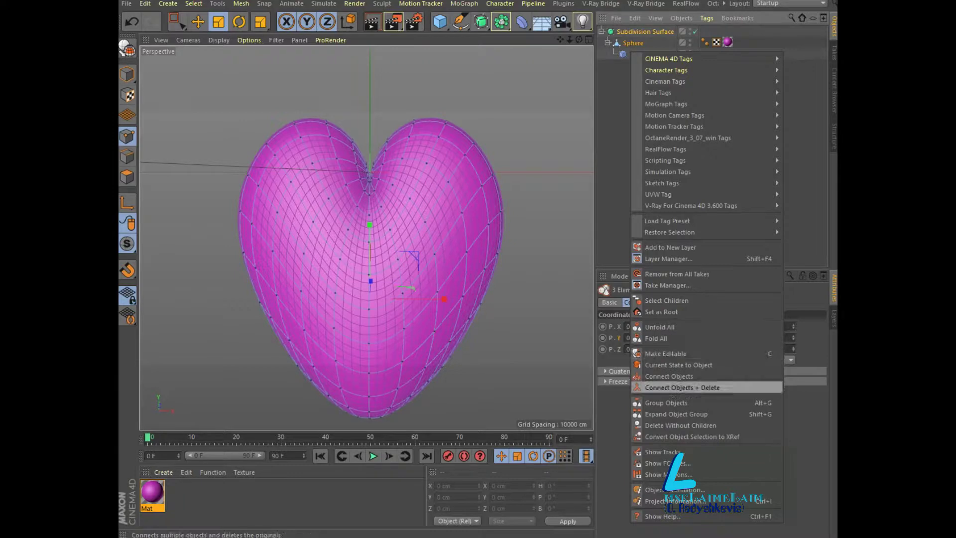
pyautogui.click(687, 388)
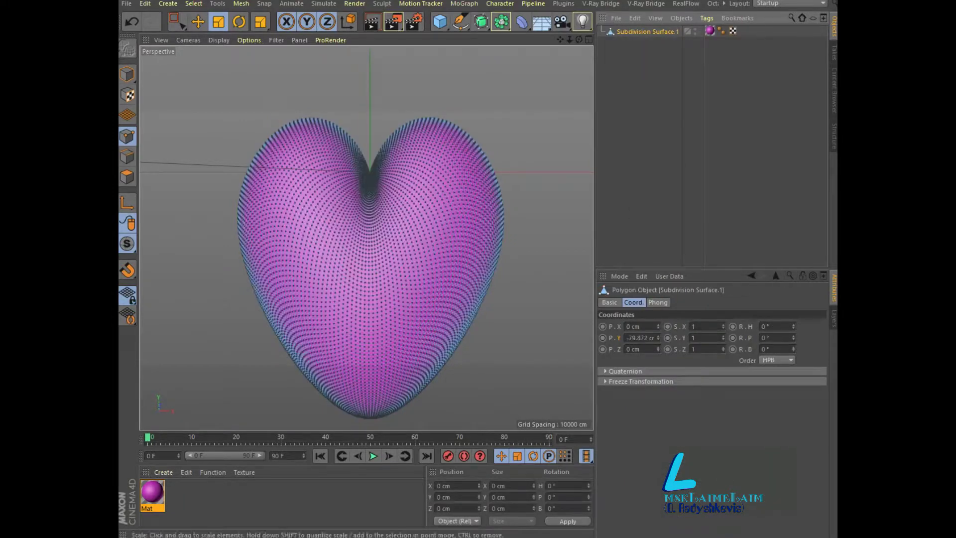
# - Frame the merged heart in the view and render a quick preview
pyautogui.hotkey('ctrl', 'shift', 'z')
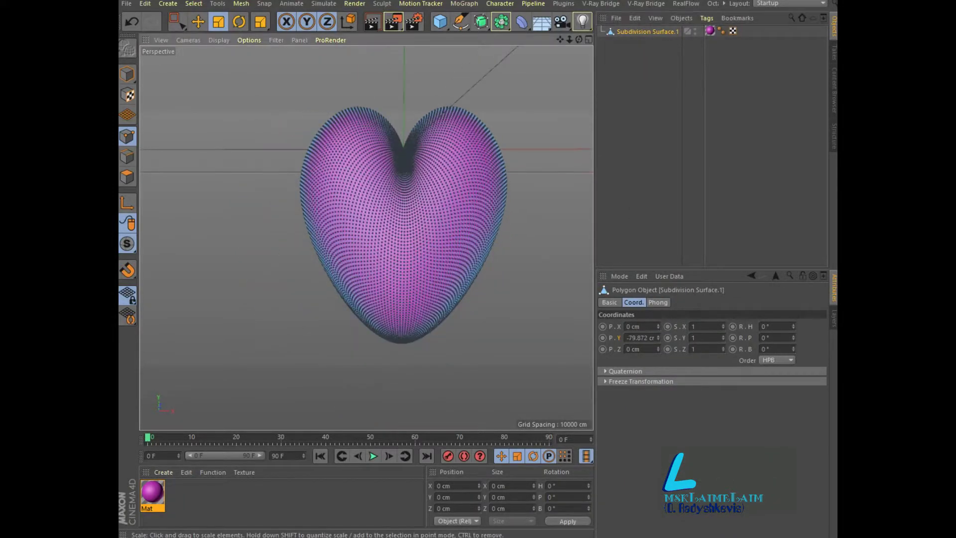
pyautogui.keyDown('alt'); pyautogui.moveTo(367, 235); pyautogui.dragTo(348, 229); pyautogui.keyUp('alt')
pyautogui.hotkey('ctrl', 'r')
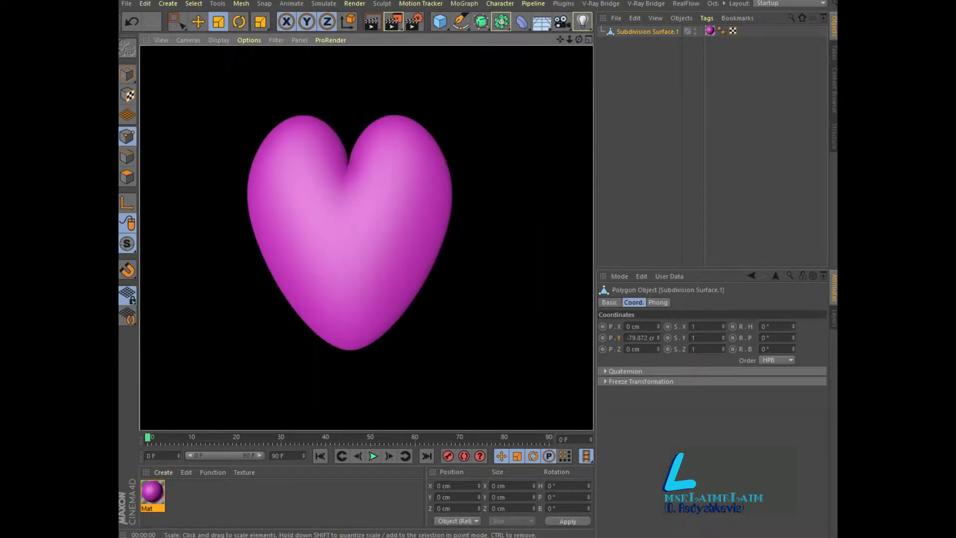
# - Rename the merged object to HEART
pyautogui.click(647, 31)
pyautogui.doubleClick(647, 31)
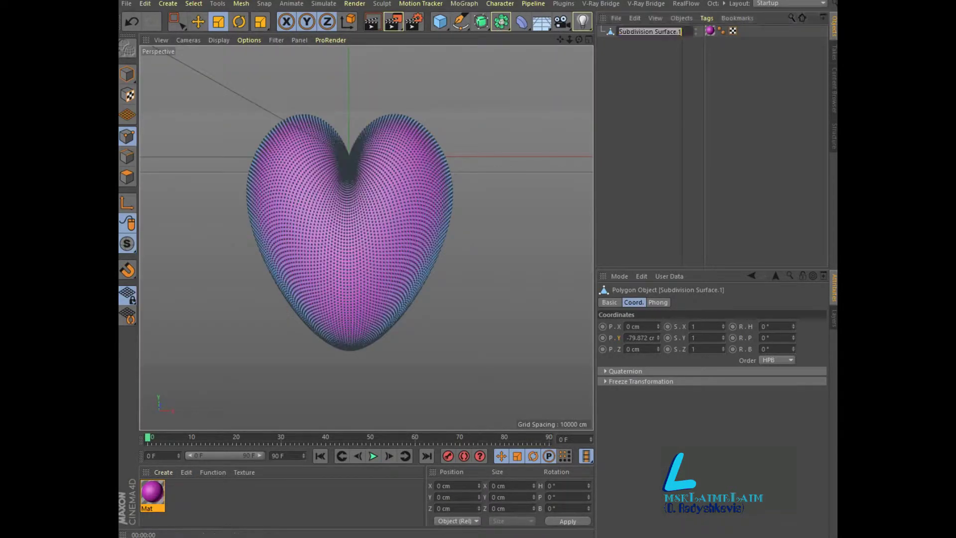
pyautogui.write('HEART')
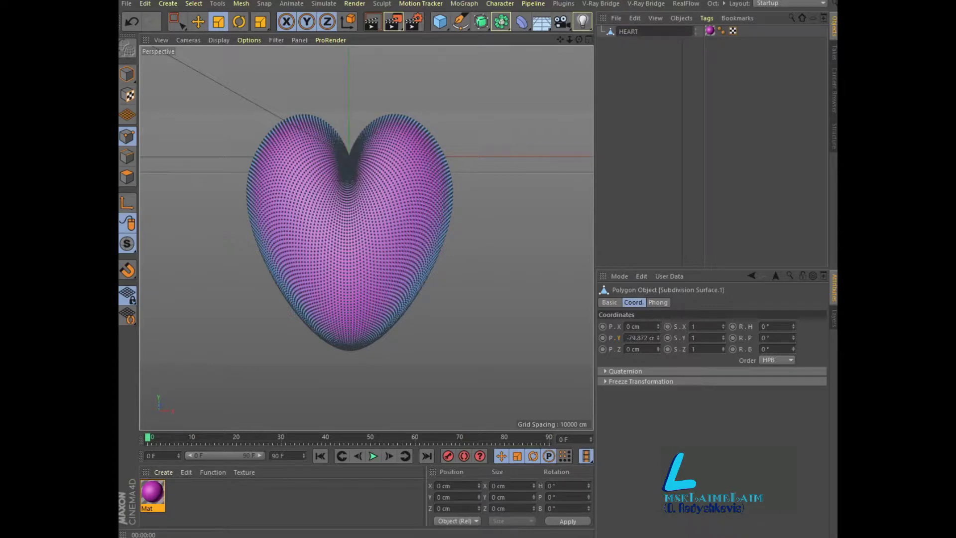
pyautogui.press('Return')
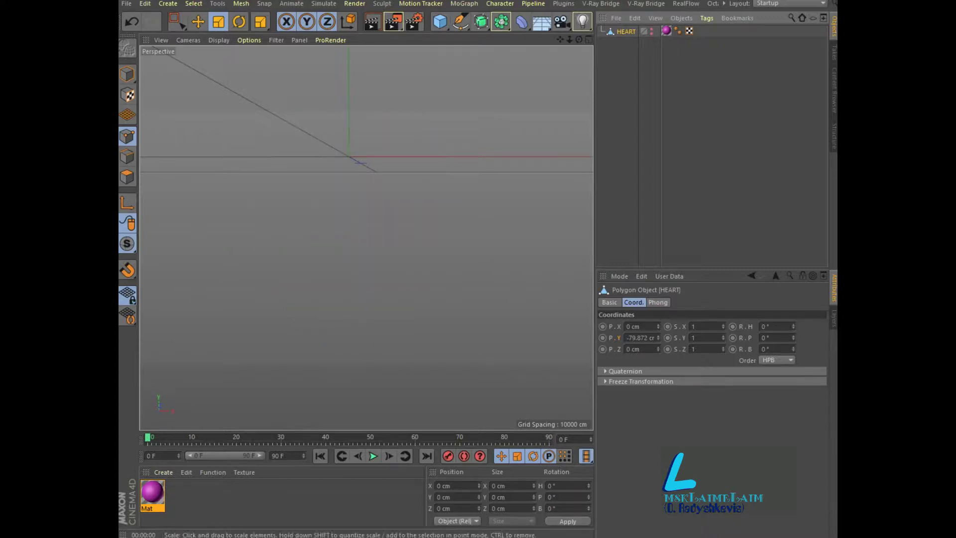
# - In four-view layout, raise the HEART model along Y to about 153 cm
pyautogui.press('h')
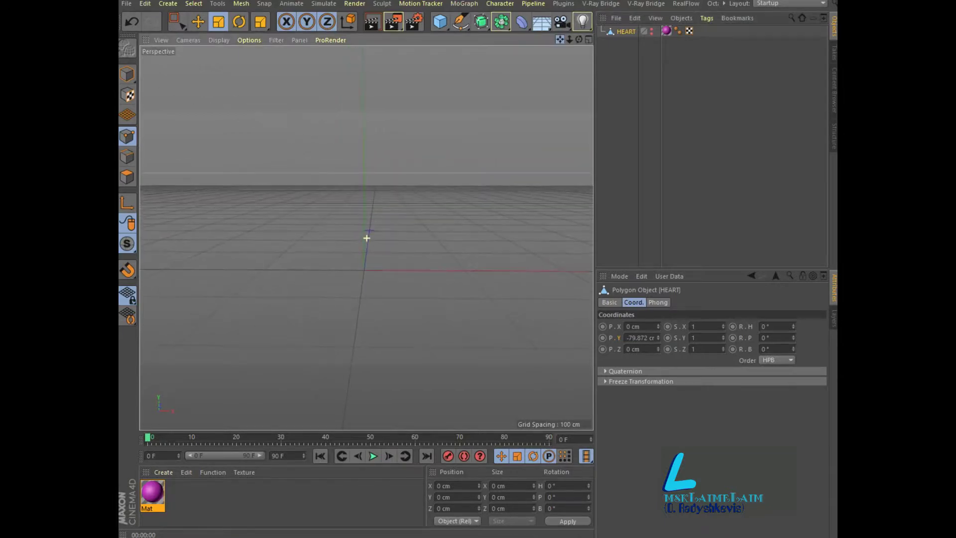
pyautogui.click(652, 30)
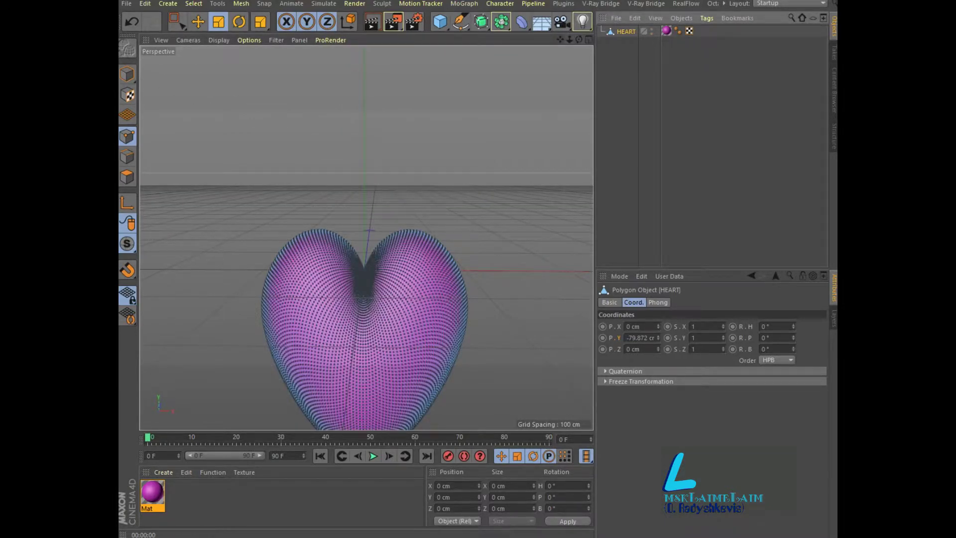
pyautogui.press('F5')
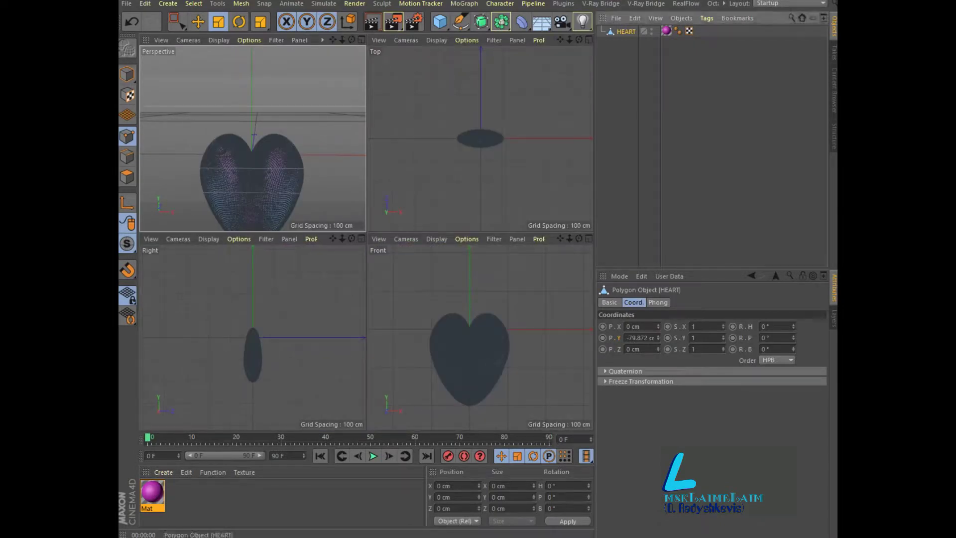
pyautogui.click(127, 74)
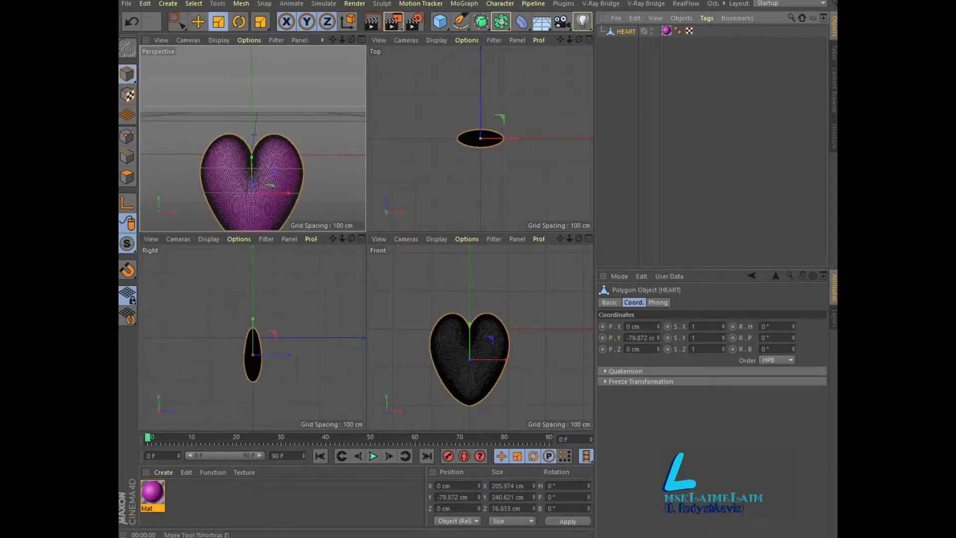
pyautogui.click(198, 22)
pyautogui.moveTo(470, 344); pyautogui.dragTo(469, 255)
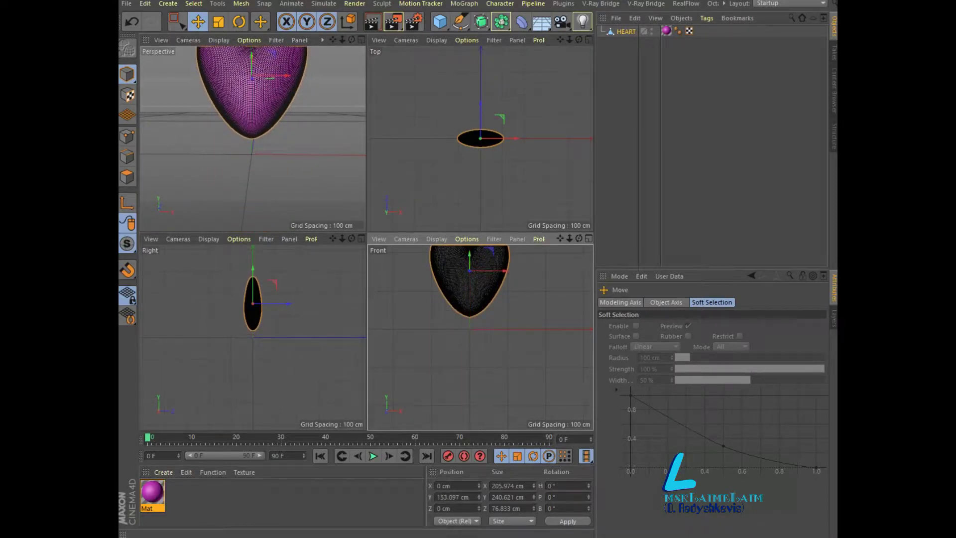
pyautogui.press('F1')
pyautogui.press('h')
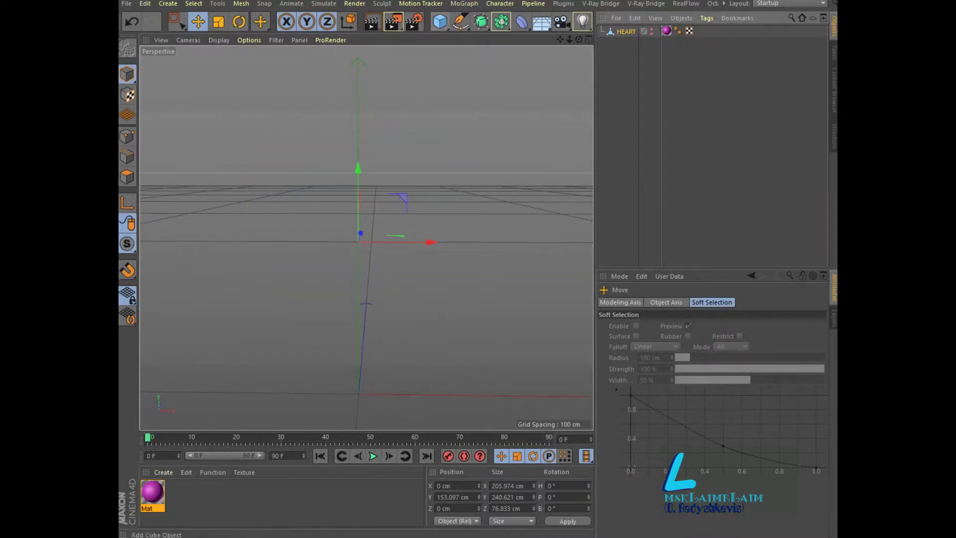
pyautogui.click(440, 21)
# - Add a cylinder with a 5 cm radius and make HEART visible again
pyautogui.click(668, 38)
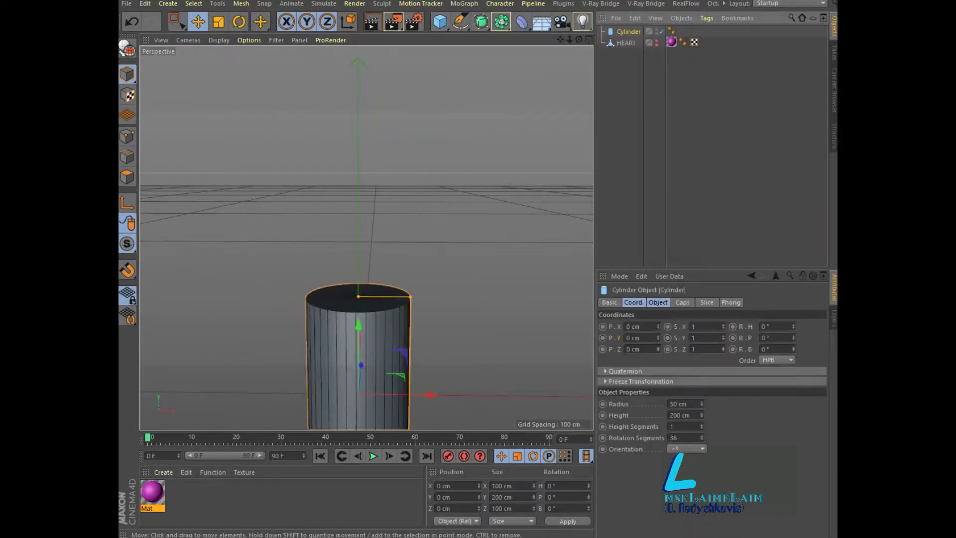
pyautogui.scroll(-2, 352, 224)
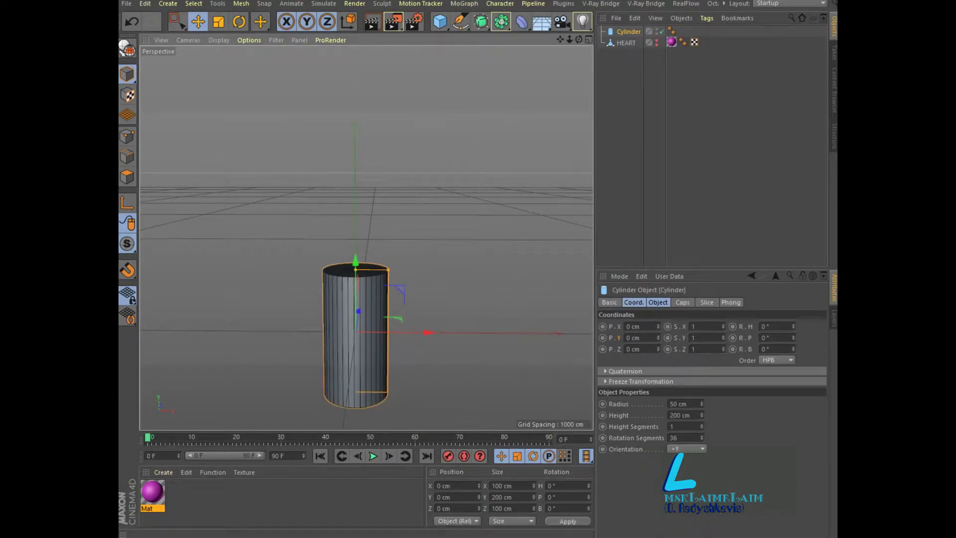
pyautogui.click(658, 303)
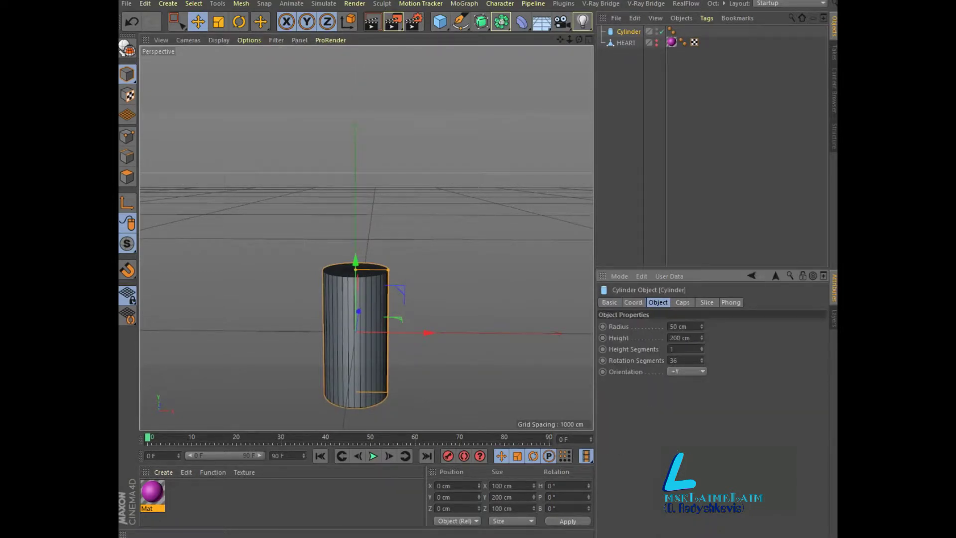
pyautogui.moveTo(702, 326); pyautogui.dragTo(648, 327)
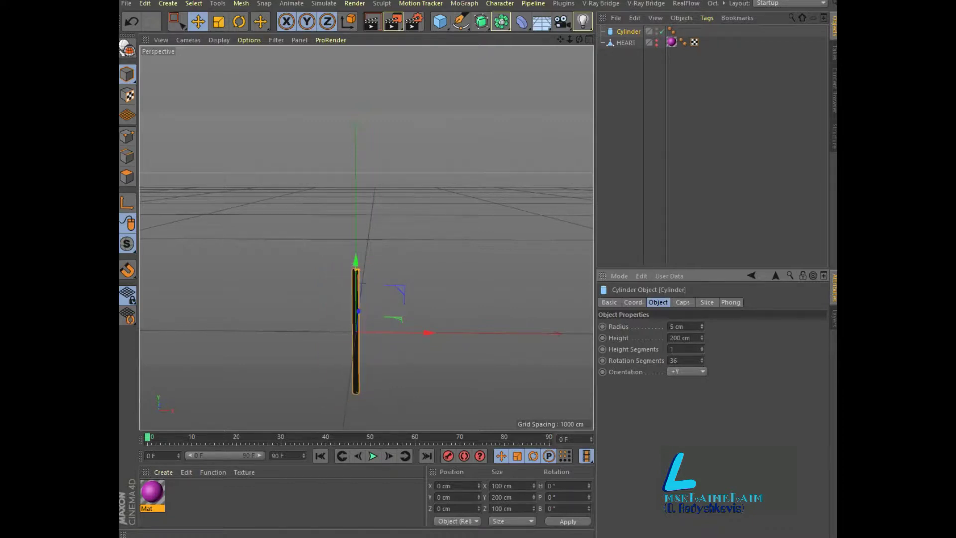
pyautogui.click(657, 40)
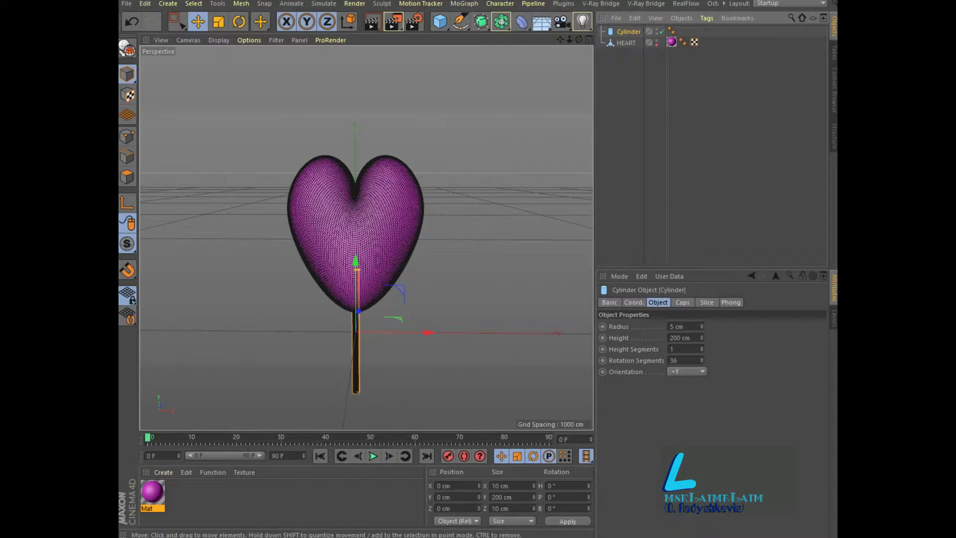
# - Raise the cylinder through the heart, lengthen it to 326 cm, and hide HEART
pyautogui.moveTo(356, 260); pyautogui.dragTo(355, 172)
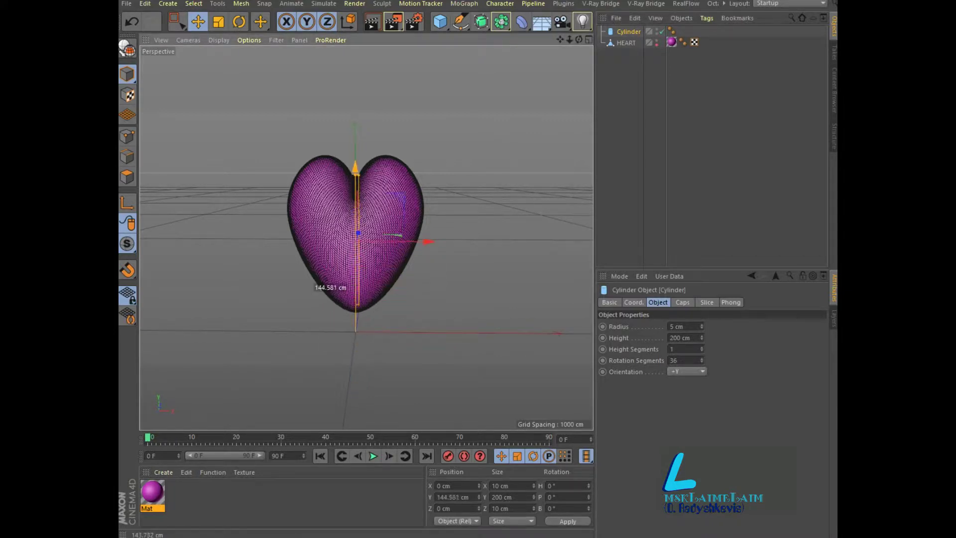
pyautogui.moveTo(702, 338); pyautogui.dragTo(701, 299)
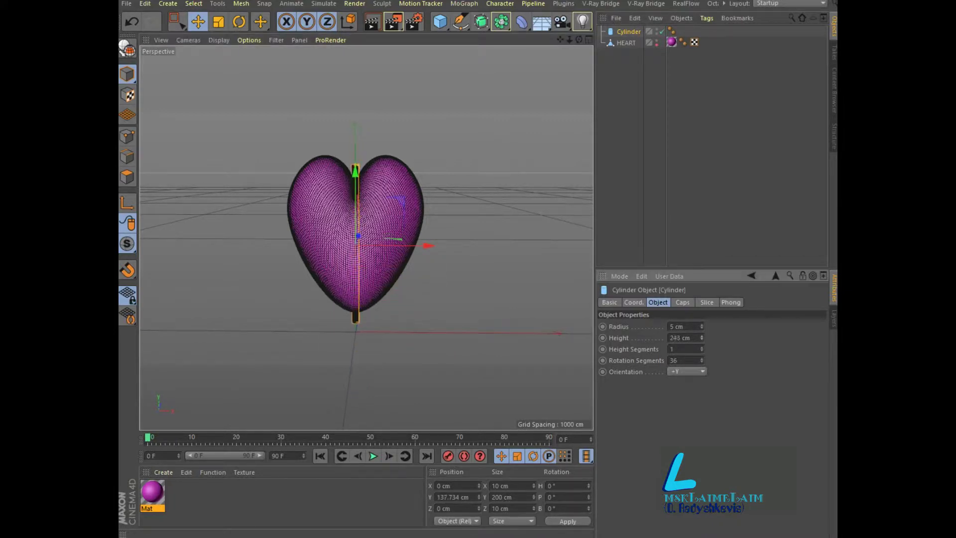
pyautogui.moveTo(702, 337); pyautogui.dragTo(701, 340)
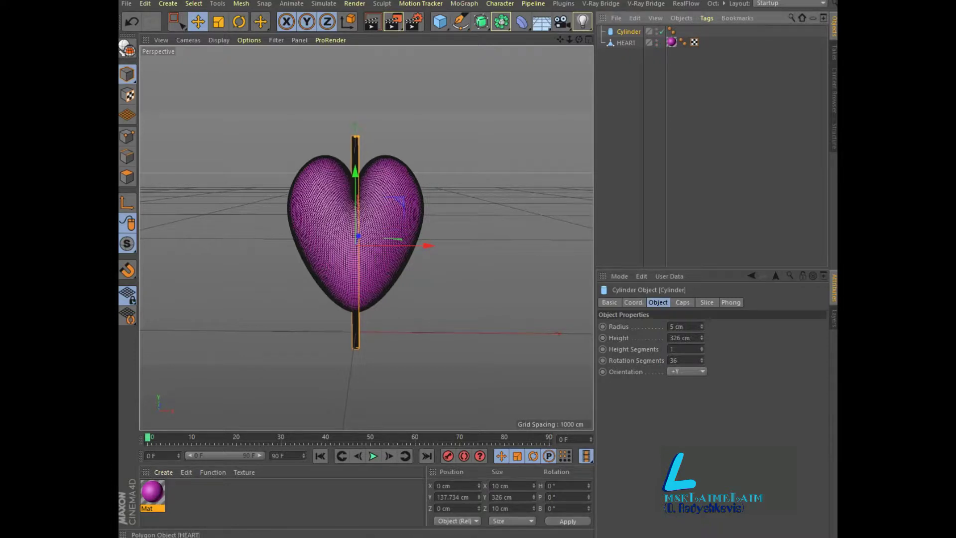
pyautogui.click(657, 41)
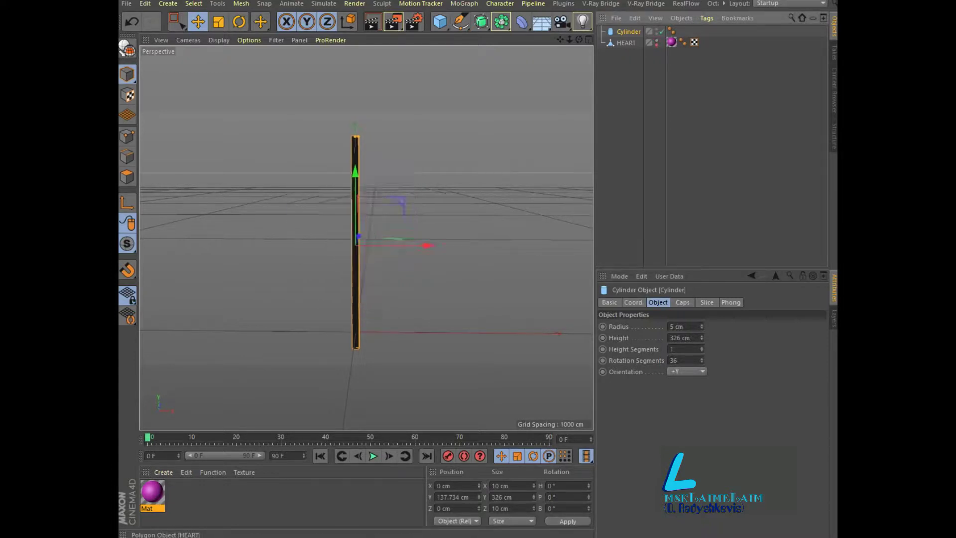
# - Recenter the view on the shaft and add a Cone primitive
pyautogui.keyDown('alt'); pyautogui.moveTo(344, 212); pyautogui.dragTo(367, 239, button='middle'); pyautogui.keyUp('alt')
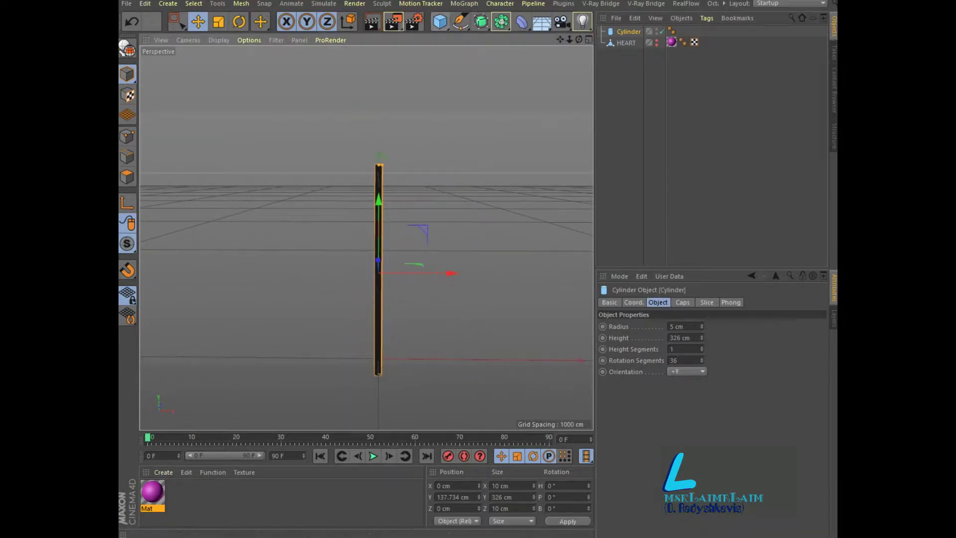
pyautogui.click(439, 21)
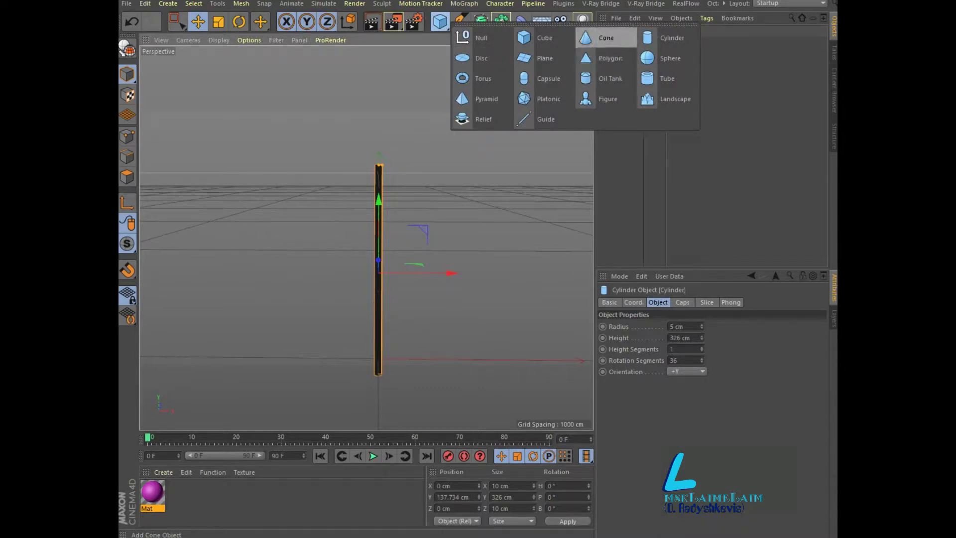
pyautogui.click(593, 38)
pyautogui.click(680, 337)
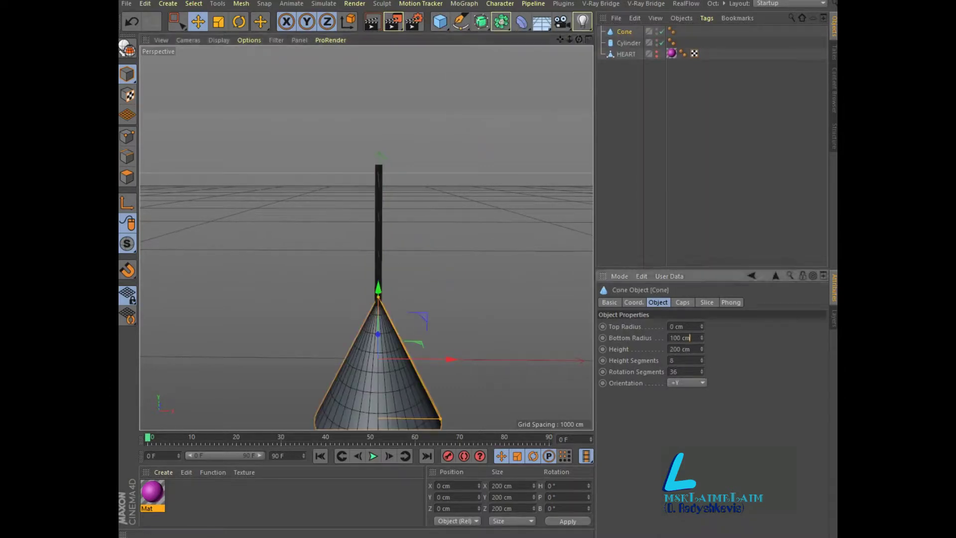
# - Give the cone a 16 cm bottom radius and a 109 cm height
pyautogui.write('5')
pyautogui.press('Return')
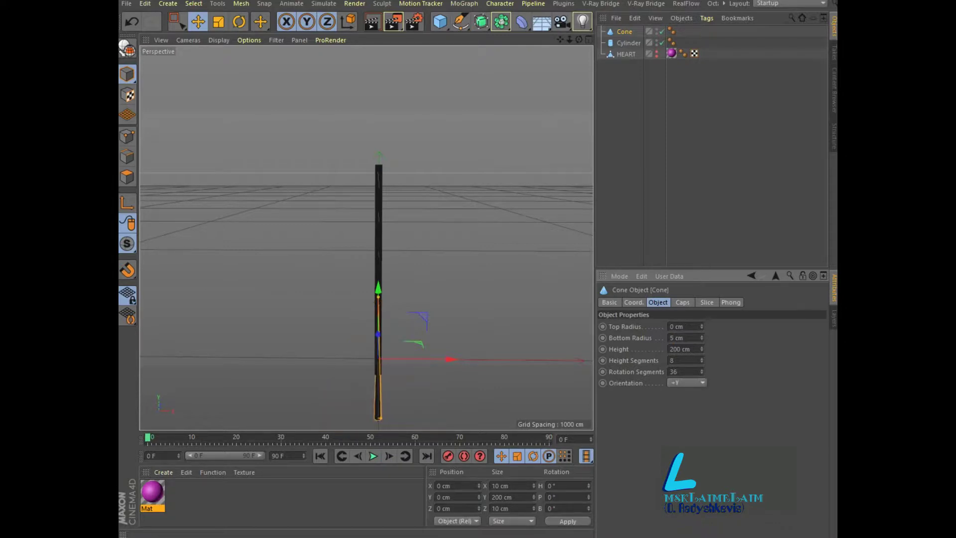
pyautogui.moveTo(702, 338); pyautogui.dragTo(702, 319)
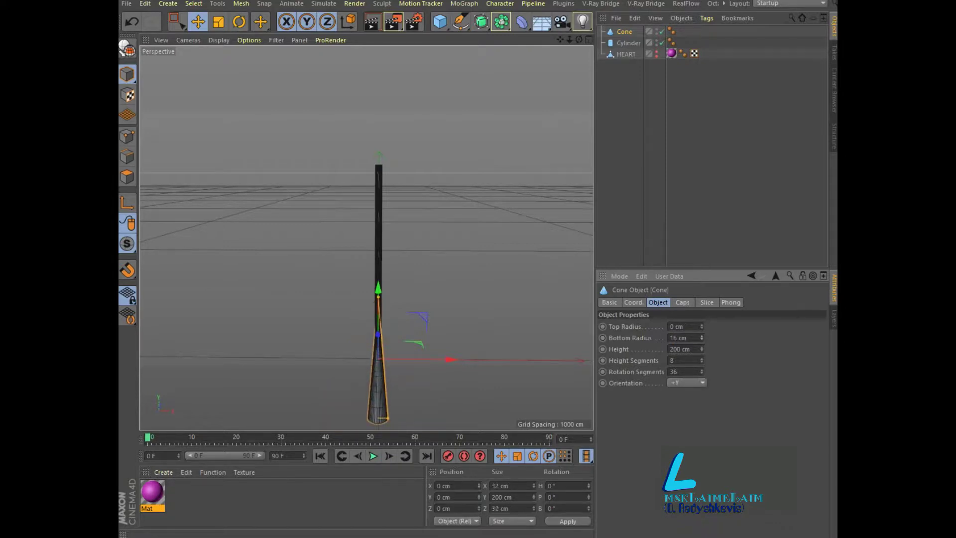
pyautogui.doubleClick(680, 349)
pyautogui.write('50')
pyautogui.press('Return')
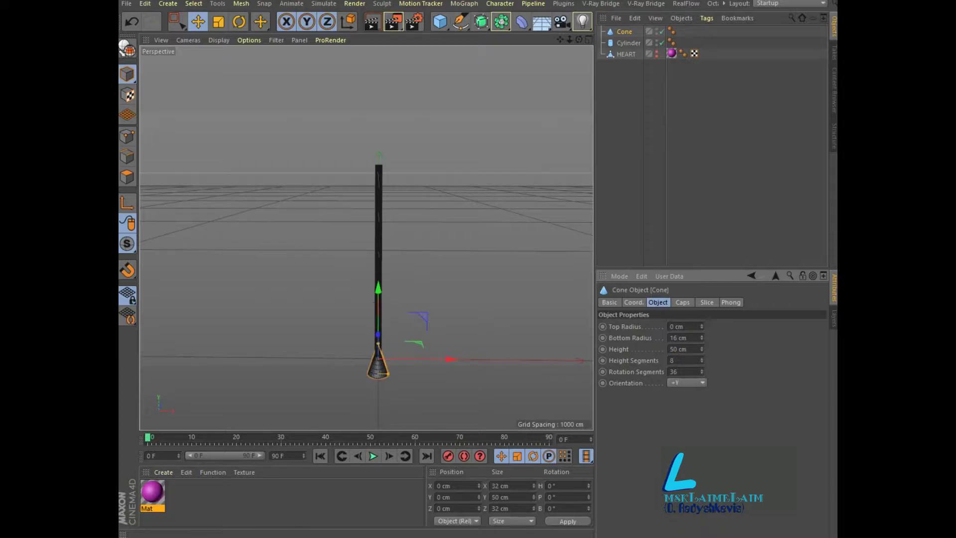
pyautogui.moveTo(378, 344); pyautogui.dragTo(378, 325)
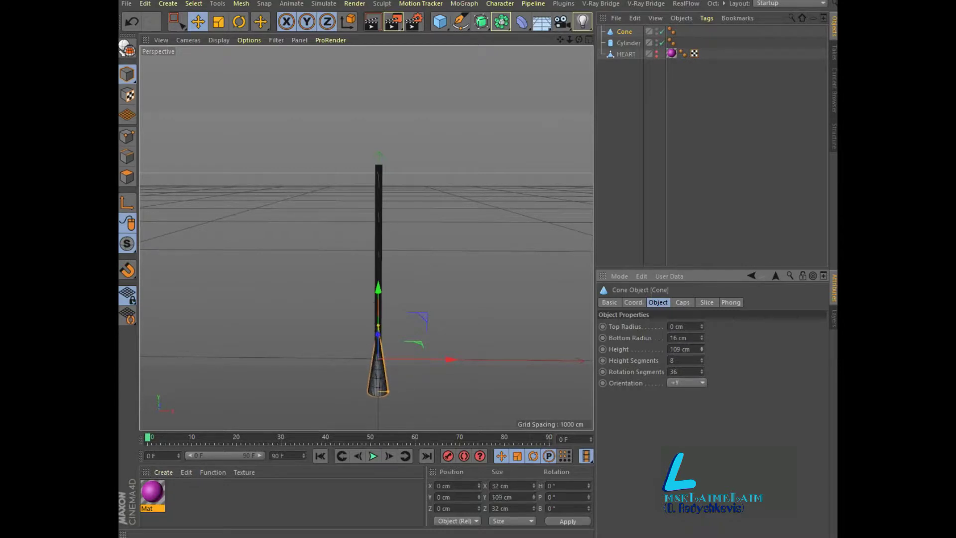
# - In Front view, move the cone up to the shaft tip at Y 339.9 cm
pyautogui.press('F5')
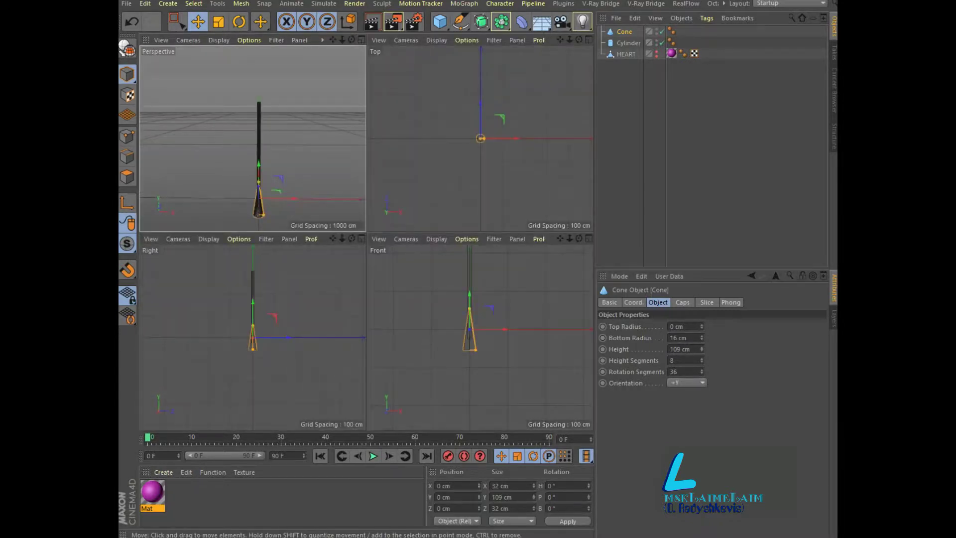
pyautogui.press('F4')
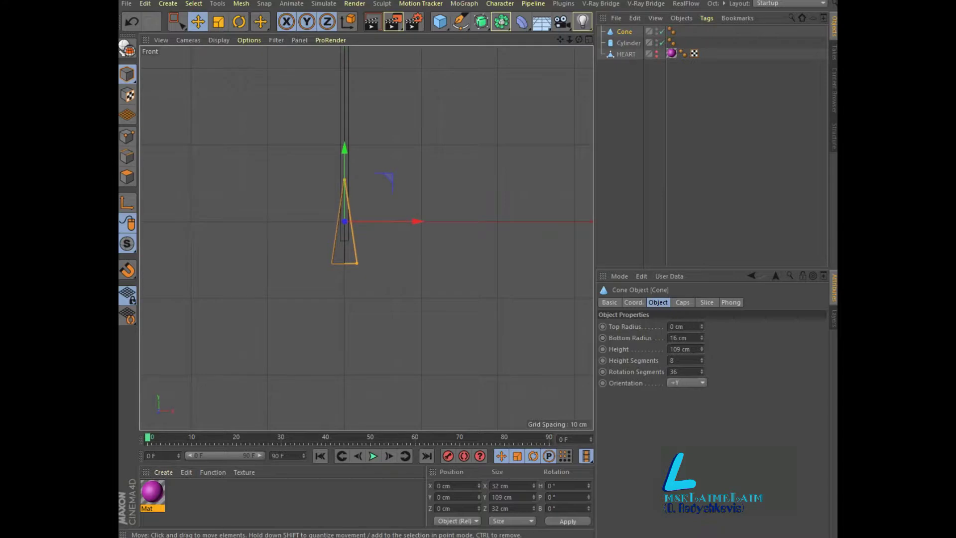
pyautogui.moveTo(560, 40); pyautogui.dragTo(597, 212)
pyautogui.moveTo(381, 322); pyautogui.dragTo(380, 61)
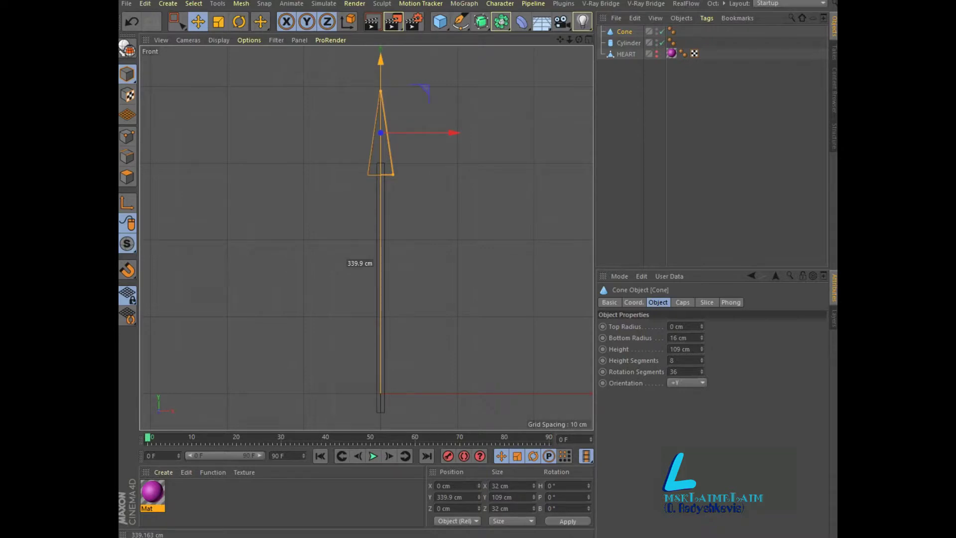
pyautogui.moveTo(380, 61); pyautogui.dragTo(381, 61)
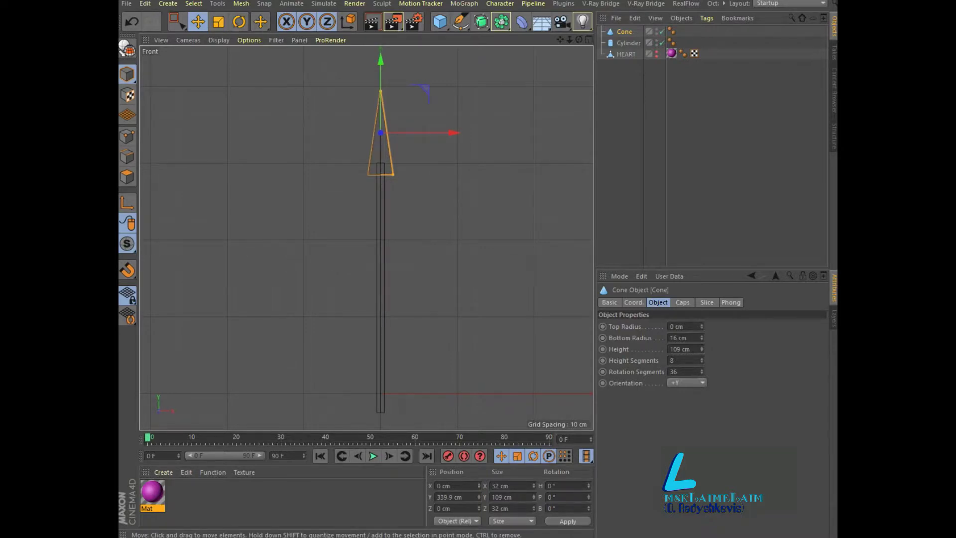
pyautogui.click(589, 39)
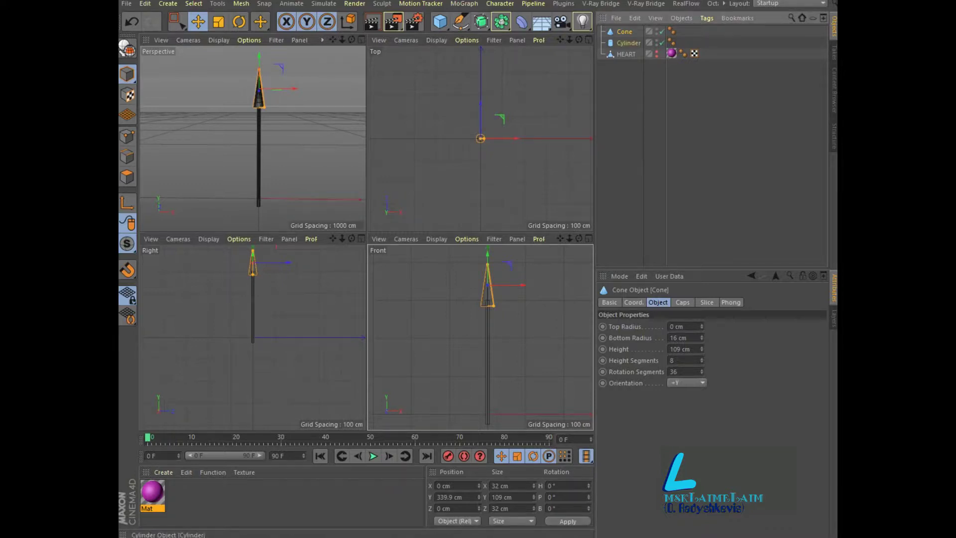
# - Join Cone and Cylinder with Connect Objects + Delete into Cone.1
pyautogui.keyDown('ctrl'); pyautogui.click(627, 43); pyautogui.keyUp('ctrl')
pyautogui.rightClick(628, 43)
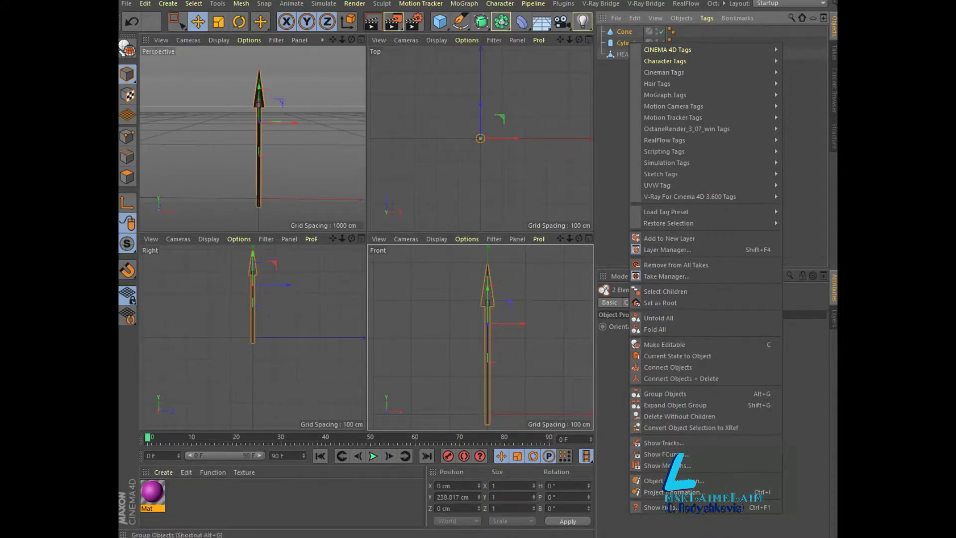
pyautogui.click(682, 378)
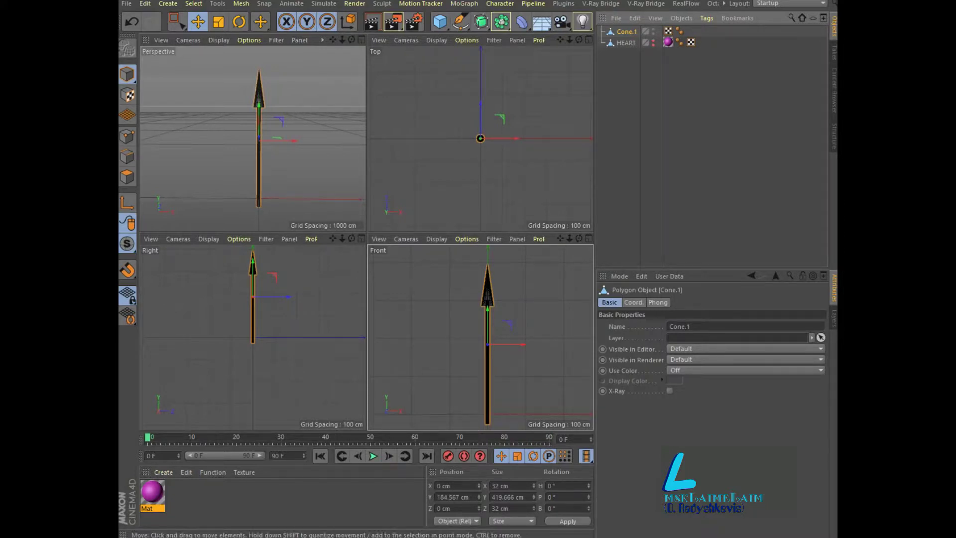
# - In Polygons mode, orbit the maximized Perspective view to the arrow's flat base
pyautogui.click(361, 39)
pyautogui.click(127, 177)
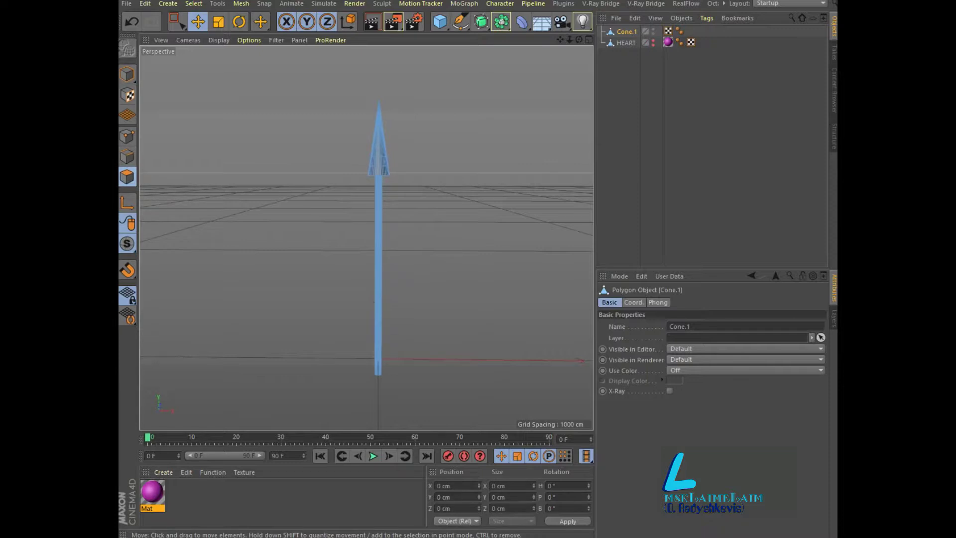
pyautogui.keyDown('alt'); pyautogui.moveTo(365, 237); pyautogui.dragTo(379, 234); pyautogui.keyUp('alt')
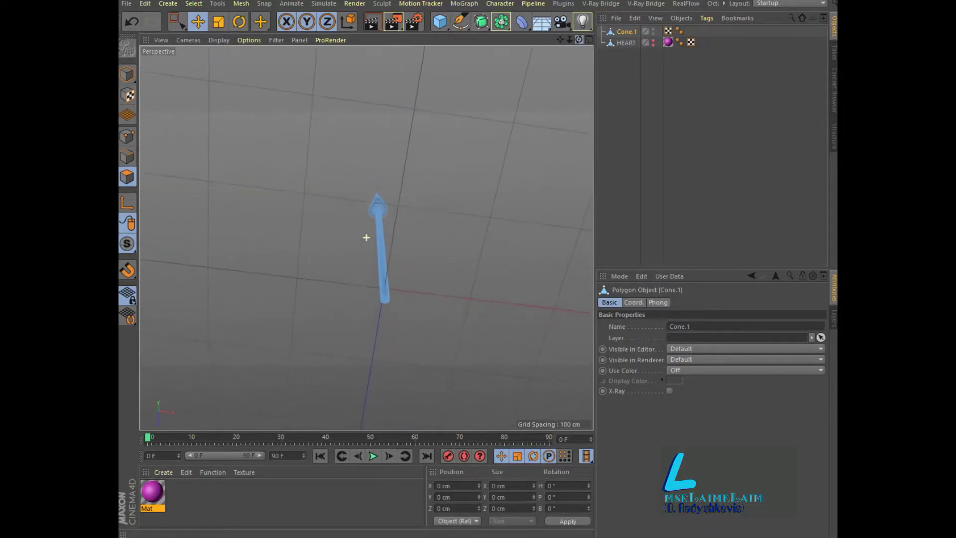
pyautogui.keyDown('alt'); pyautogui.moveTo(384, 321); pyautogui.dragTo(384, 321); pyautogui.keyUp('alt')
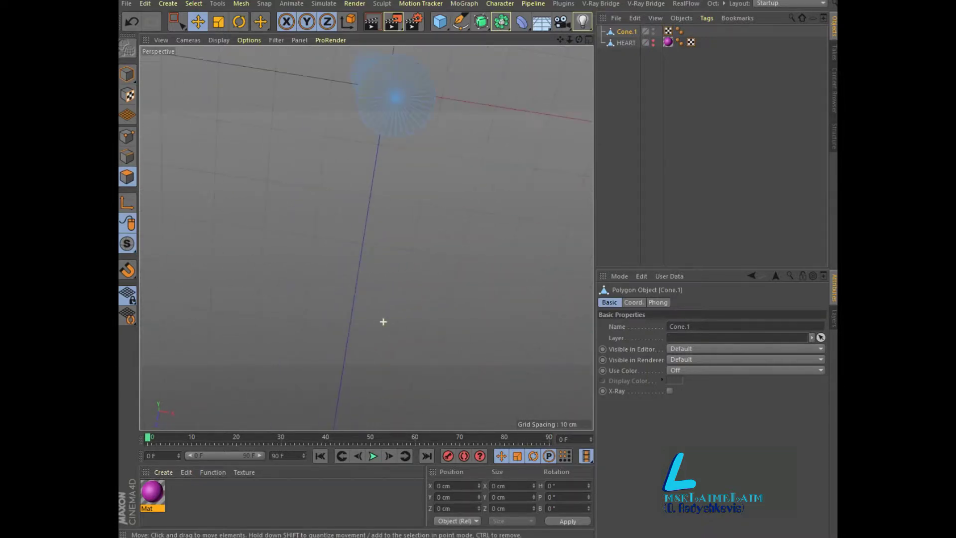
pyautogui.keyDown('alt'); pyautogui.moveTo(368, 237); pyautogui.dragTo(367, 237); pyautogui.keyUp('alt')
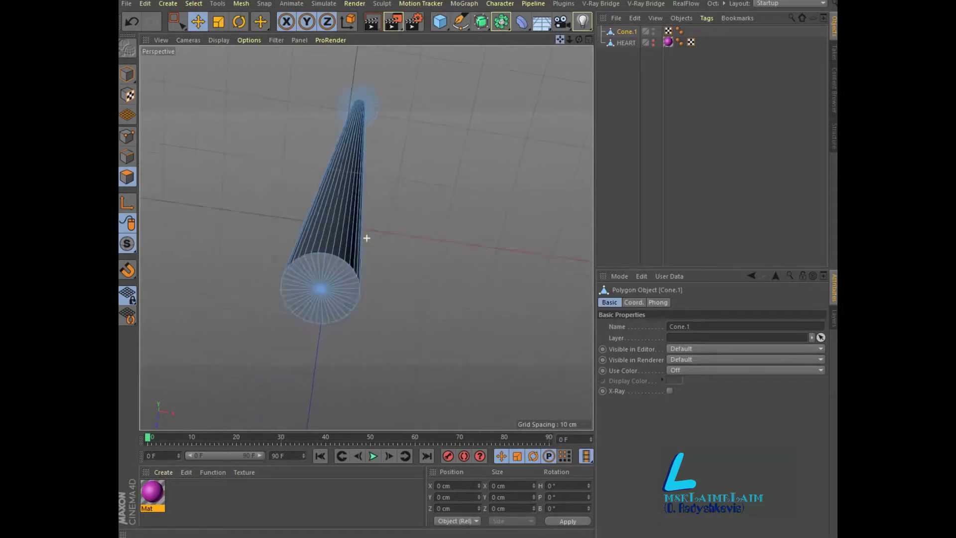
pyautogui.moveTo(178, 21); pyautogui.dragTo(215, 37)
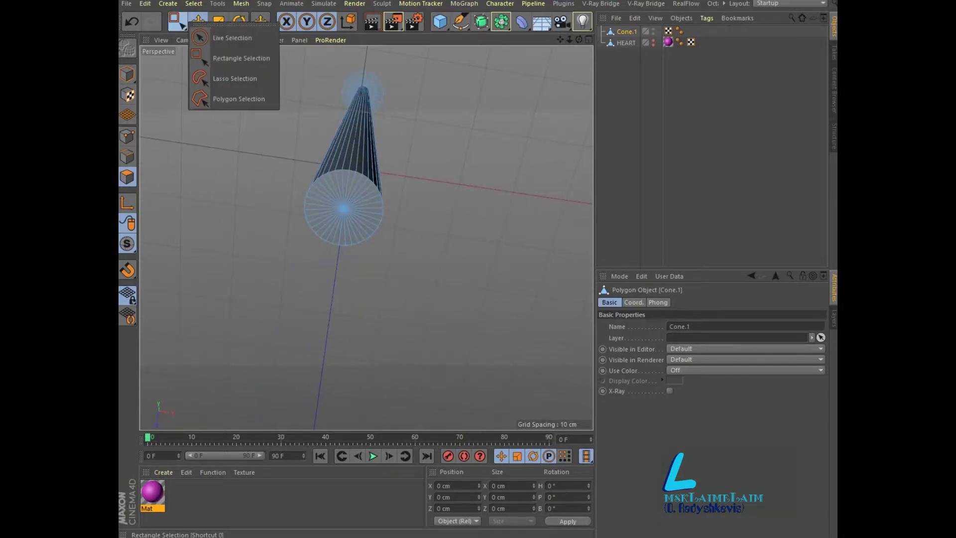
# - Select the base cap polygons and Extrude Inner them with Preserve Groups off
pyautogui.moveTo(320, 220)
pyautogui.mouseDown()
pyautogui.moveTo(356, 201)
pyautogui.moveTo(338, 224)
pyautogui.mouseUp()
pyautogui.rightClick(338, 224)
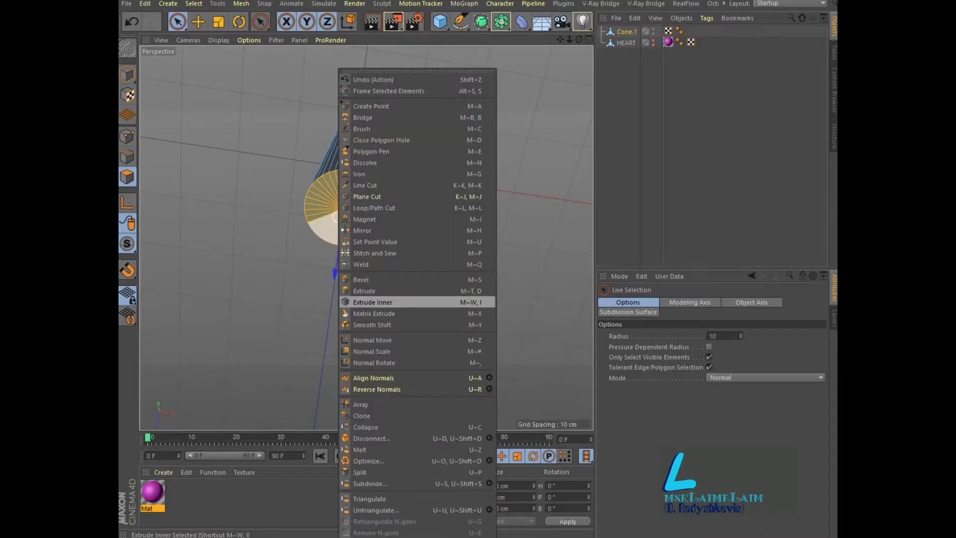
pyautogui.click(374, 302)
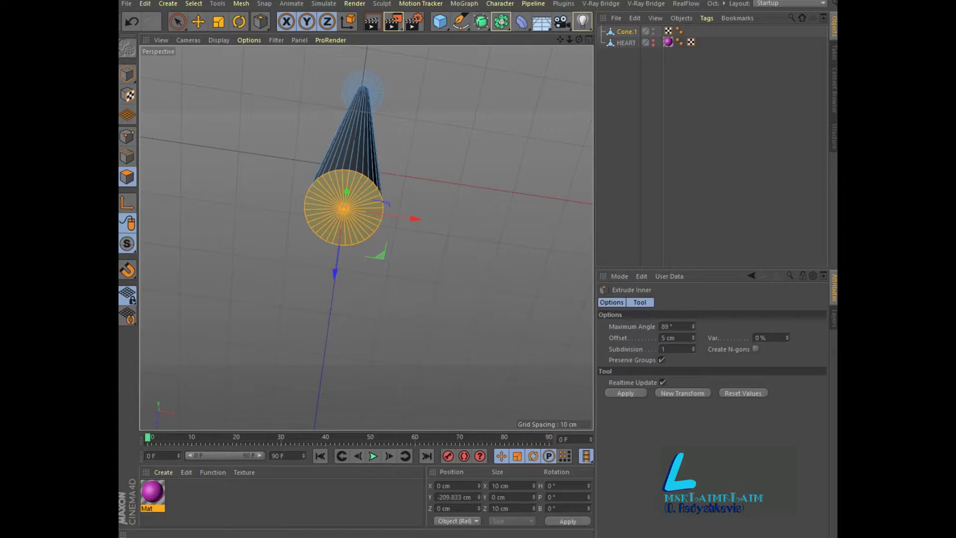
pyautogui.click(626, 393)
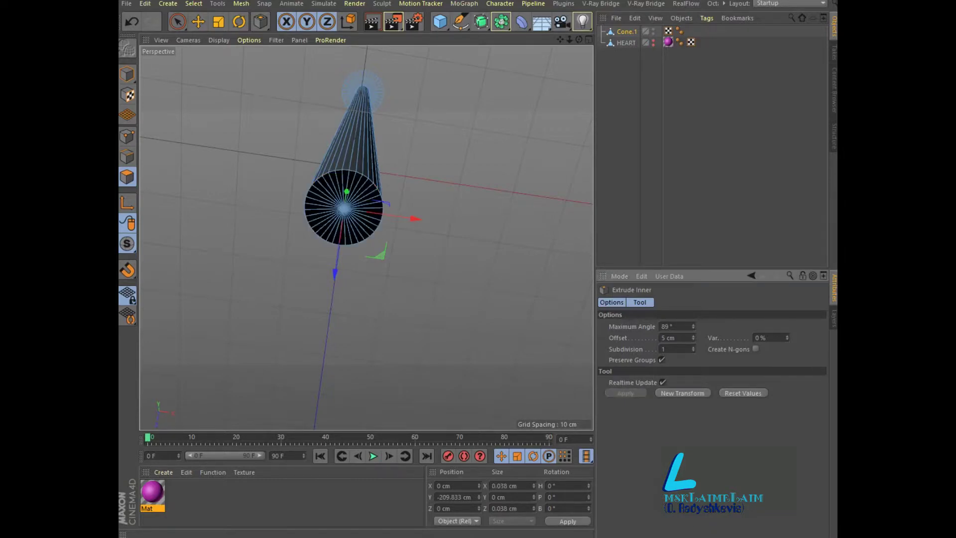
pyautogui.hotkey('ctrl', 'z')
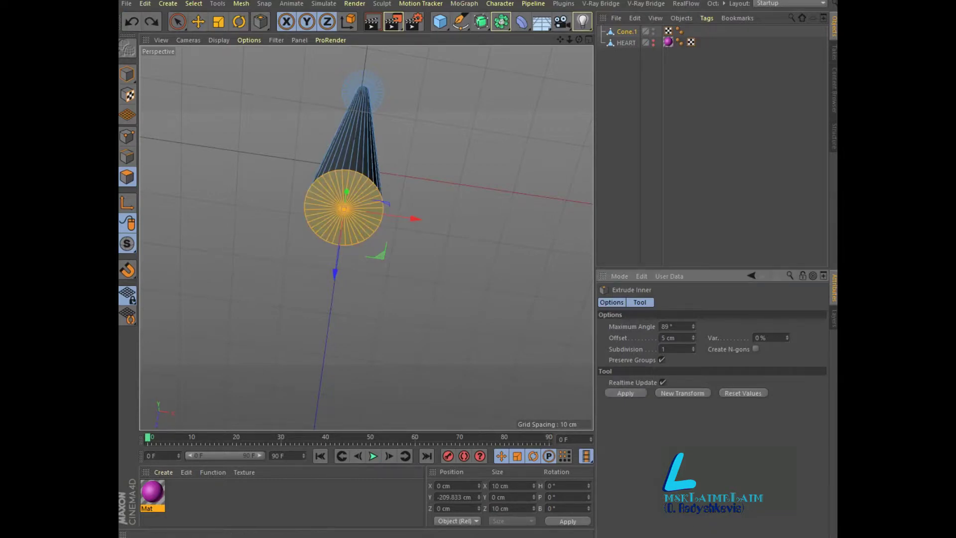
pyautogui.click(662, 359)
pyautogui.click(625, 393)
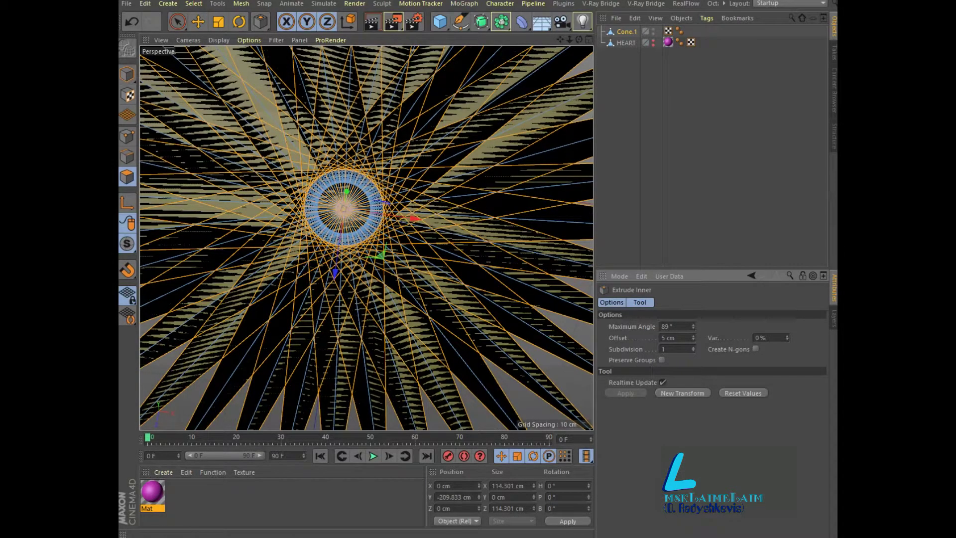
# - Reduce the inset offset to 0.3 cm and orbit to view the shaft above
pyautogui.moveTo(694, 338)
pyautogui.mouseDown()
pyautogui.moveTo(694, 369)
pyautogui.moveTo(693, 335)
pyautogui.mouseUp()
pyautogui.click(670, 337)
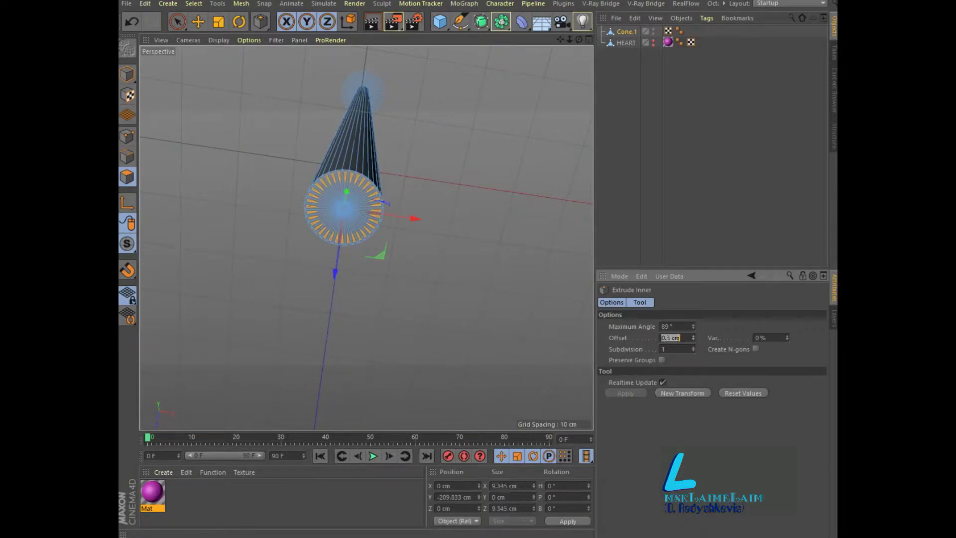
pyautogui.scroll(1, 349, 209)
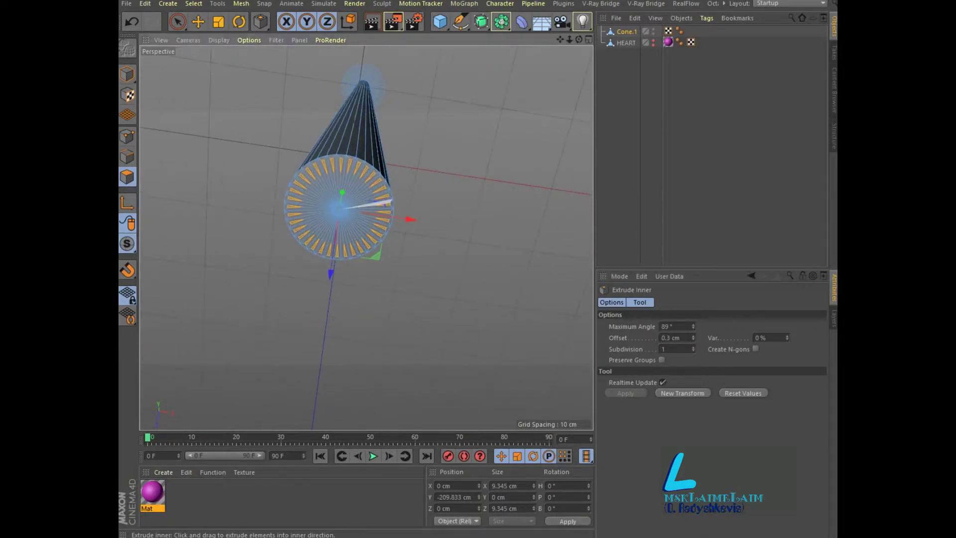
pyautogui.scroll(3, 349, 209)
pyautogui.scroll(2, 348, 209)
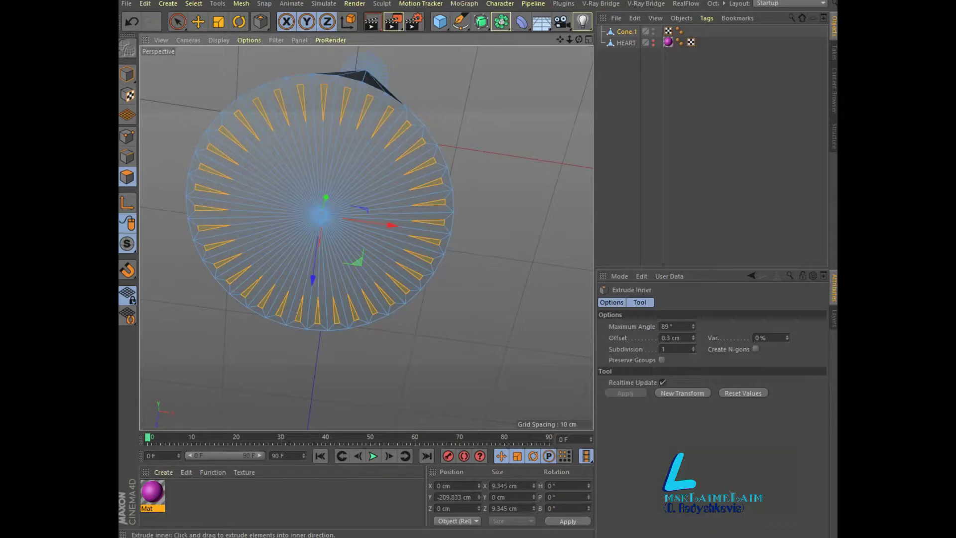
pyautogui.keyDown('alt'); pyautogui.moveTo(367, 279); pyautogui.dragTo(371, 234); pyautogui.keyUp('alt')
pyautogui.rightClick(408, 199)
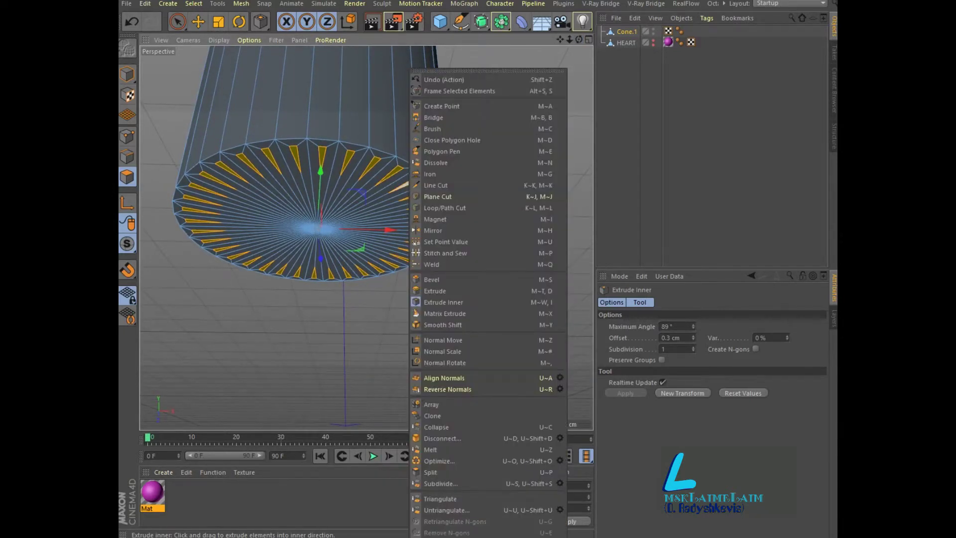
# - Matrix Extrude the cap polygons with a 3 cm Move Z per step
pyautogui.click(439, 323)
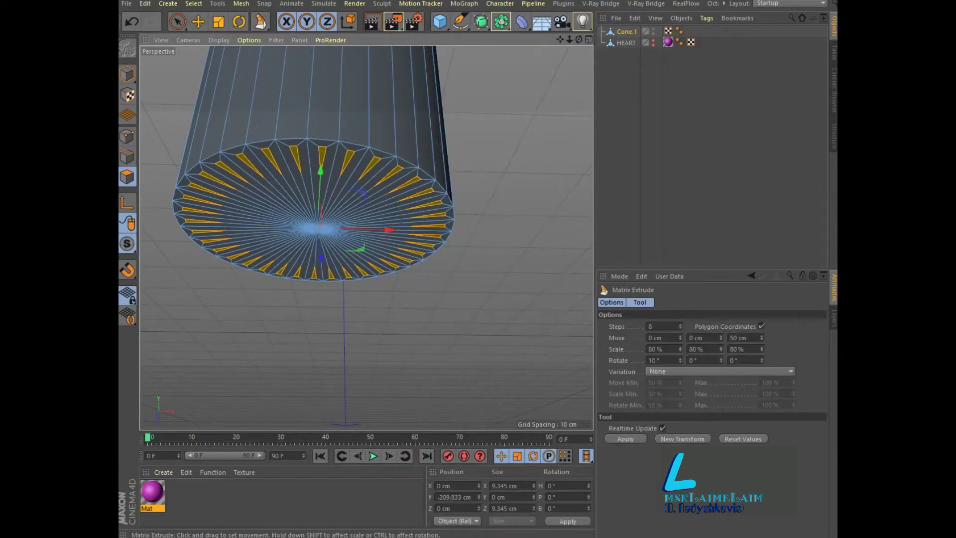
pyautogui.moveTo(349, 294); pyautogui.dragTo(498, 295)
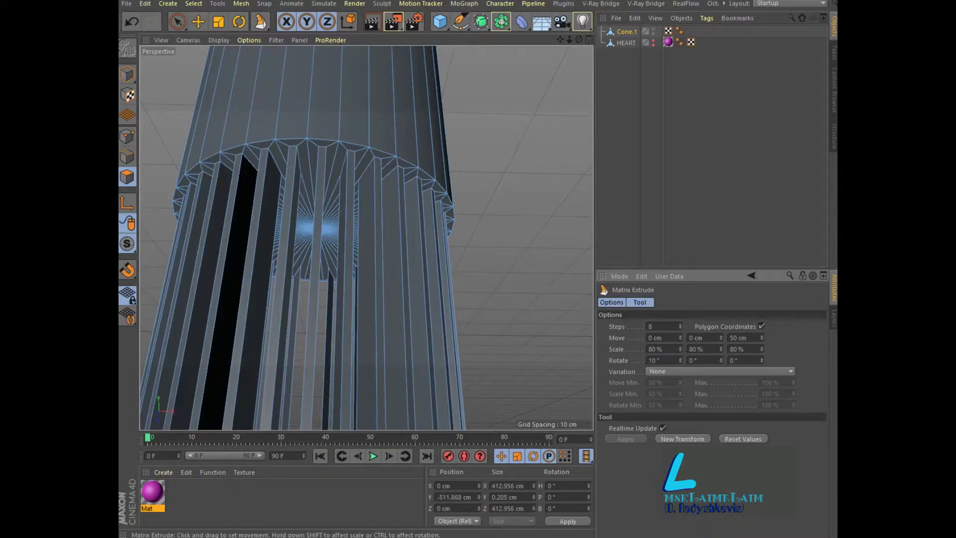
pyautogui.keyDown('alt'); pyautogui.moveTo(349, 239); pyautogui.dragTo(366, 238); pyautogui.keyUp('alt')
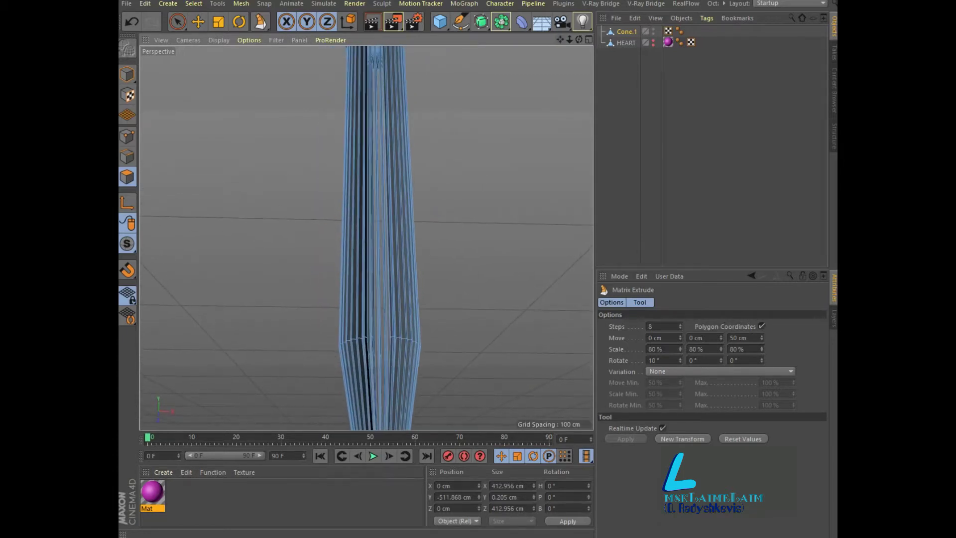
pyautogui.doubleClick(738, 338)
pyautogui.write('3')
pyautogui.press('Return')
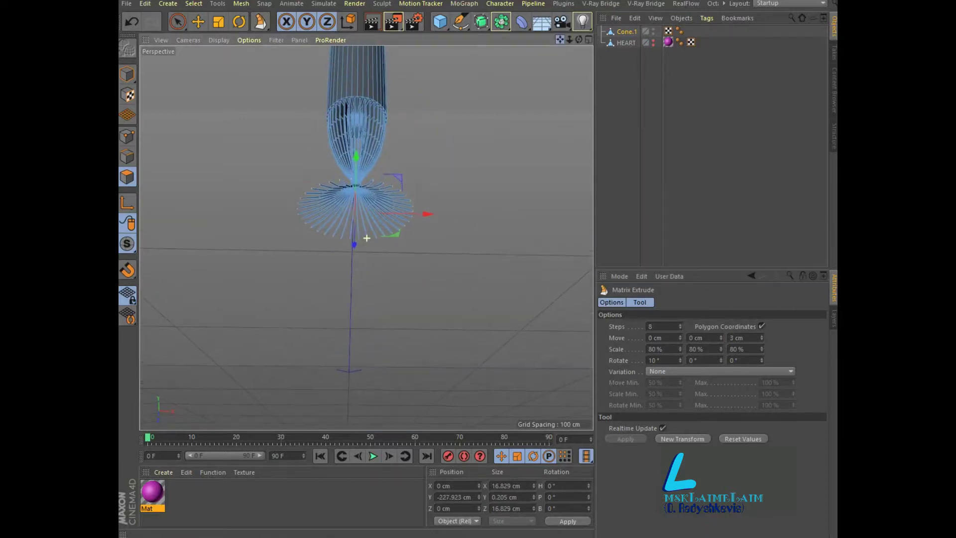
# - Set the per-step scale to -72%, -12% and 1%
pyautogui.keyDown('alt'); pyautogui.moveTo(365, 209); pyautogui.dragTo(367, 238); pyautogui.keyUp('alt')
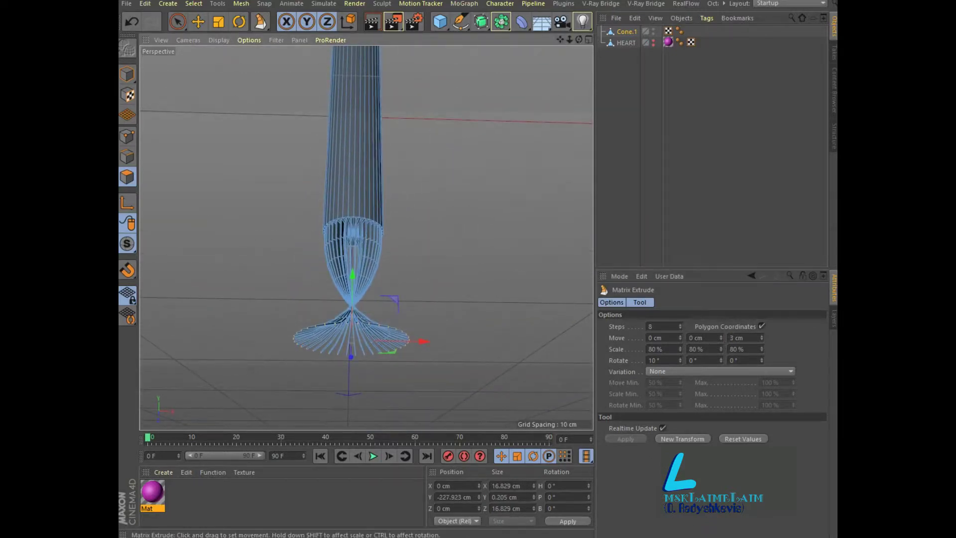
pyautogui.moveTo(379, 249)
pyautogui.mouseDown()
pyautogui.moveTo(229, 249)
pyautogui.moveTo(271, 249)
pyautogui.mouseUp()
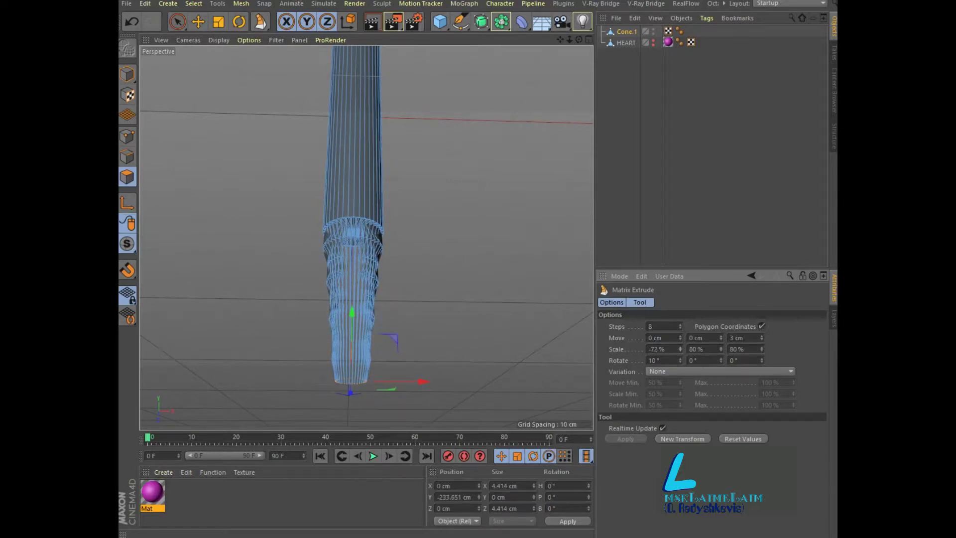
pyautogui.moveTo(721, 350)
pyautogui.mouseDown()
pyautogui.moveTo(720, 333)
pyautogui.moveTo(721, 379)
pyautogui.mouseUp()
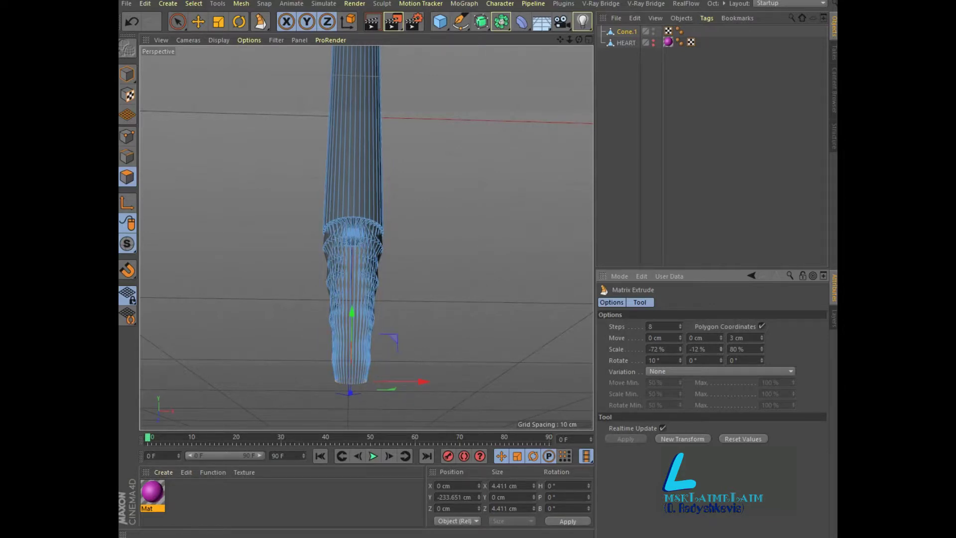
pyautogui.moveTo(762, 349)
pyautogui.mouseDown()
pyautogui.moveTo(761, 378)
pyautogui.moveTo(761, 333)
pyautogui.moveTo(762, 358)
pyautogui.mouseUp()
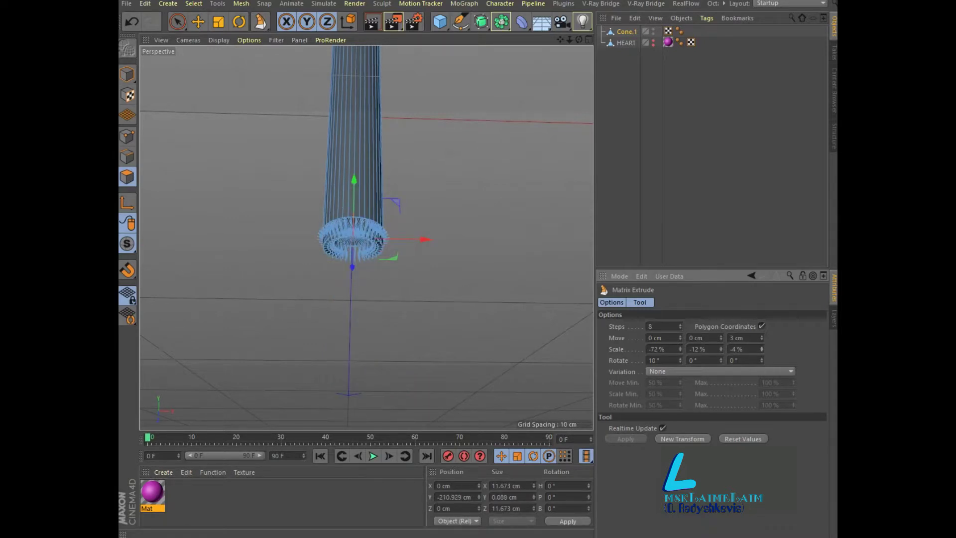
pyautogui.moveTo(761, 349); pyautogui.dragTo(762, 344)
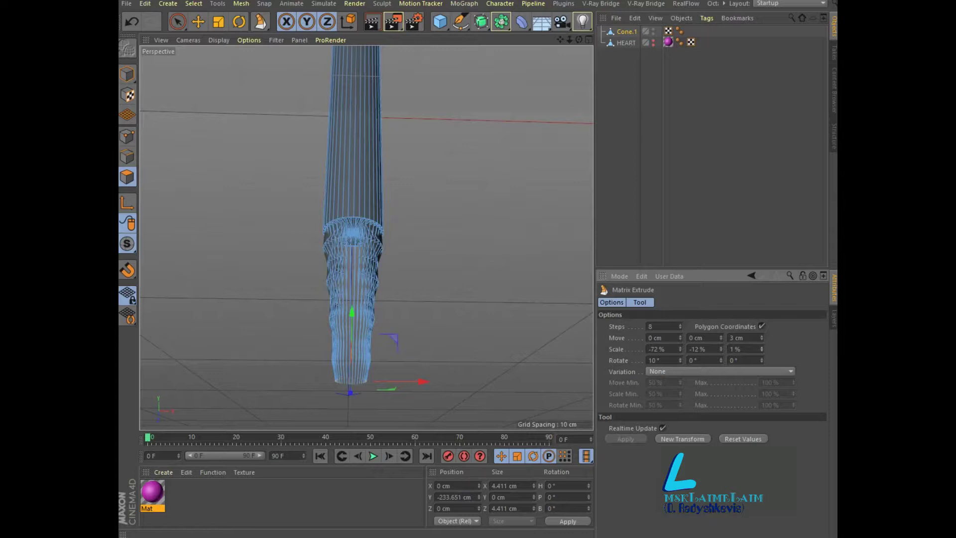
# - Set the per-step rotation to -56° so the extrusion flares into curling strands
pyautogui.doubleClick(653, 360)
pyautogui.write('0')
pyautogui.press('Return')
pyautogui.moveTo(680, 361); pyautogui.dragTo(680, 355)
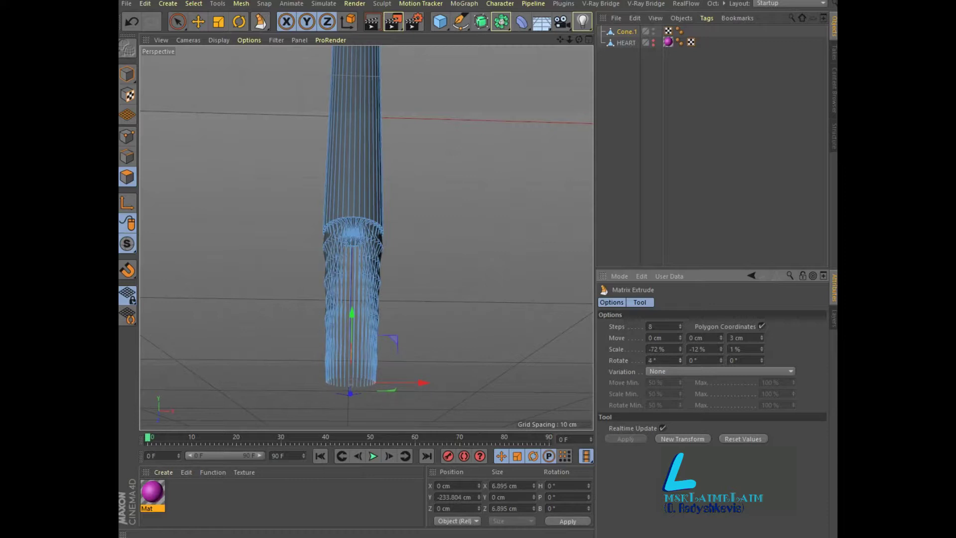
pyautogui.moveTo(680, 360); pyautogui.dragTo(680, 394)
pyautogui.doubleClick(655, 360)
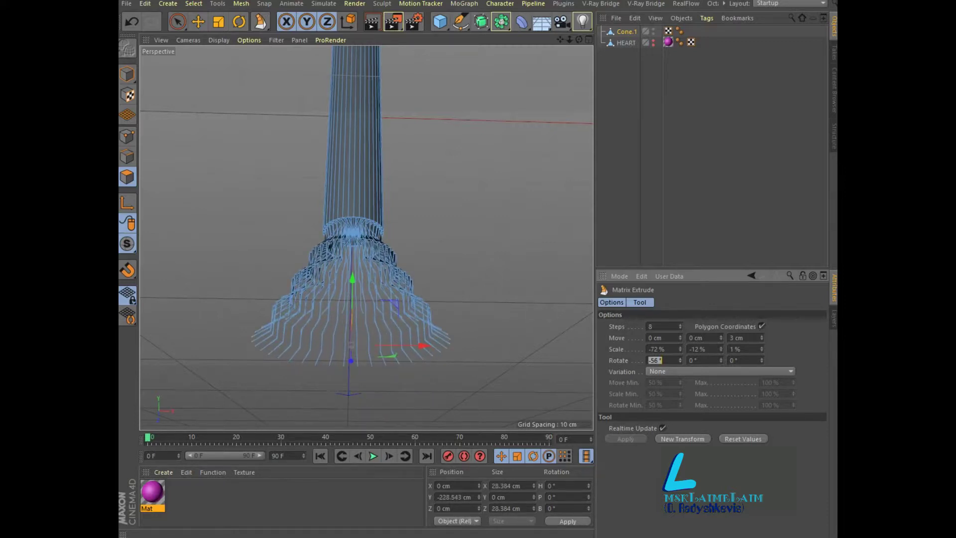
pyautogui.moveTo(579, 39)
pyautogui.mouseDown()
pyautogui.moveTo(366, 238)
pyautogui.moveTo(578, 40)
pyautogui.mouseUp()
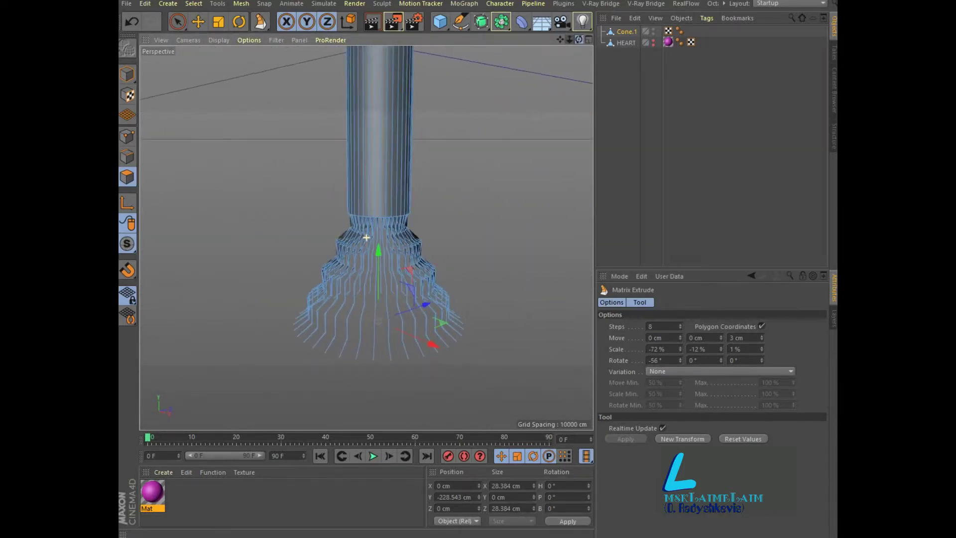
pyautogui.click(481, 22)
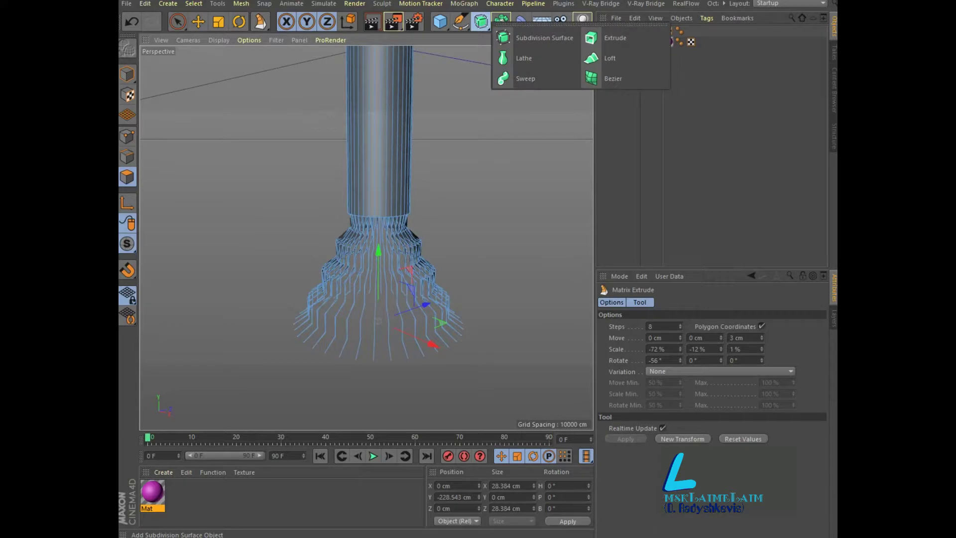
# - Add a Subdivision Surface generator and frame the whole arrow
pyautogui.click(545, 38)
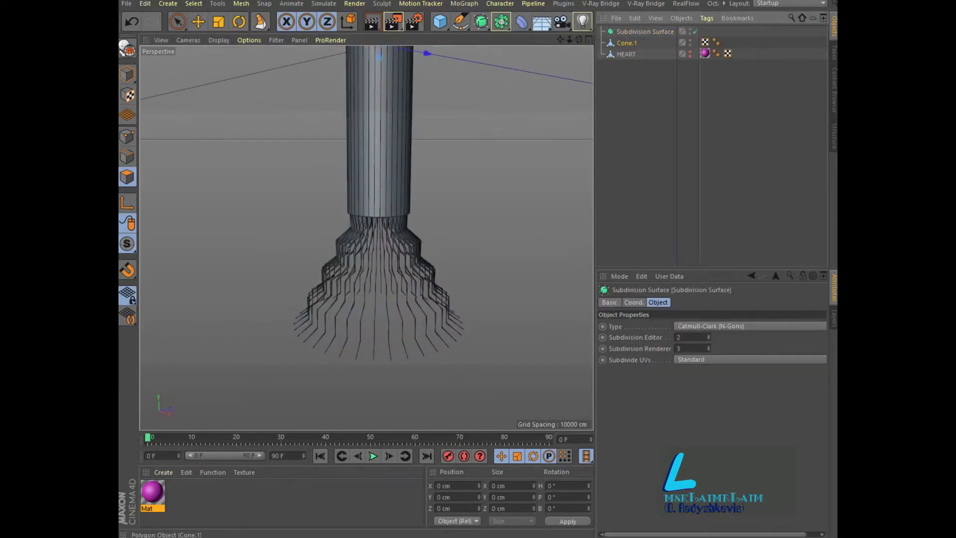
pyautogui.moveTo(626, 42); pyautogui.dragTo(627, 29)
pyautogui.press('m')
pyautogui.press('x')
pyautogui.scroll(-5, 497, 134)
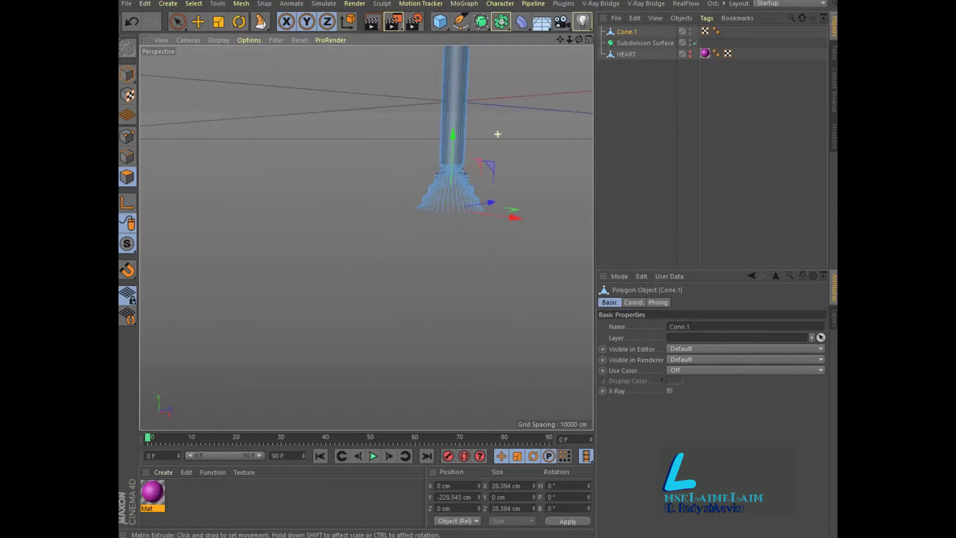
pyautogui.scroll(4, 367, 239)
pyautogui.scroll(4, 367, 238)
pyautogui.scroll(3, 367, 238)
pyautogui.scroll(-3, 368, 237)
pyautogui.scroll(-2, 367, 237)
pyautogui.scroll(-1, 367, 237)
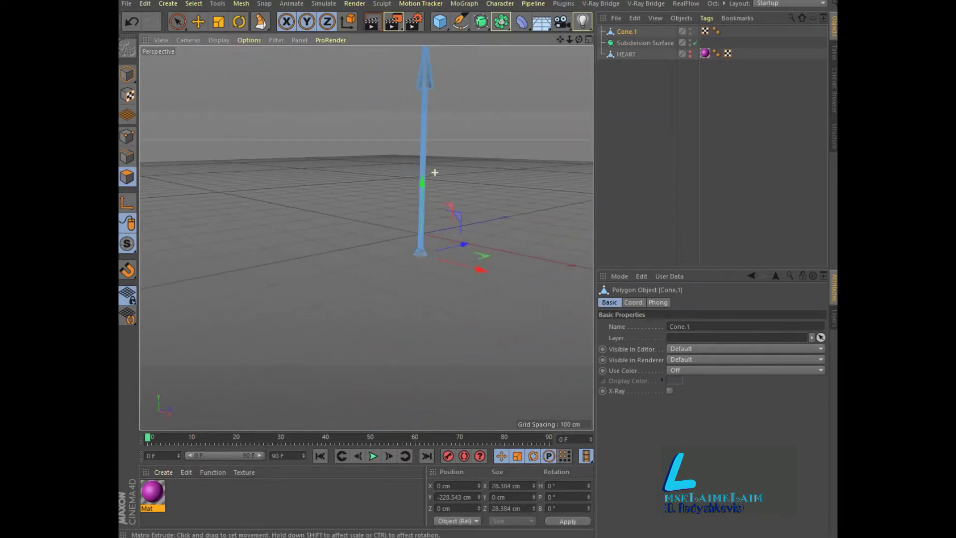
pyautogui.press('o')
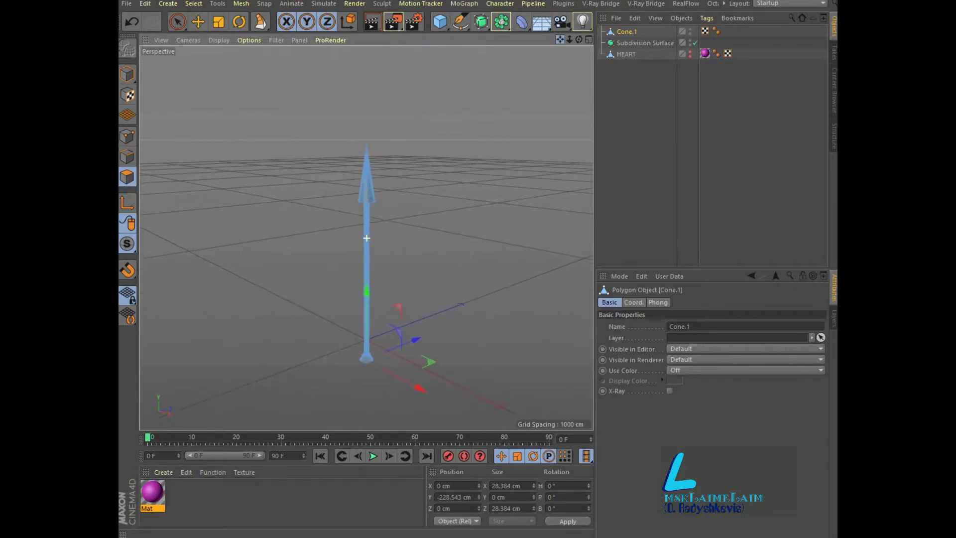
# - In Model mode, nest Cone.1 under the Subdivision Surface and select both
pyautogui.click(127, 74)
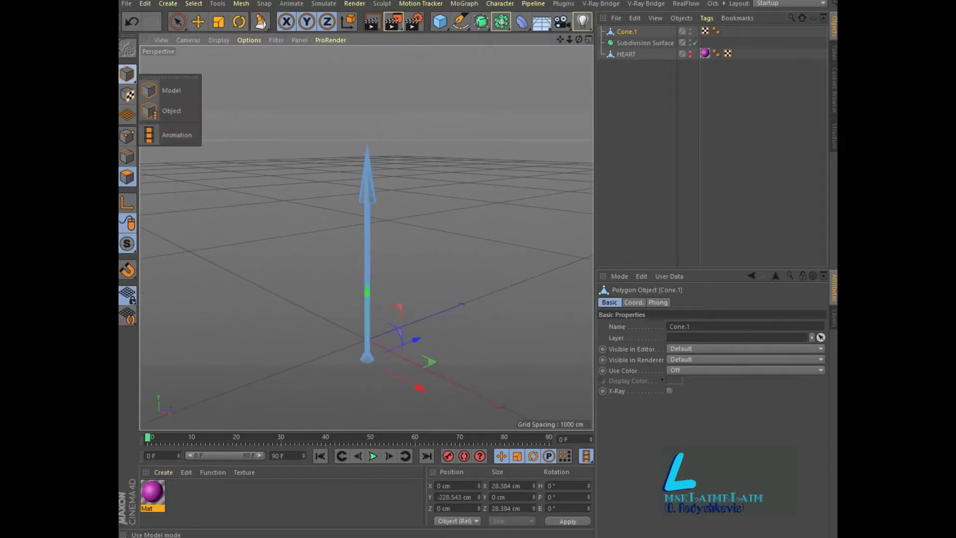
pyautogui.click(149, 90)
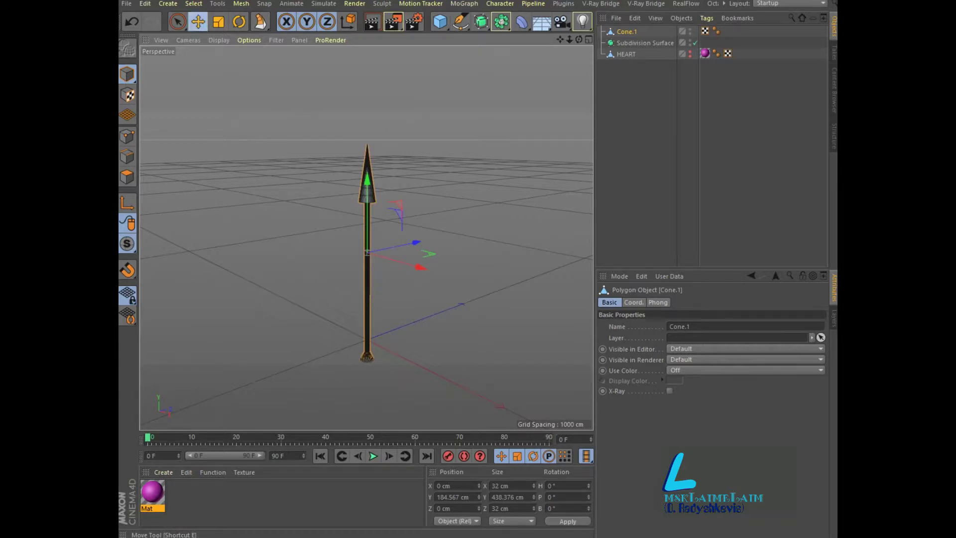
pyautogui.press('e')
pyautogui.click(645, 43)
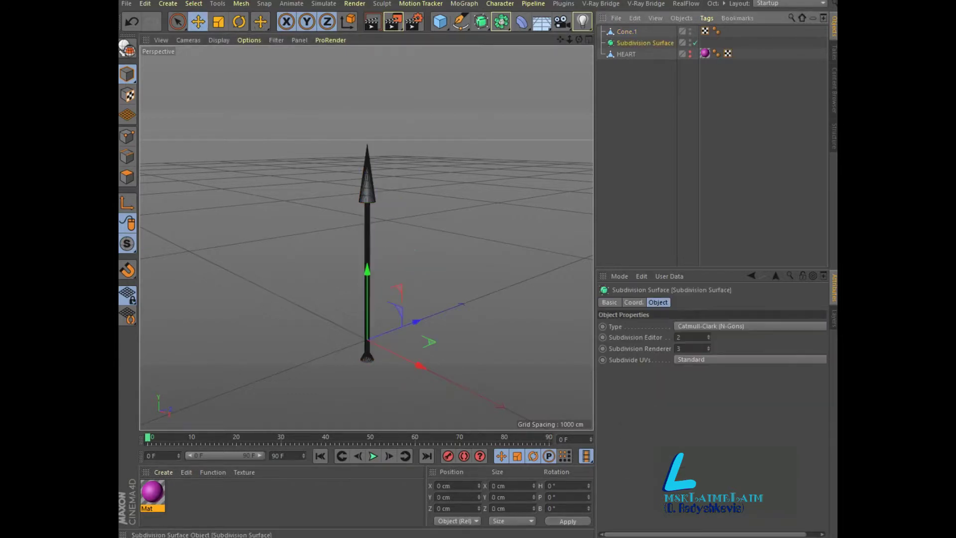
pyautogui.moveTo(627, 31); pyautogui.dragTo(645, 42)
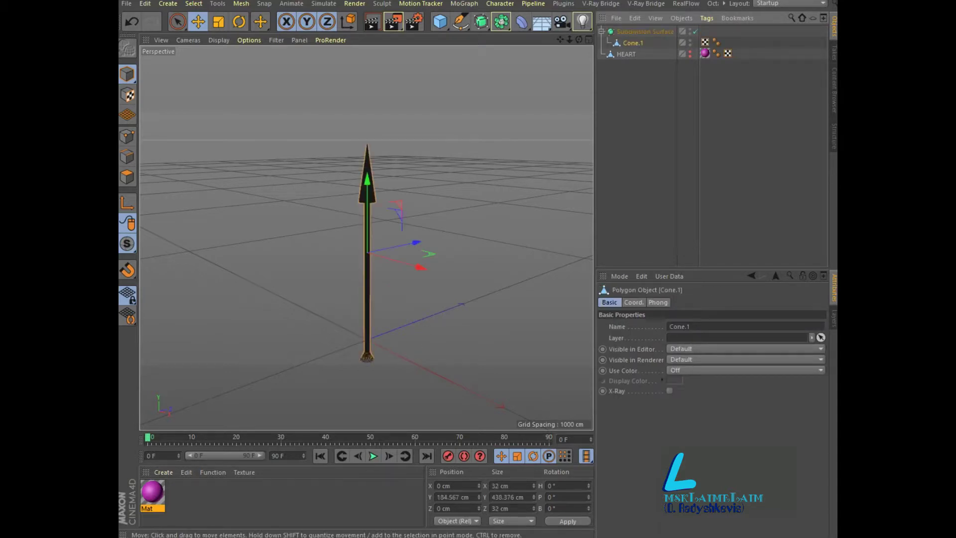
pyautogui.rightClick(642, 32)
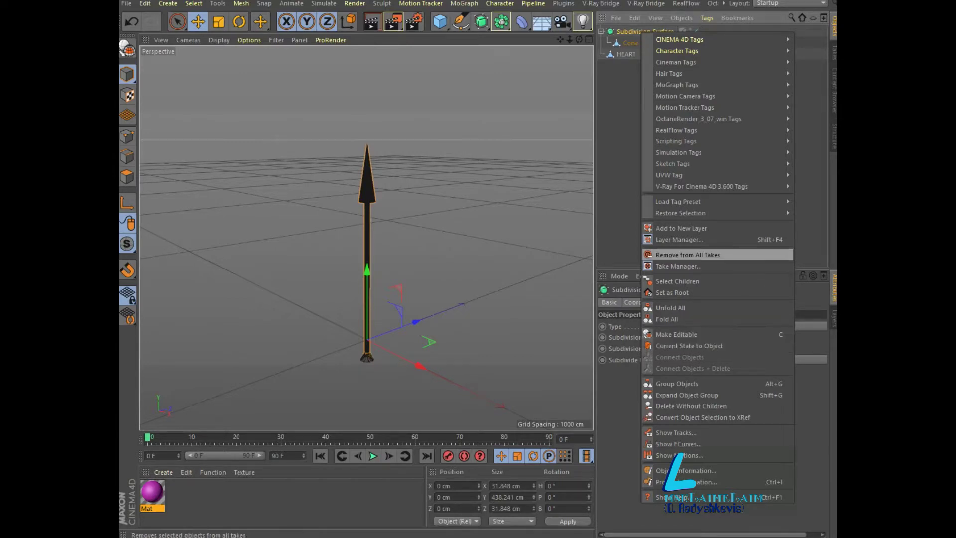
pyautogui.click(678, 282)
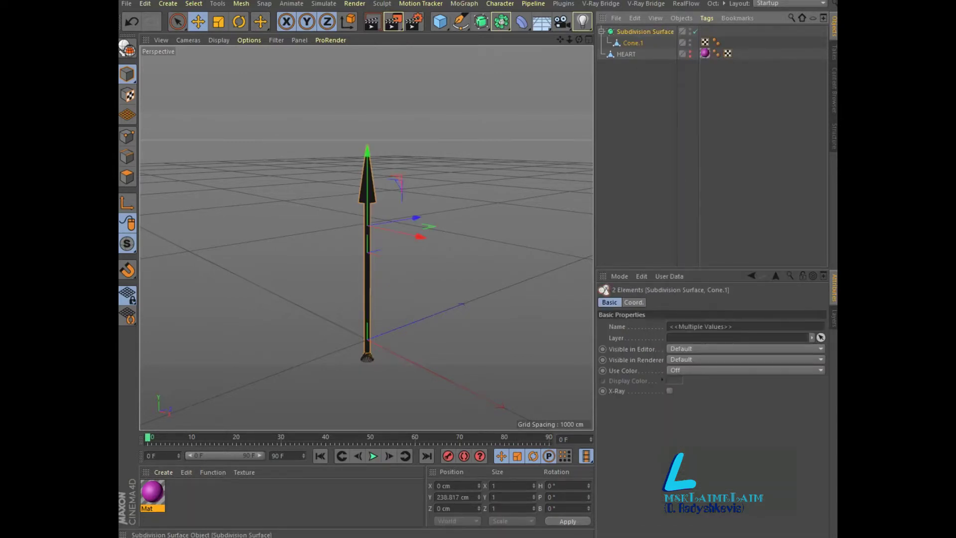
# - Bake the smoothed arrow into one polygon object and tilt it 51° across the heart
pyautogui.rightClick(642, 32)
pyautogui.click(692, 368)
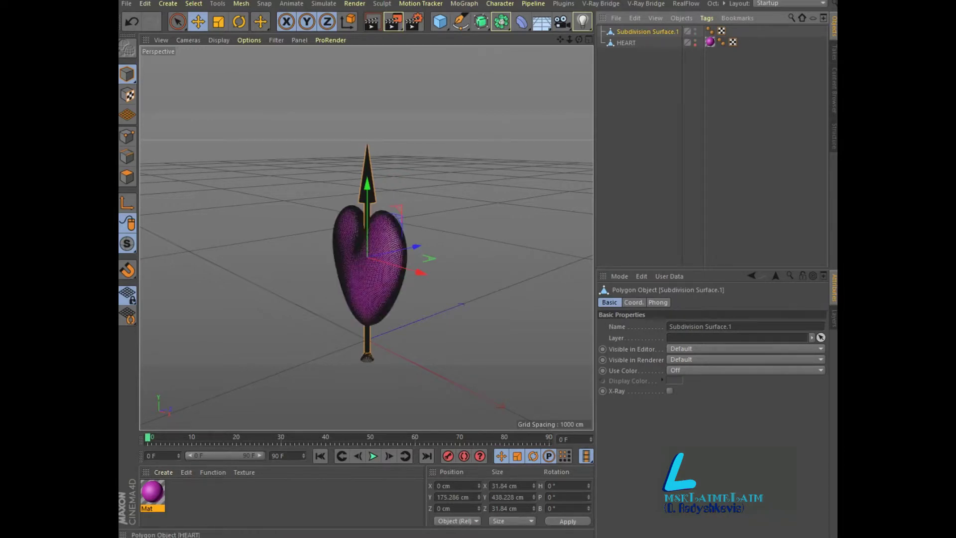
pyautogui.moveTo(579, 39); pyautogui.dragTo(364, 235)
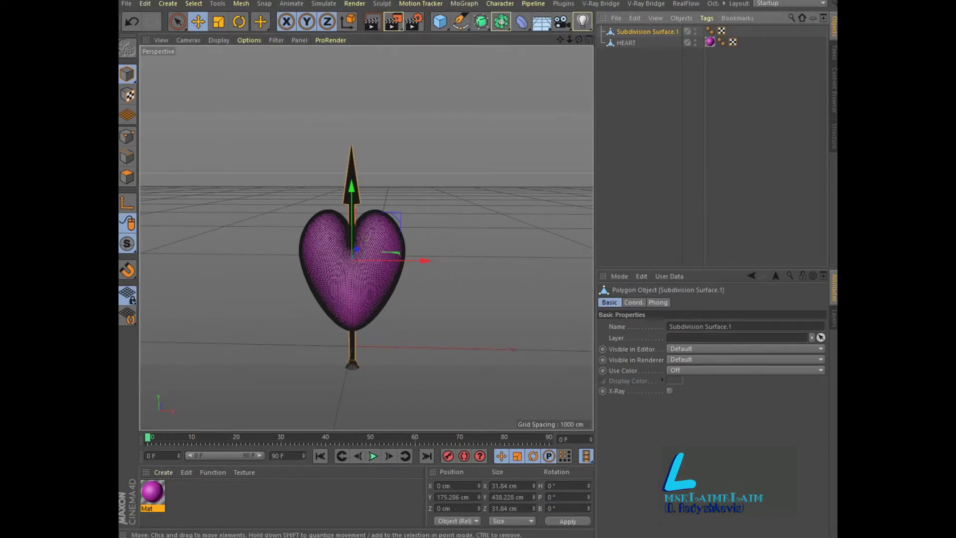
pyautogui.press('r')
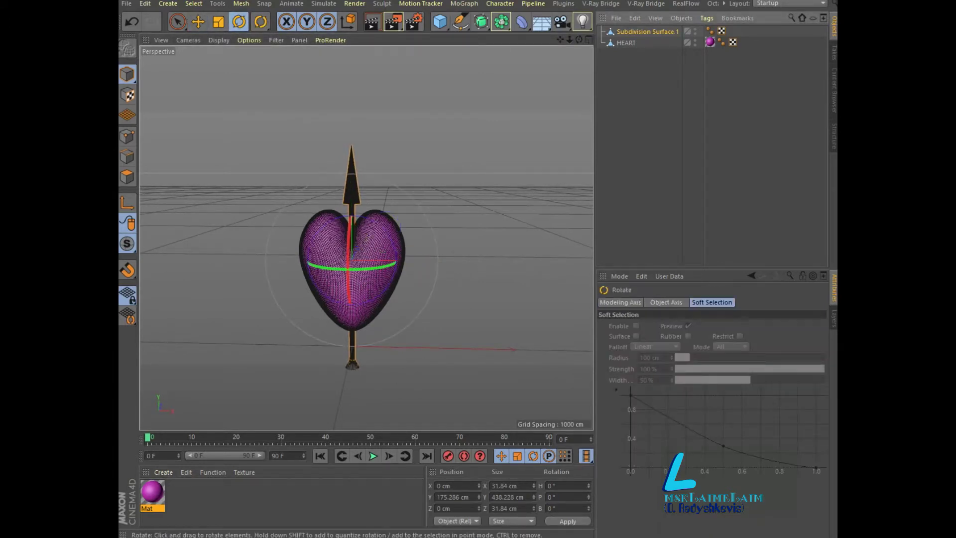
pyautogui.moveTo(385, 229); pyautogui.dragTo(397, 266)
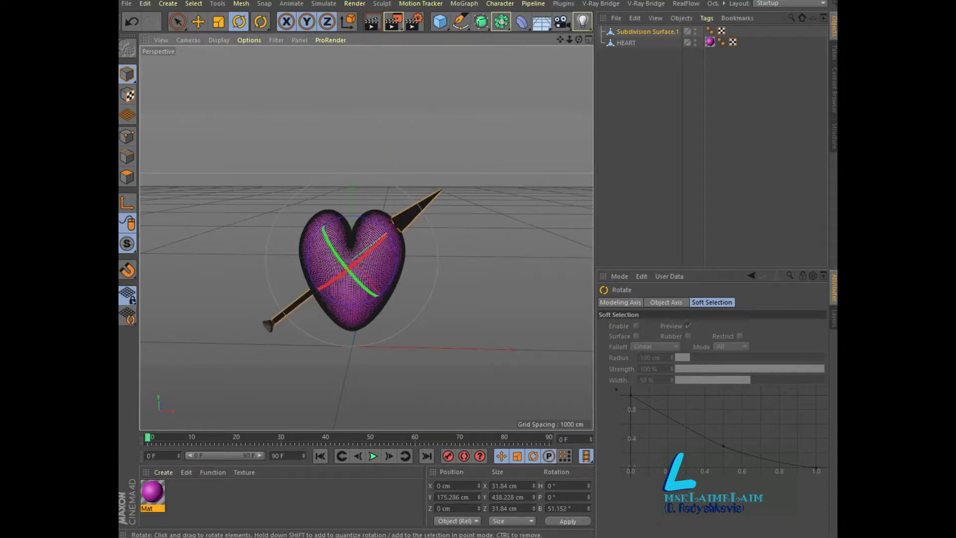
# - Slide the arrow along its shaft, preview-render, then nudge it slightly down-left
pyautogui.press('e')
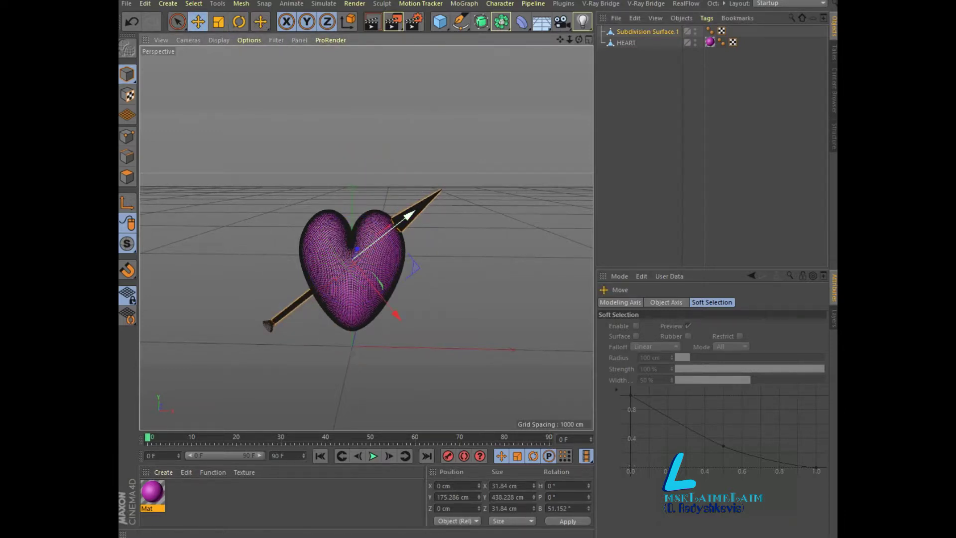
pyautogui.moveTo(409, 216); pyautogui.dragTo(430, 199)
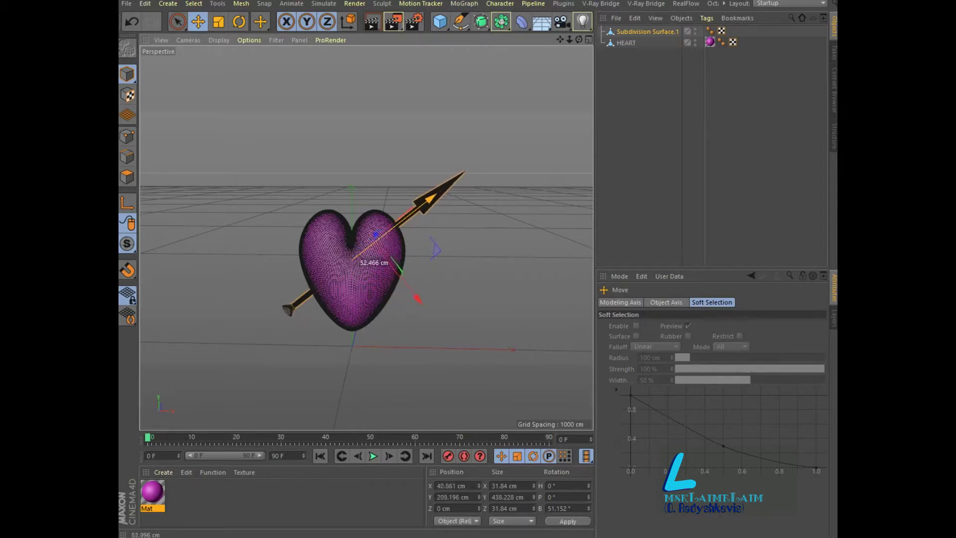
pyautogui.click(373, 22)
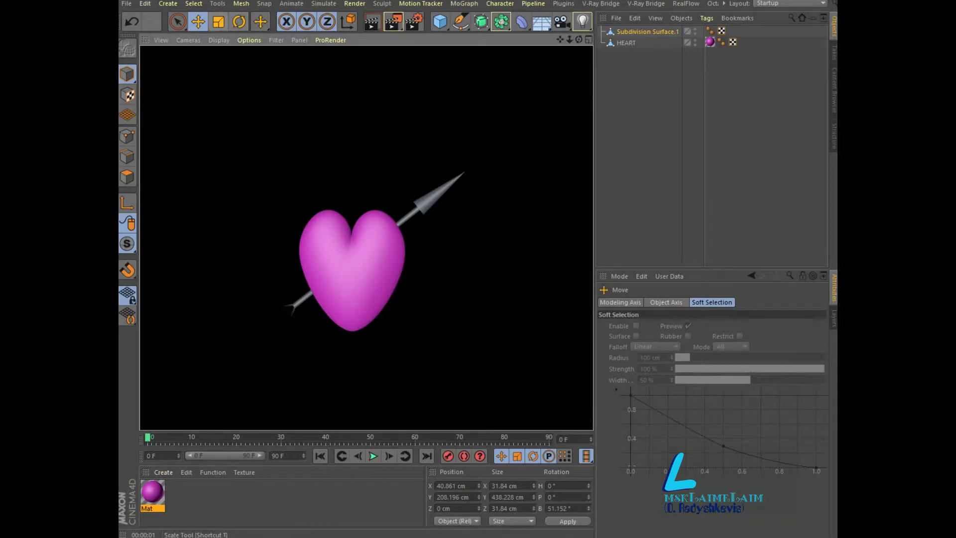
pyautogui.click(434, 195)
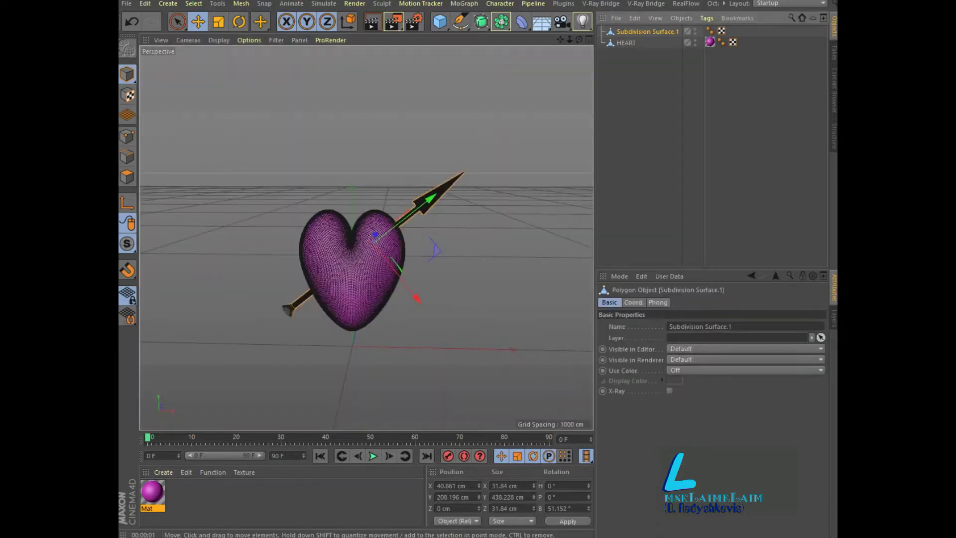
pyautogui.moveTo(429, 199); pyautogui.dragTo(423, 204)
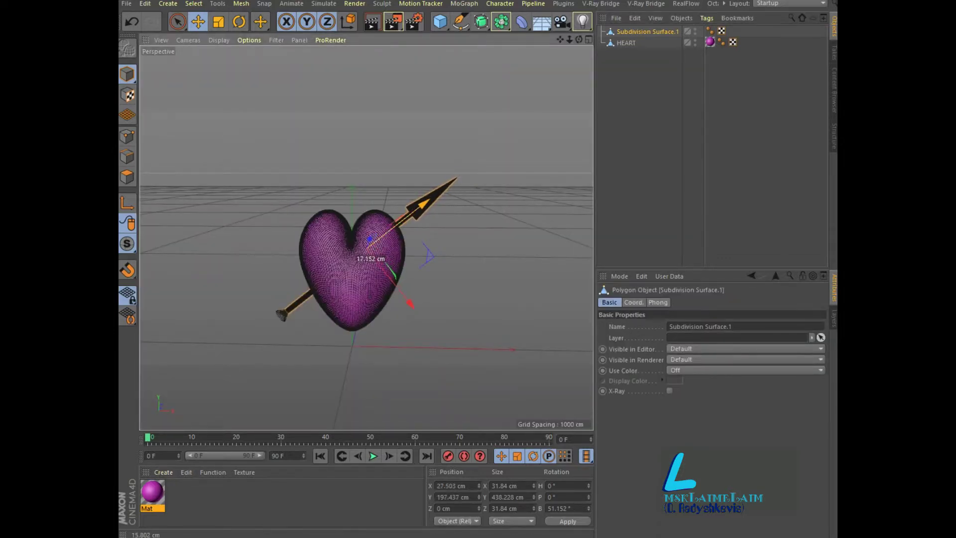
pyautogui.click(164, 472)
pyautogui.moveTo(216, 368)
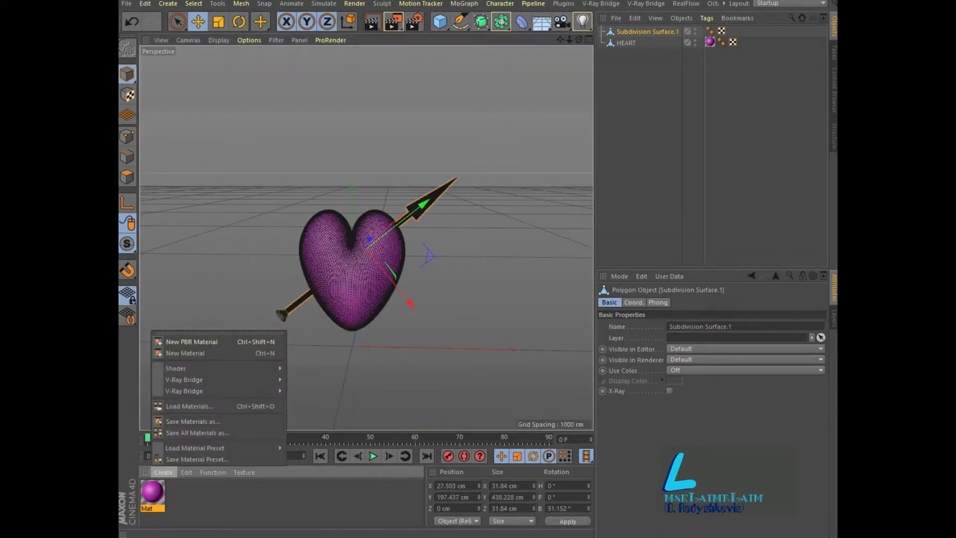
# - Create material Mat.1 with a yellow colour at 80% saturation and 96% value
pyautogui.click(185, 353)
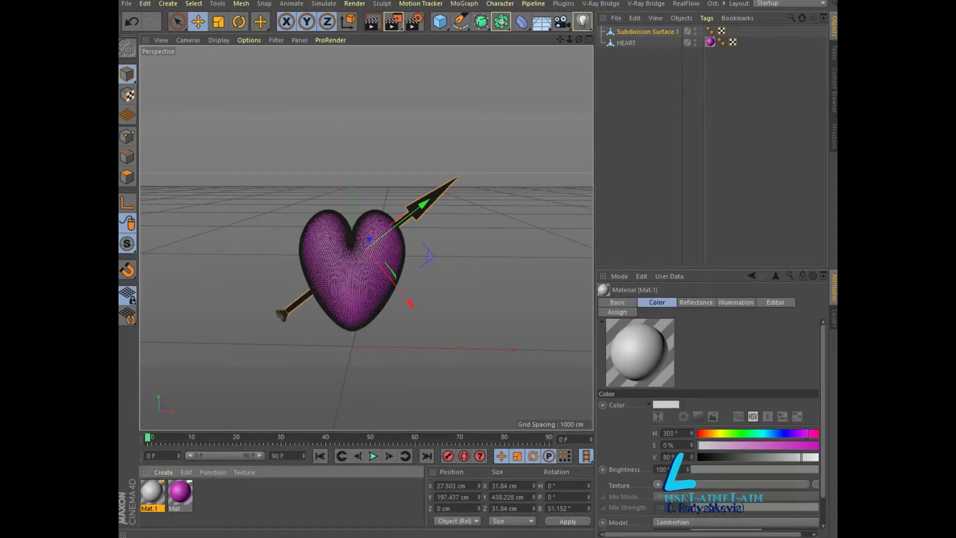
pyautogui.doubleClick(152, 492)
pyautogui.click(493, 128)
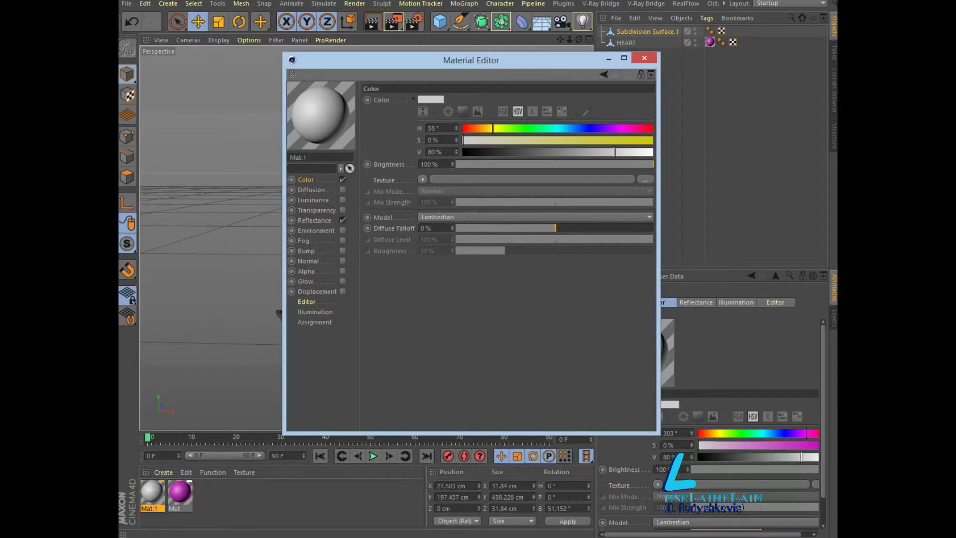
pyautogui.click(614, 140)
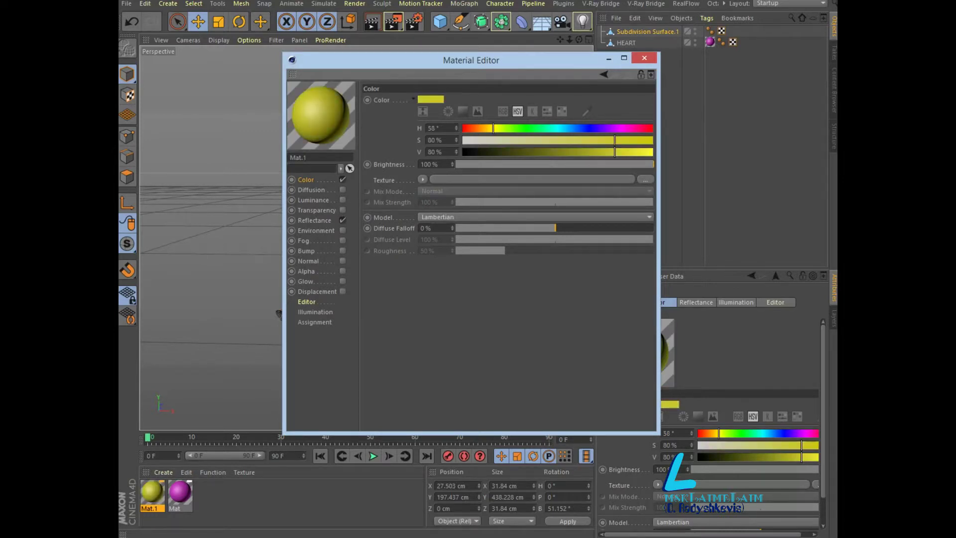
pyautogui.click(647, 152)
# - Set Mat.1's reflectance layer to Beckmann type with Metal attenuation
pyautogui.click(314, 220)
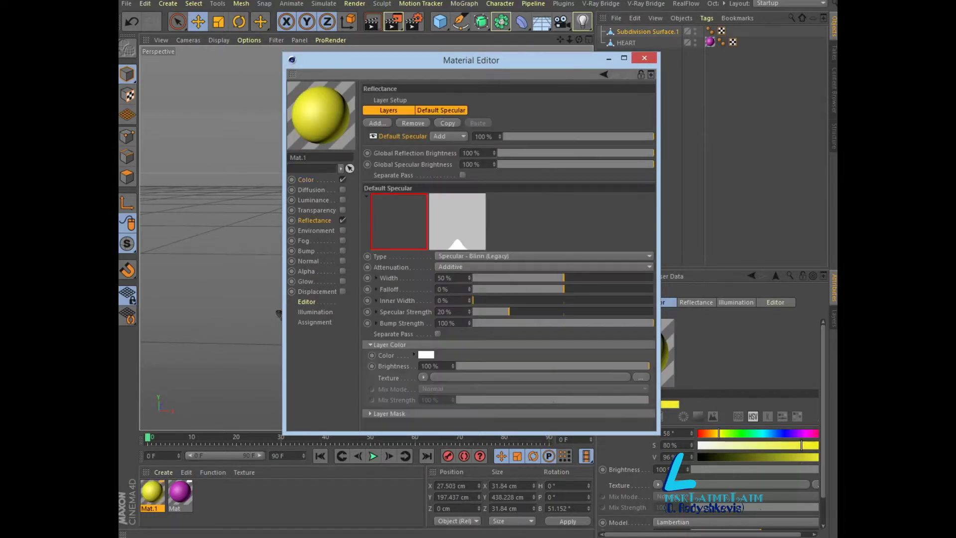
pyautogui.click(478, 256)
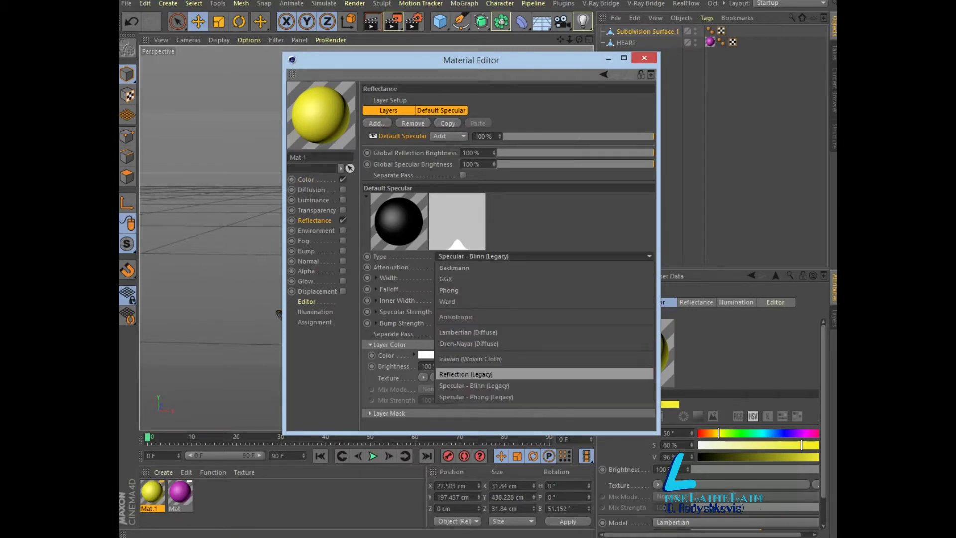
pyautogui.click(466, 374)
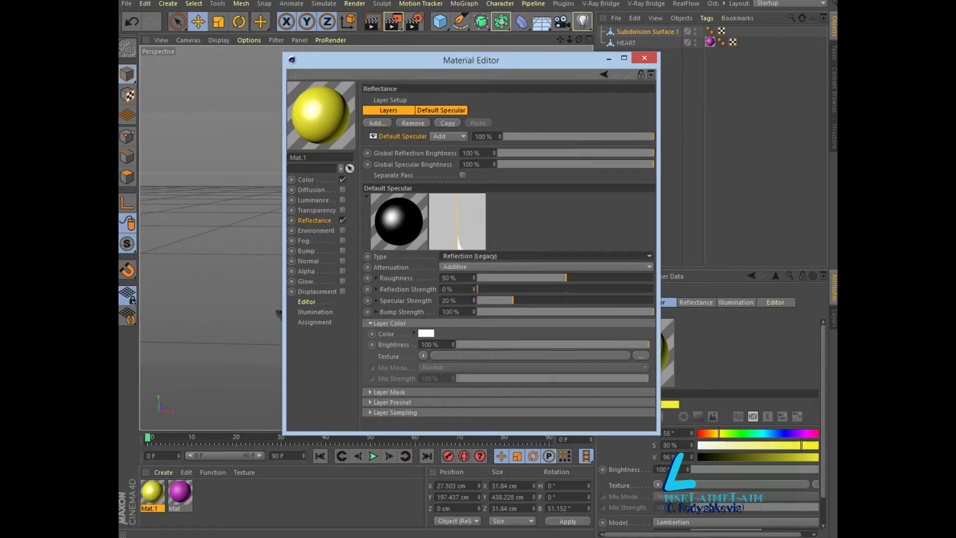
pyautogui.click(545, 267)
pyautogui.click(478, 311)
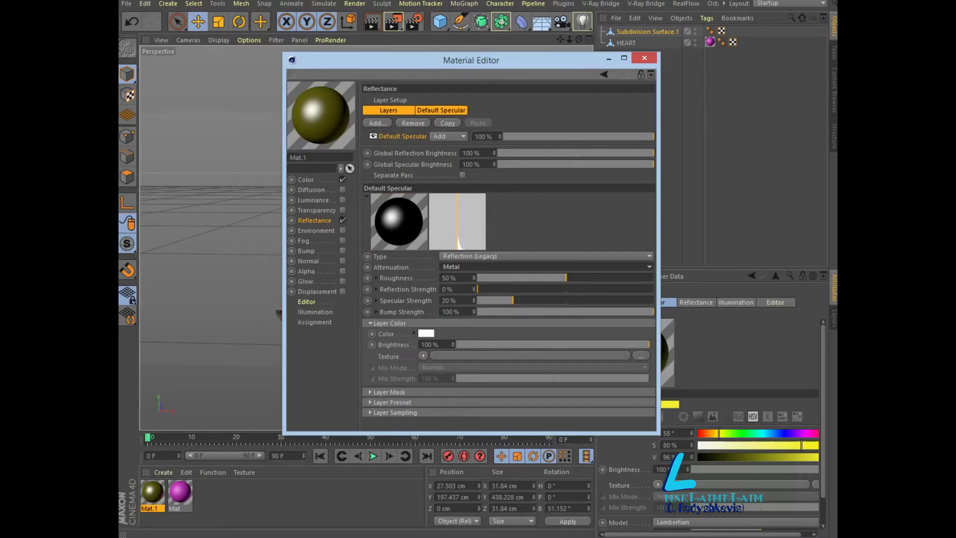
pyautogui.click(545, 256)
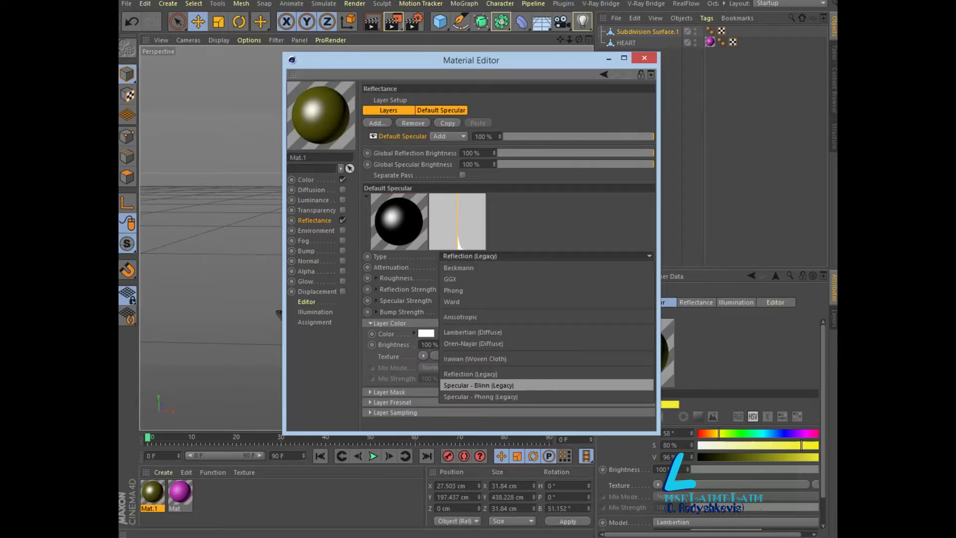
pyautogui.click(478, 385)
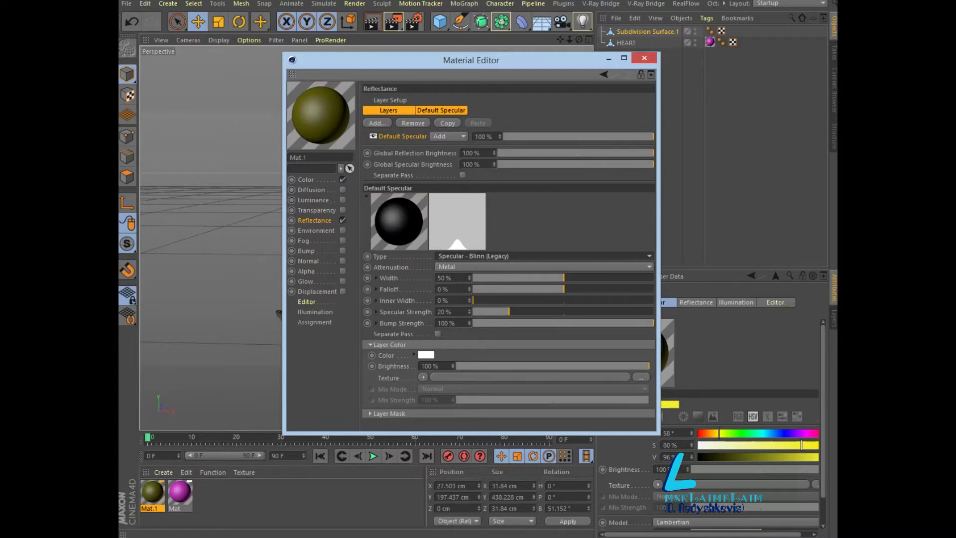
pyautogui.click(545, 256)
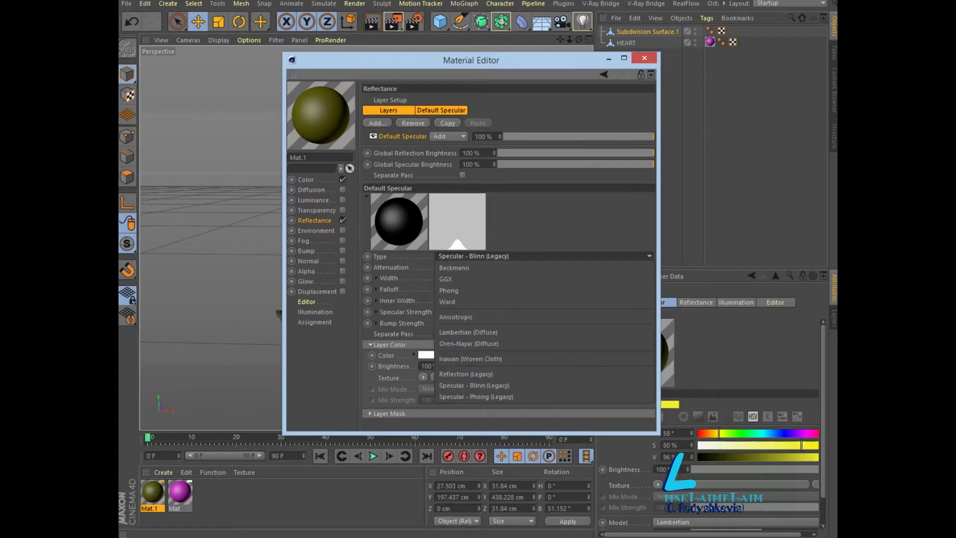
pyautogui.click(478, 269)
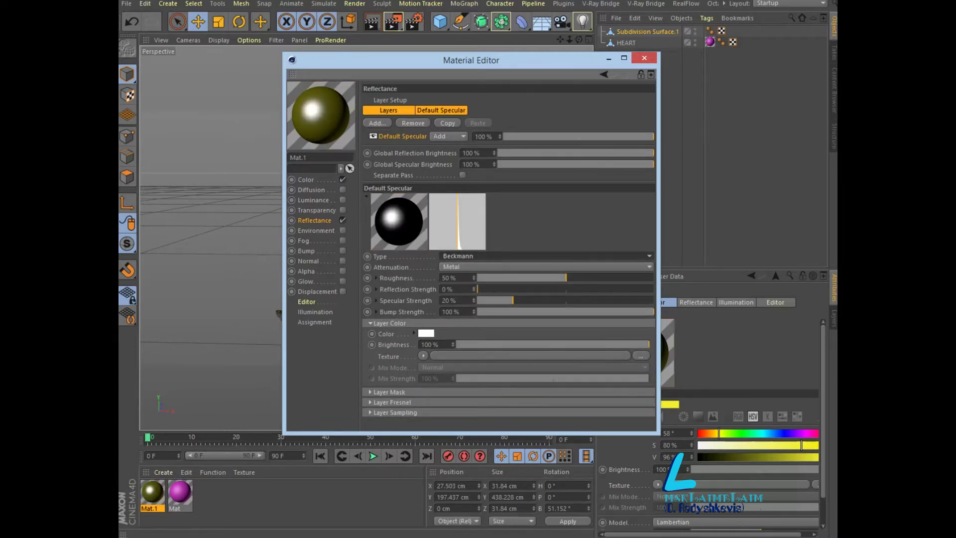
# - Set reflectance roughness to 7% and reflection strength to 35%
pyautogui.moveTo(477, 289); pyautogui.dragTo(504, 289)
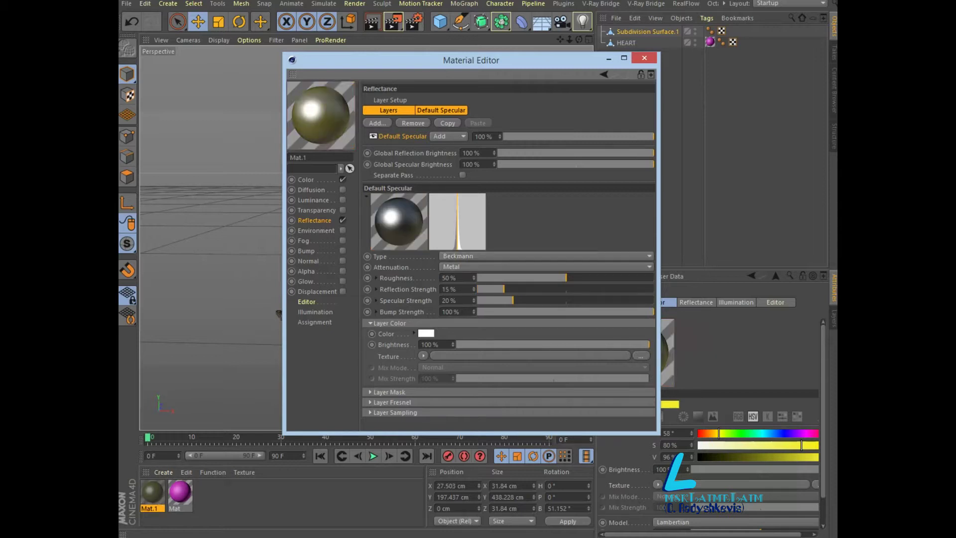
pyautogui.moveTo(566, 278); pyautogui.dragTo(490, 278)
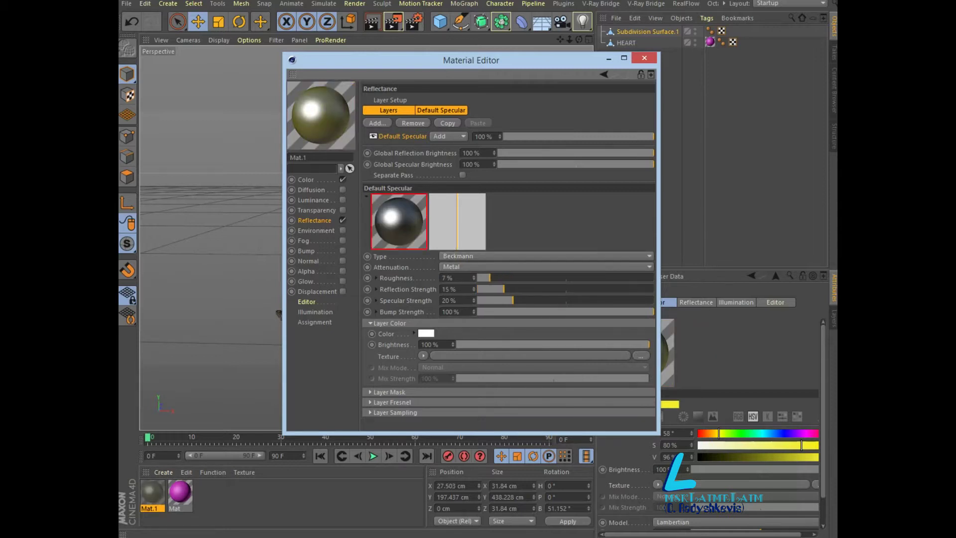
pyautogui.moveTo(505, 289); pyautogui.dragTo(539, 288)
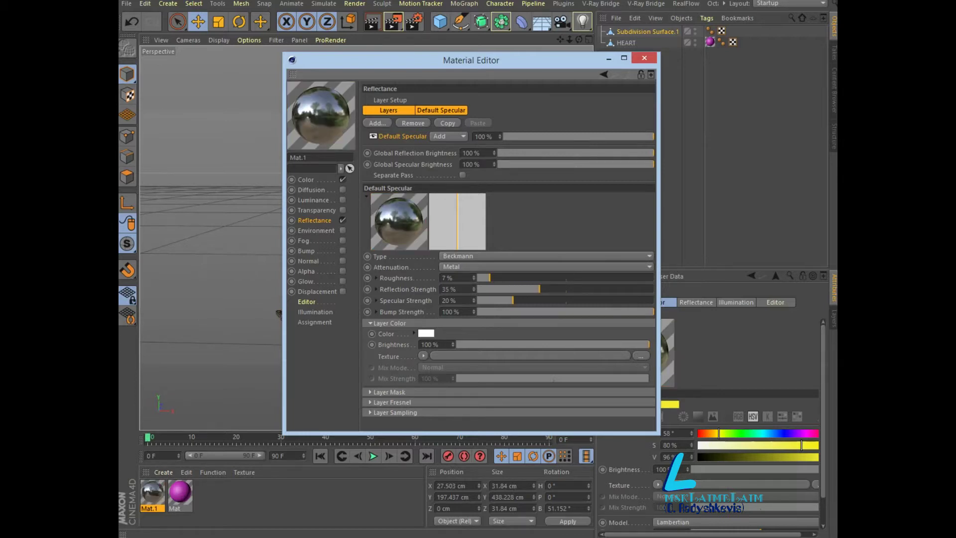
pyautogui.click(426, 334)
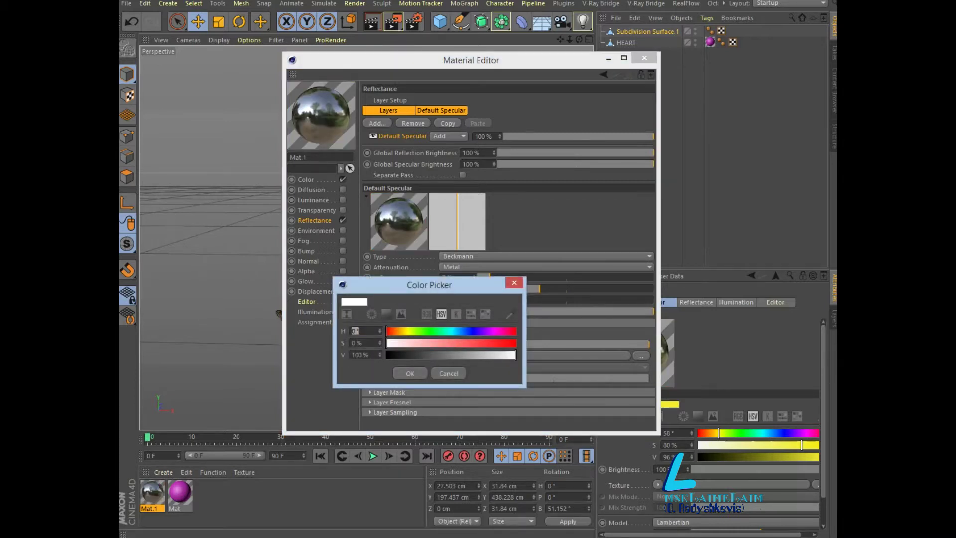
# - Set the reflectance layer colour to a yellow-green of hue 69 and saturation 92
pyautogui.write('69')
pyautogui.press('Return')
pyautogui.write('92')
pyautogui.press('Return')
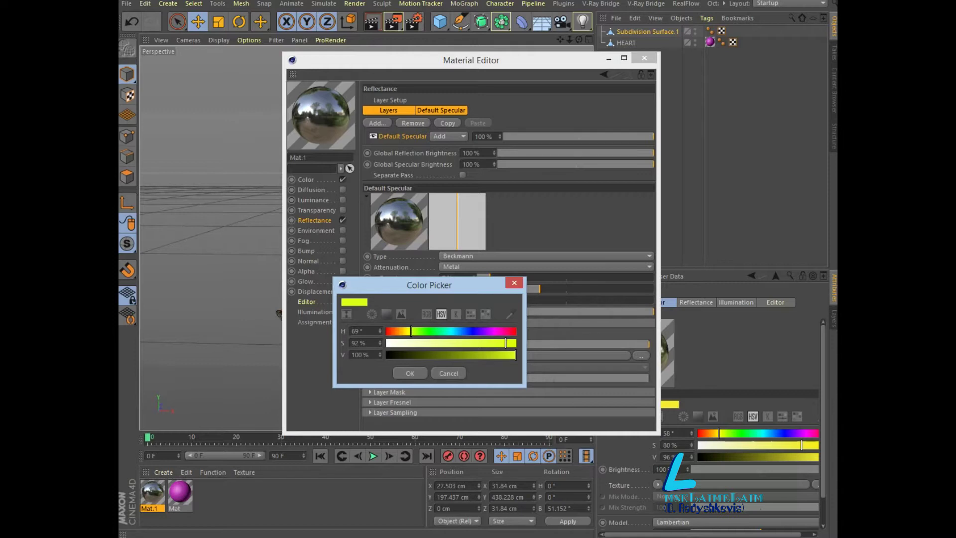
pyautogui.press('Return')
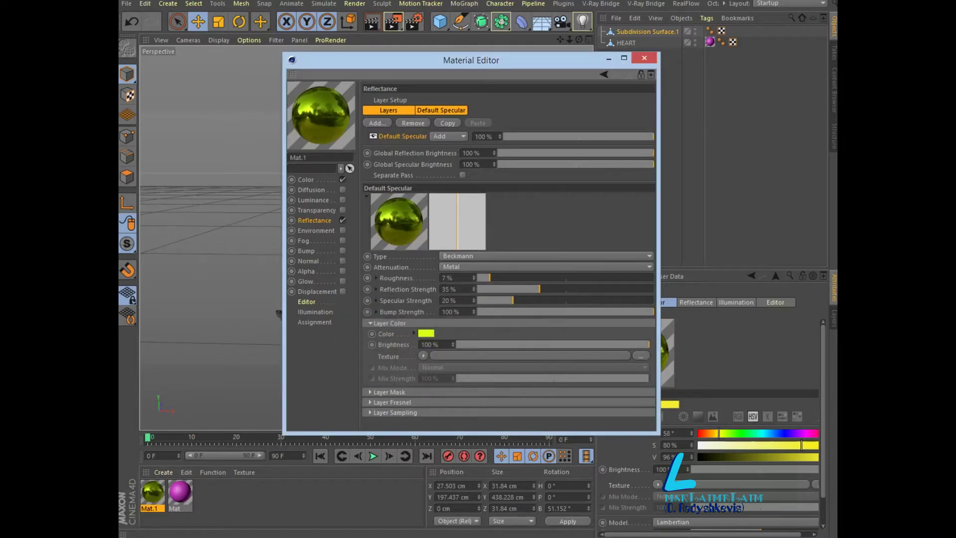
# - Change the layer colour to gold with hue 42 and value 70, testing its brightness
pyautogui.click(426, 333)
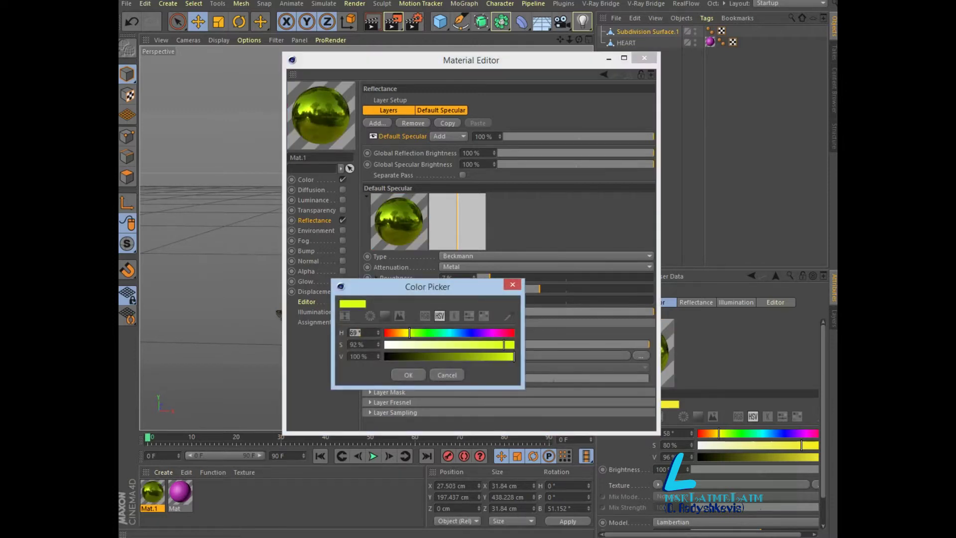
pyautogui.write('42')
pyautogui.press('Return')
pyautogui.write('70')
pyautogui.press('Return')
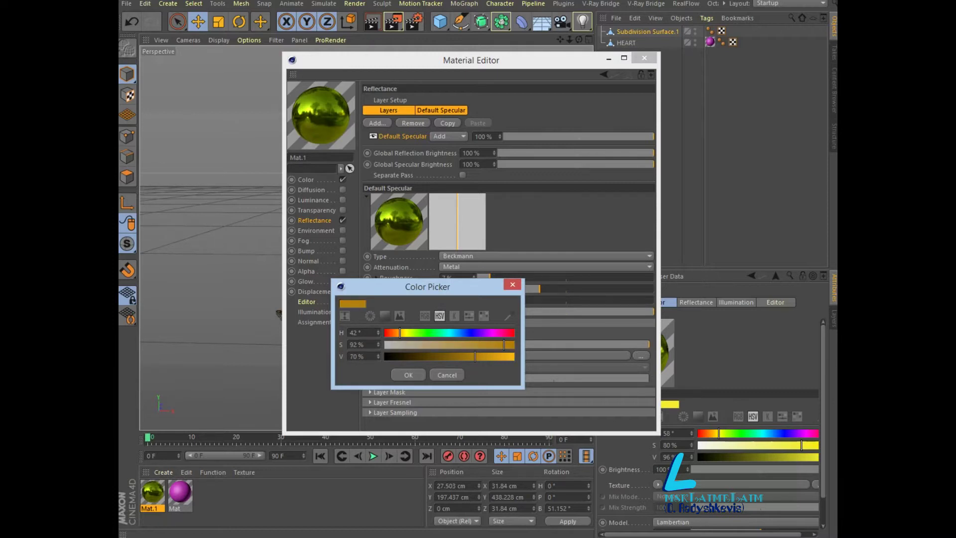
pyautogui.press('Return')
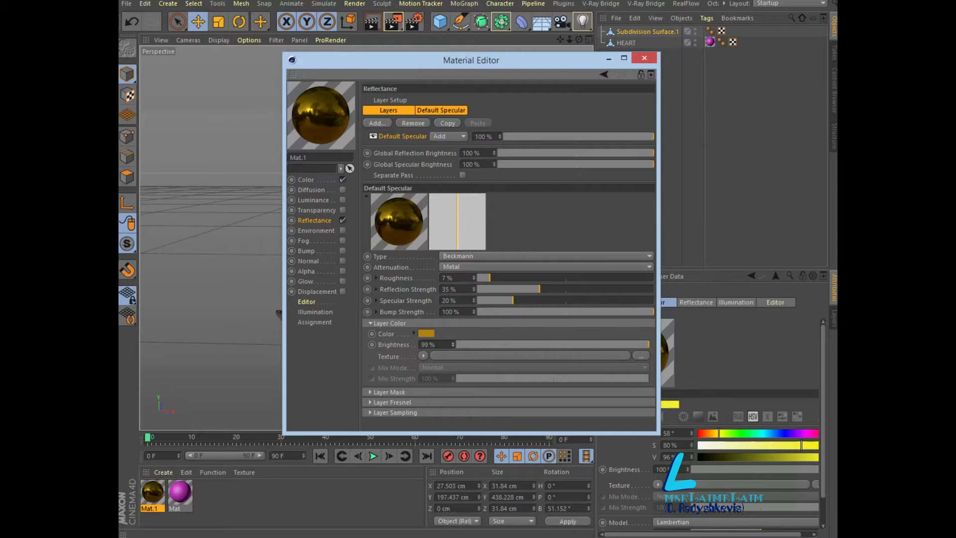
pyautogui.moveTo(649, 344); pyautogui.dragTo(565, 344)
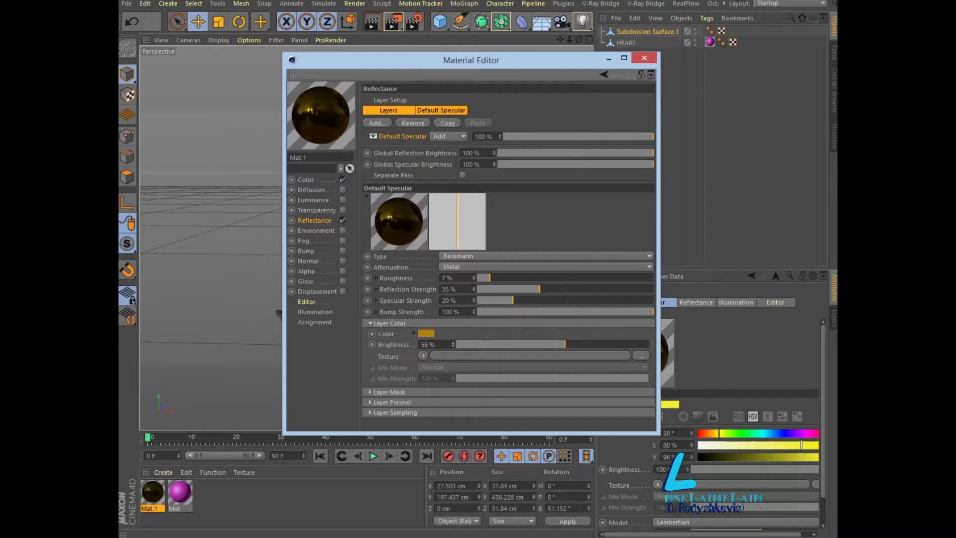
pyautogui.moveTo(565, 344); pyautogui.dragTo(649, 345)
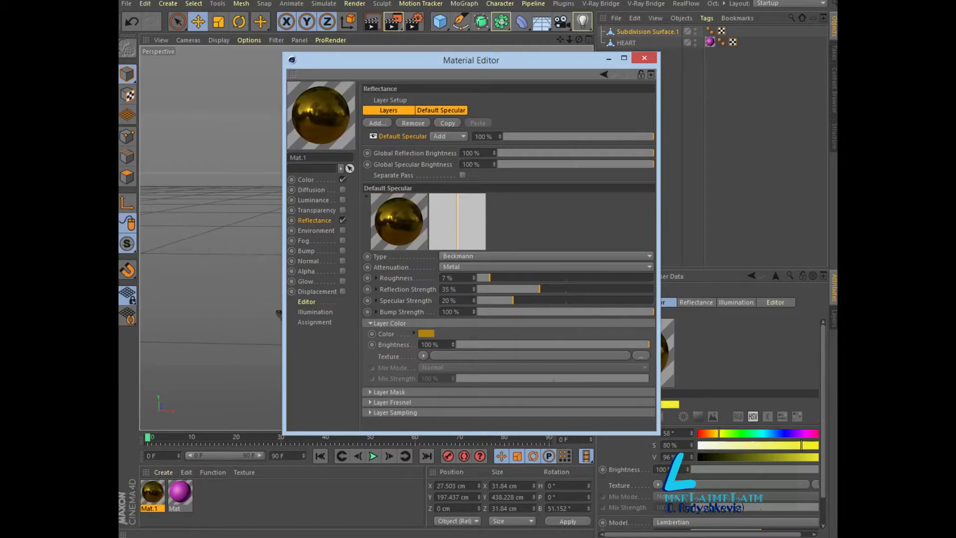
# - Adjust the global reflection and specular brightness, leaving specular at 28%
pyautogui.click(607, 153)
pyautogui.moveTo(607, 153); pyautogui.dragTo(653, 152)
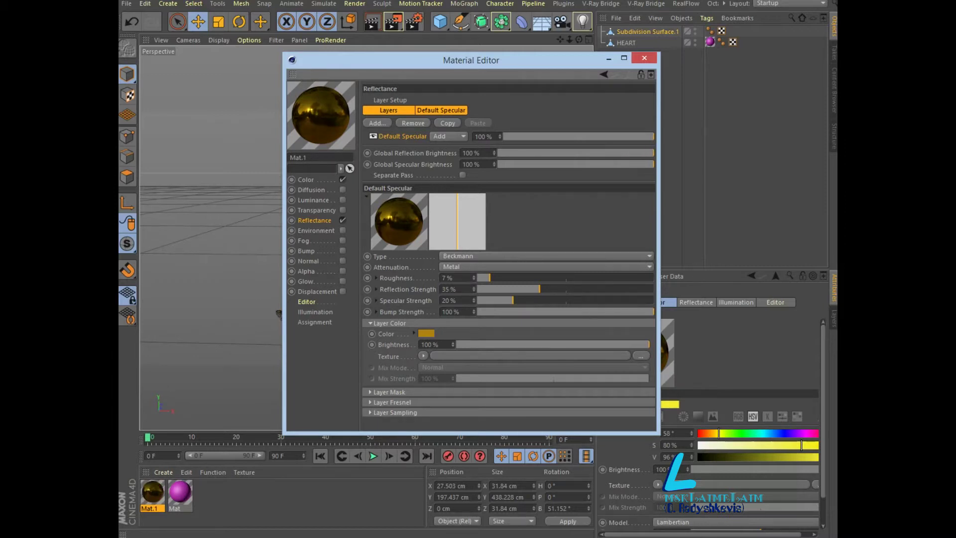
pyautogui.moveTo(652, 164); pyautogui.dragTo(541, 164)
pyautogui.click(589, 136)
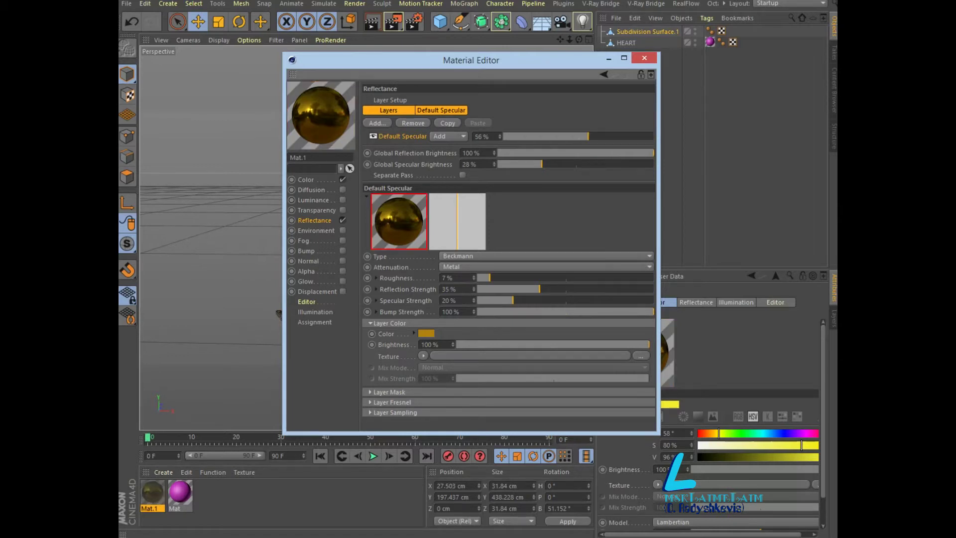
pyautogui.moveTo(588, 136); pyautogui.dragTo(654, 136)
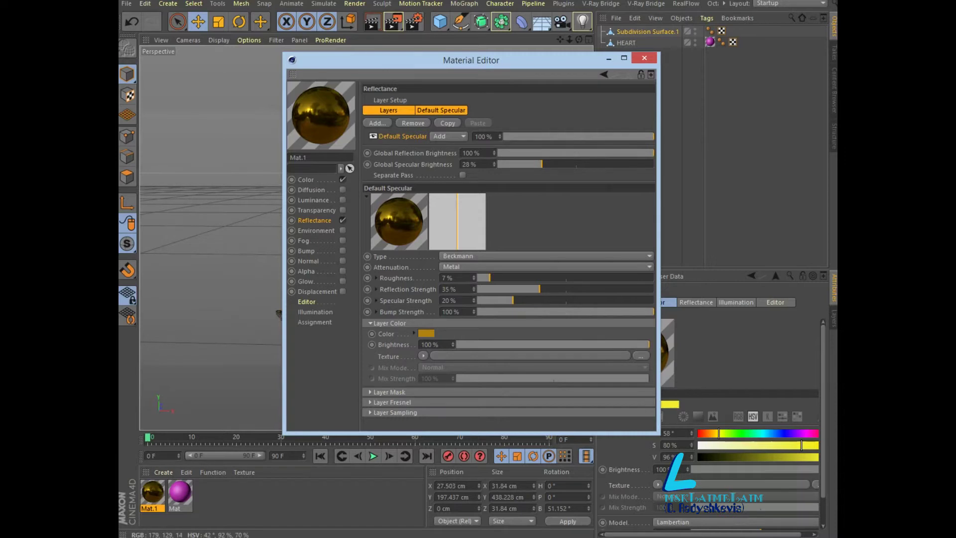
# - Brighten the gold layer colour to 97% value and close the Material Editor
pyautogui.click(426, 333)
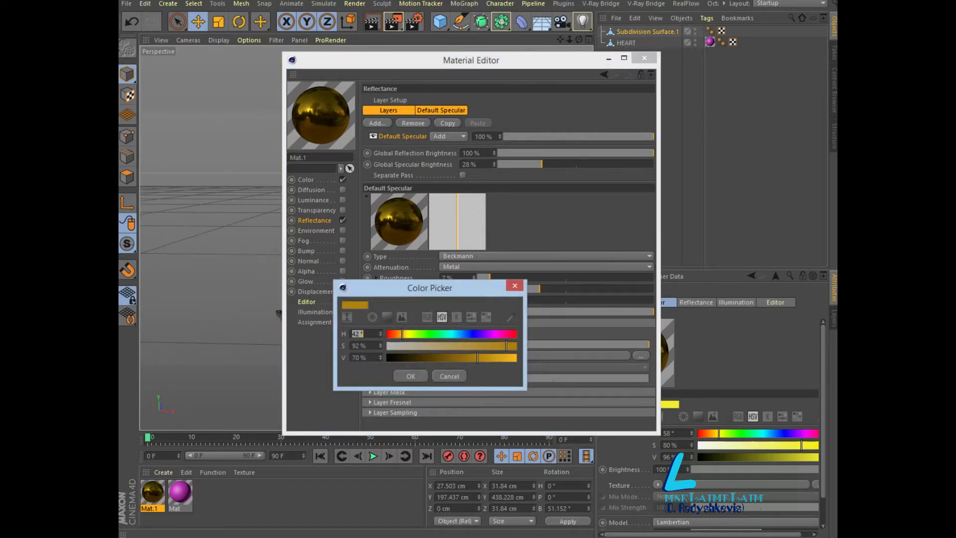
pyautogui.moveTo(477, 358); pyautogui.dragTo(514, 357)
pyautogui.click(411, 377)
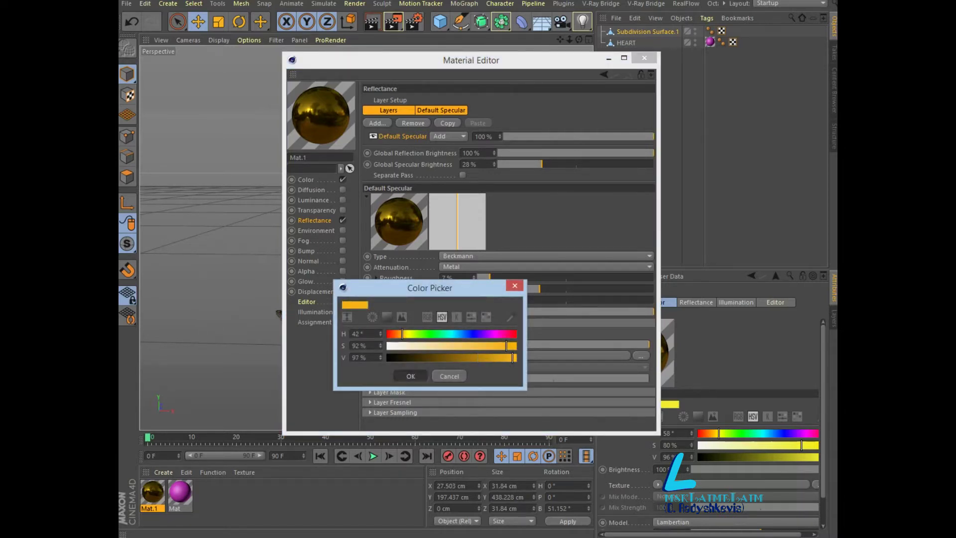
pyautogui.click(644, 57)
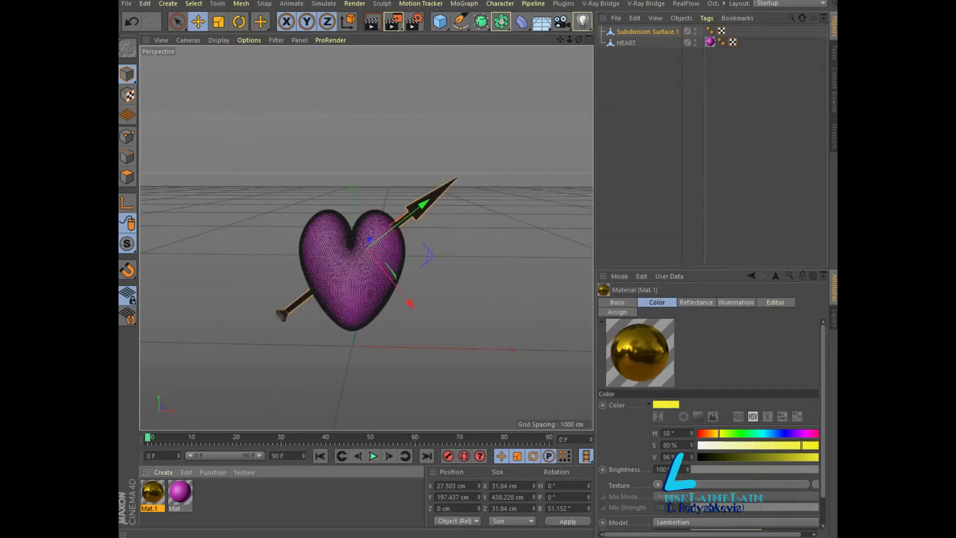
# - Apply Mat.1 to the arrow and add a light raised high above the heart
pyautogui.moveTo(153, 492); pyautogui.dragTo(648, 32)
pyautogui.click(372, 22)
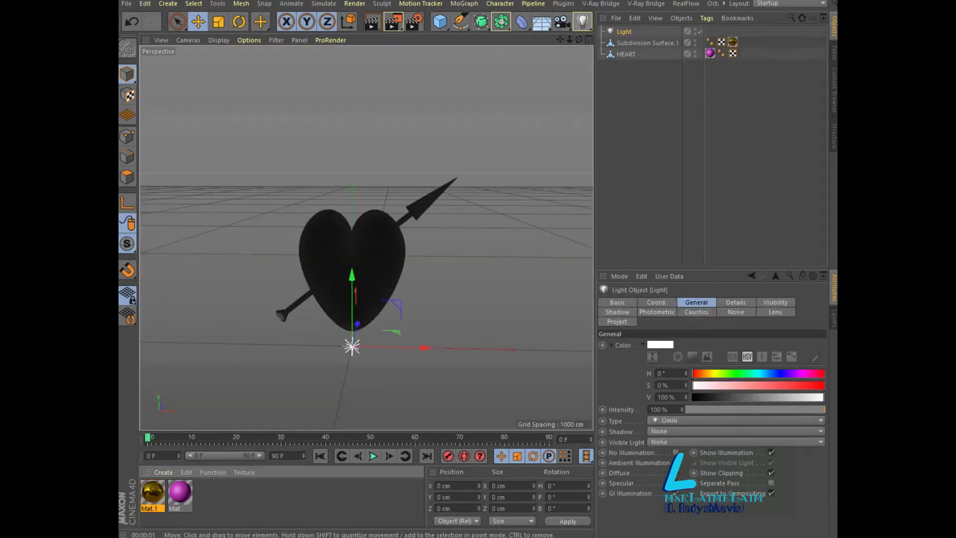
pyautogui.click(583, 21)
pyautogui.moveTo(352, 275); pyautogui.dragTo(351, 49)
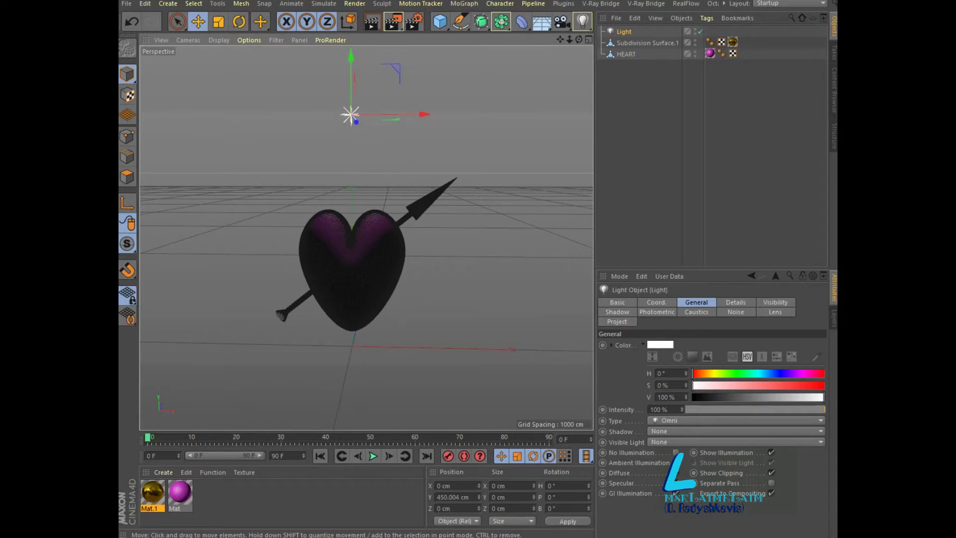
pyautogui.click(372, 21)
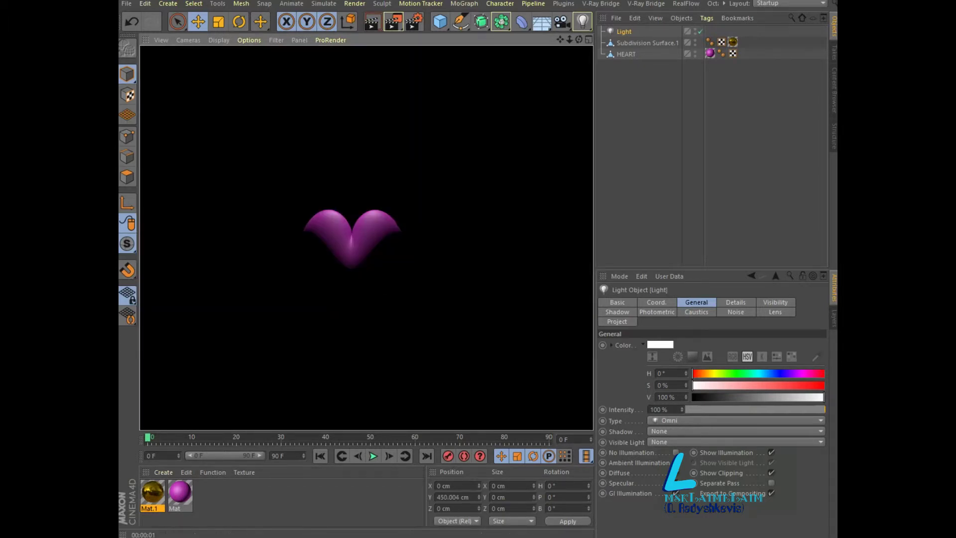
# - Add a second omni light, Light.1, at the upper right (X 420.388, Y 387.865 cm) and render
pyautogui.click(583, 21)
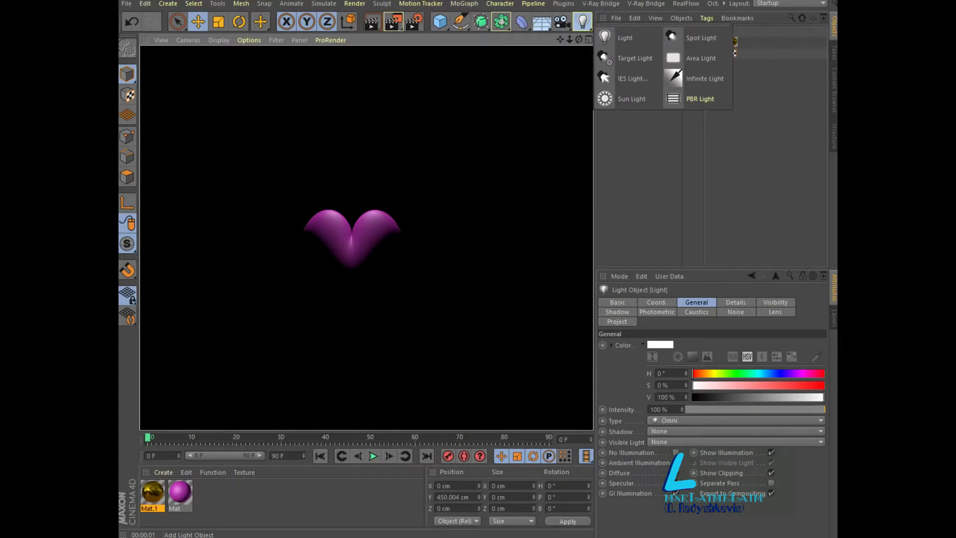
pyautogui.click(625, 38)
pyautogui.moveTo(422, 346); pyautogui.dragTo(593, 350)
pyautogui.moveTo(571, 284); pyautogui.dragTo(586, 72)
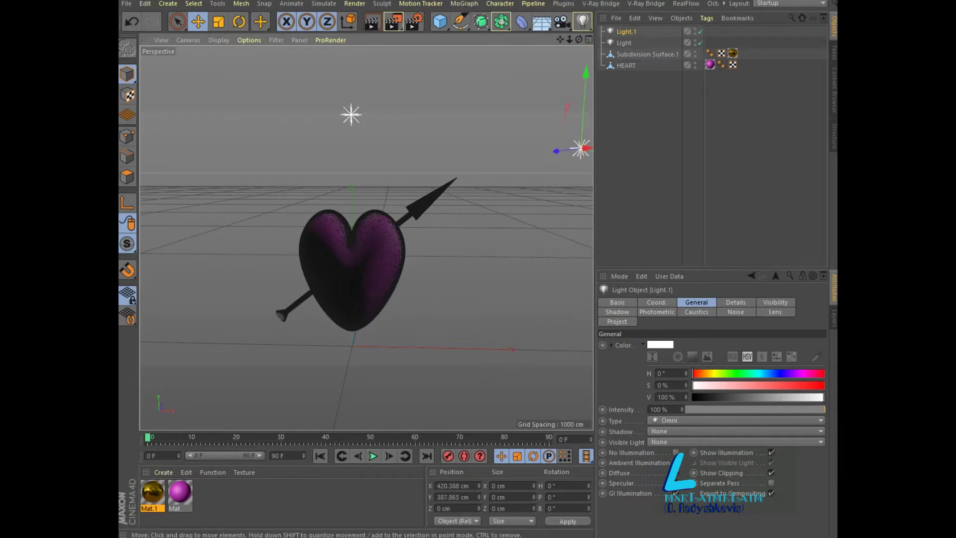
pyautogui.hotkey('ctrl', 'r')
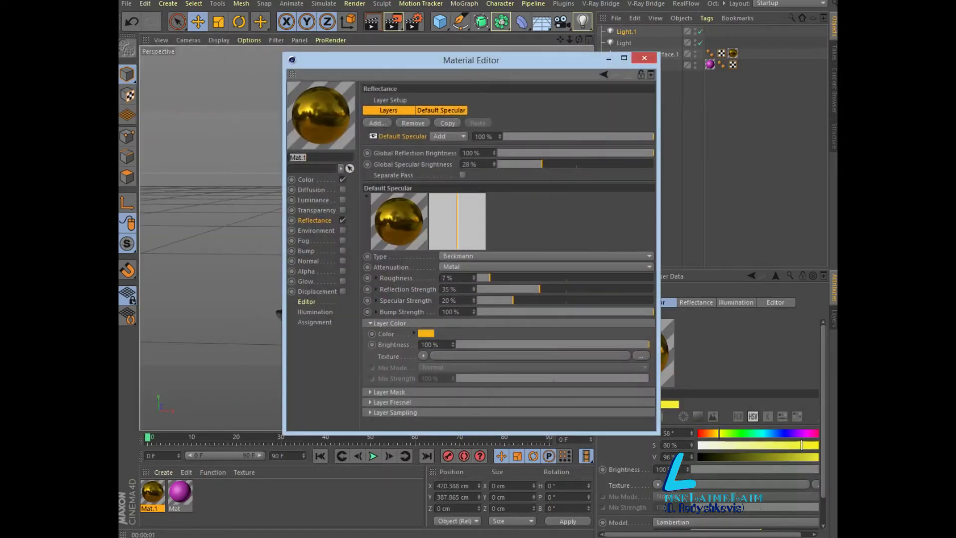
# - Enable Mat.1's Luminance channel with a yellowish colour and render a preview
pyautogui.click(343, 200)
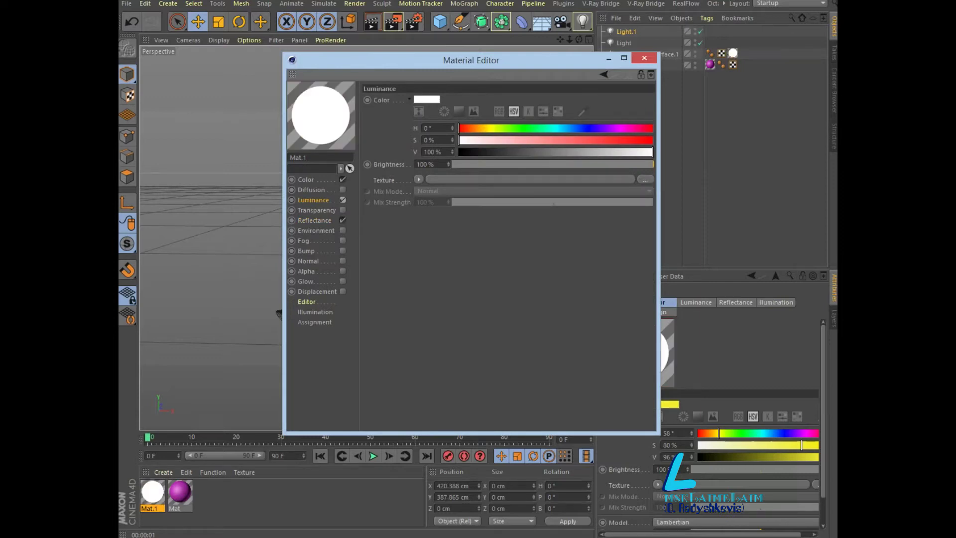
pyautogui.click(528, 140)
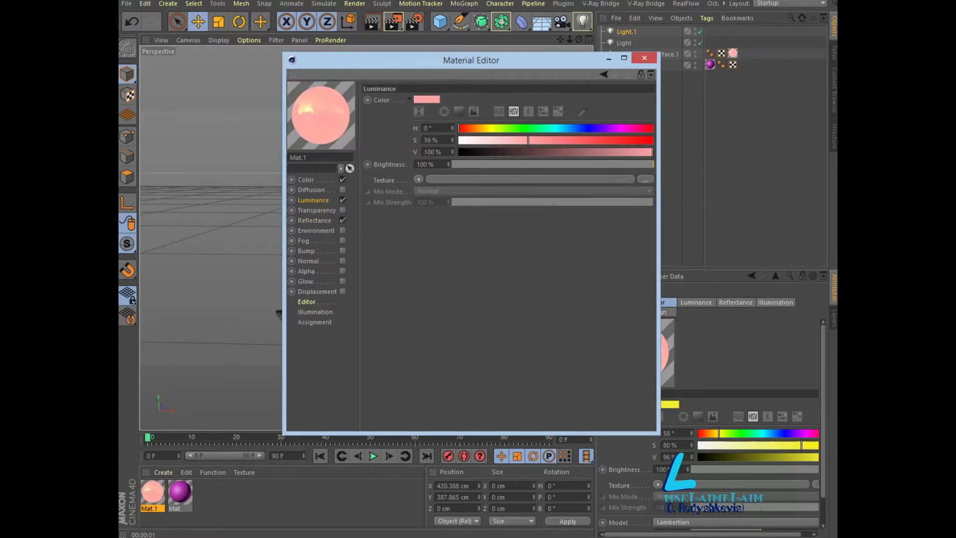
pyautogui.click(486, 128)
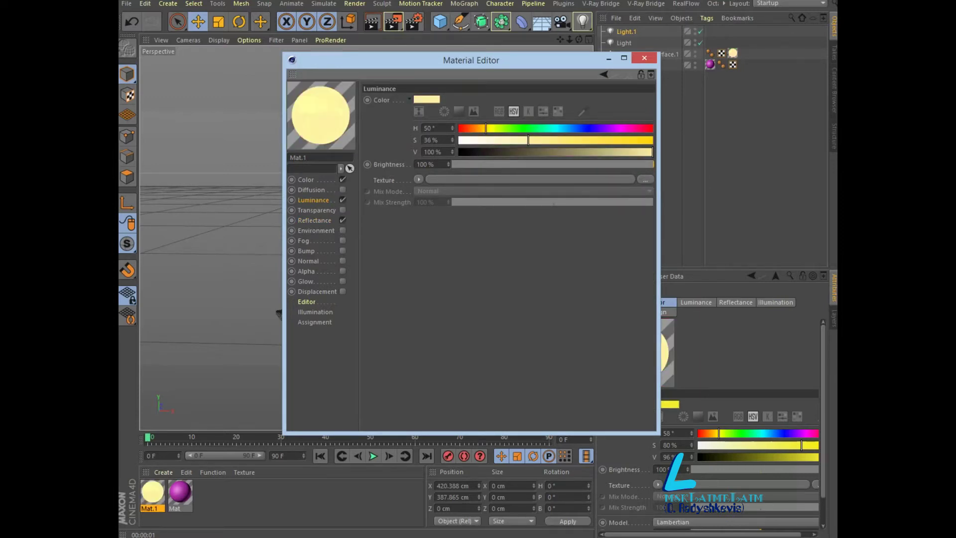
pyautogui.moveTo(485, 128); pyautogui.dragTo(494, 128)
pyautogui.click(571, 152)
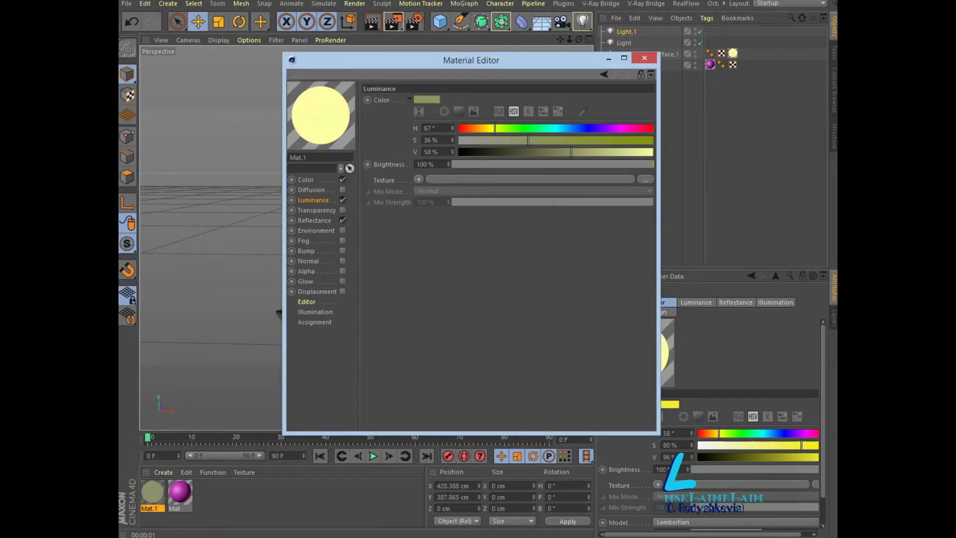
pyautogui.moveTo(572, 152); pyautogui.dragTo(585, 152)
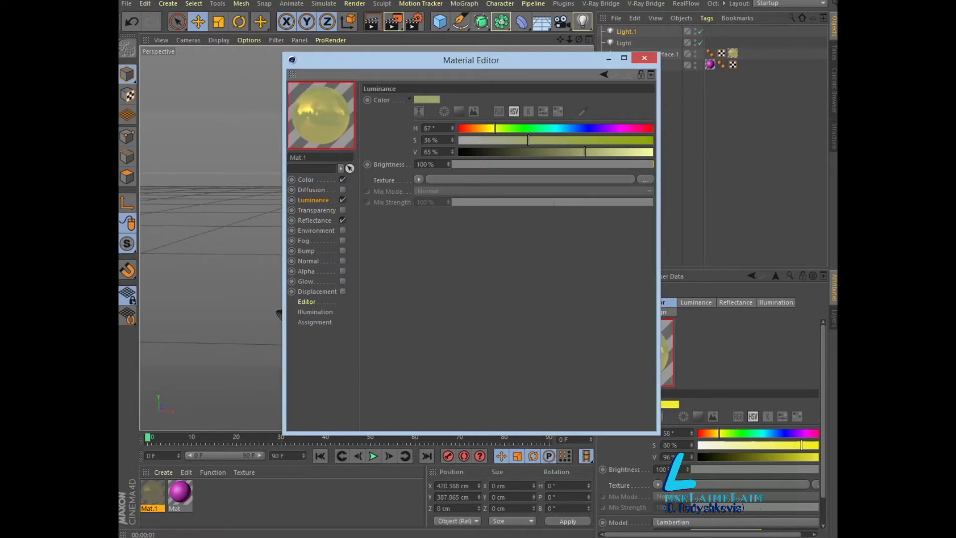
pyautogui.click(645, 58)
pyautogui.click(371, 21)
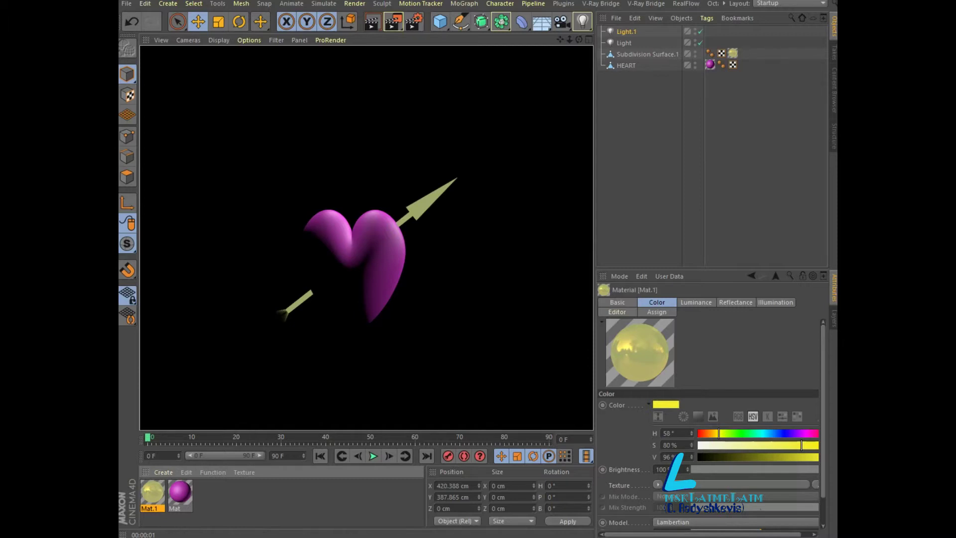
# - Turn off Reflectance, make the luminance orange-yellow (H 39°, S 86%, V 94%), render, and add a third light
pyautogui.doubleClick(152, 492)
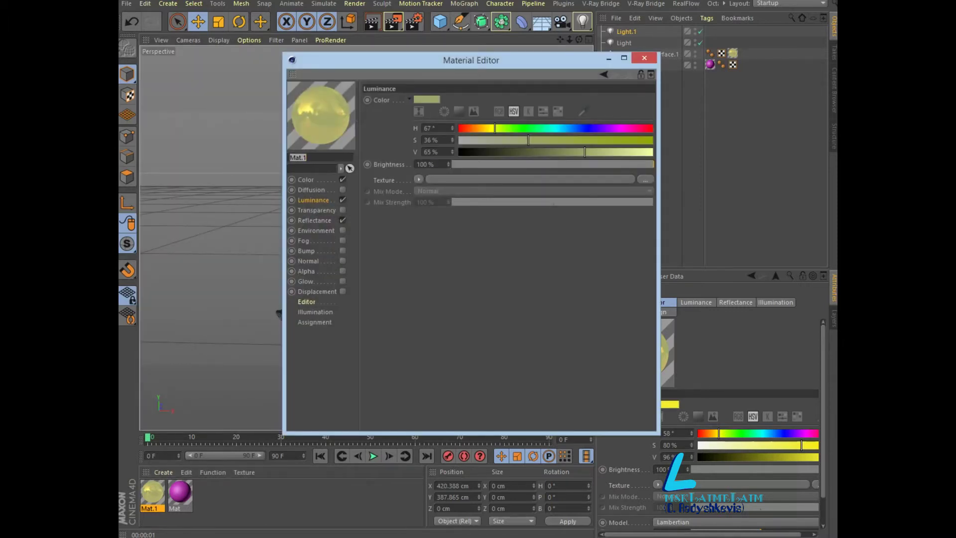
pyautogui.click(342, 220)
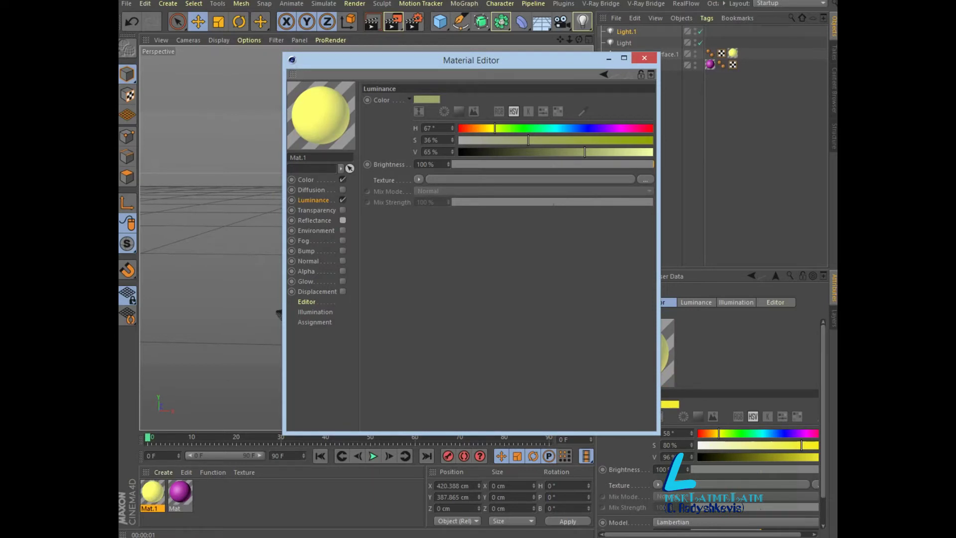
pyautogui.moveTo(495, 128)
pyautogui.mouseDown()
pyautogui.moveTo(479, 128)
pyautogui.moveTo(645, 140)
pyautogui.mouseUp()
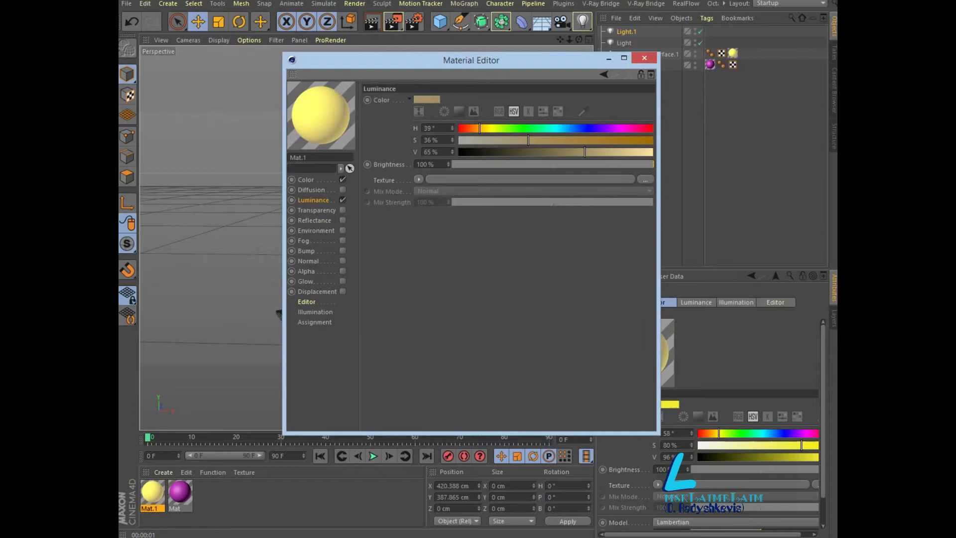
pyautogui.moveTo(585, 152); pyautogui.dragTo(641, 152)
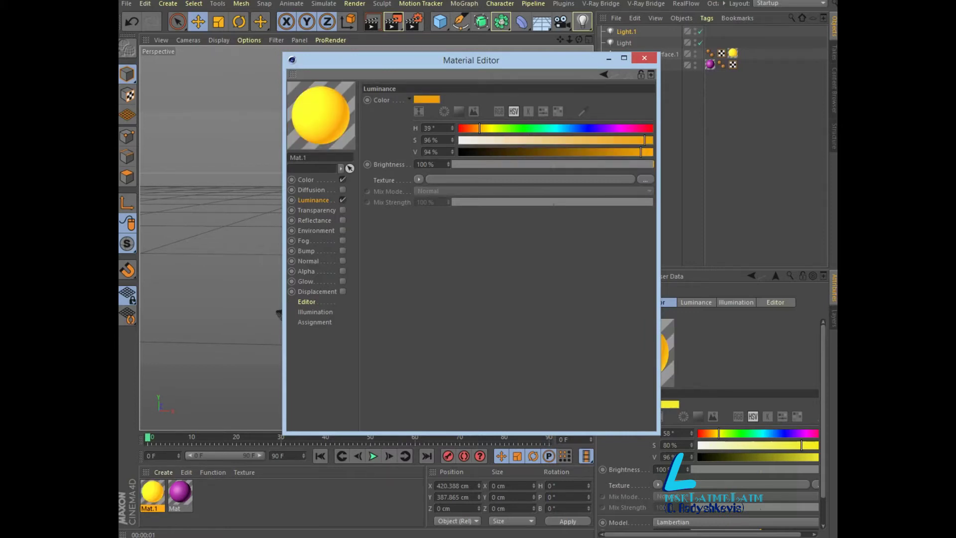
pyautogui.click(644, 57)
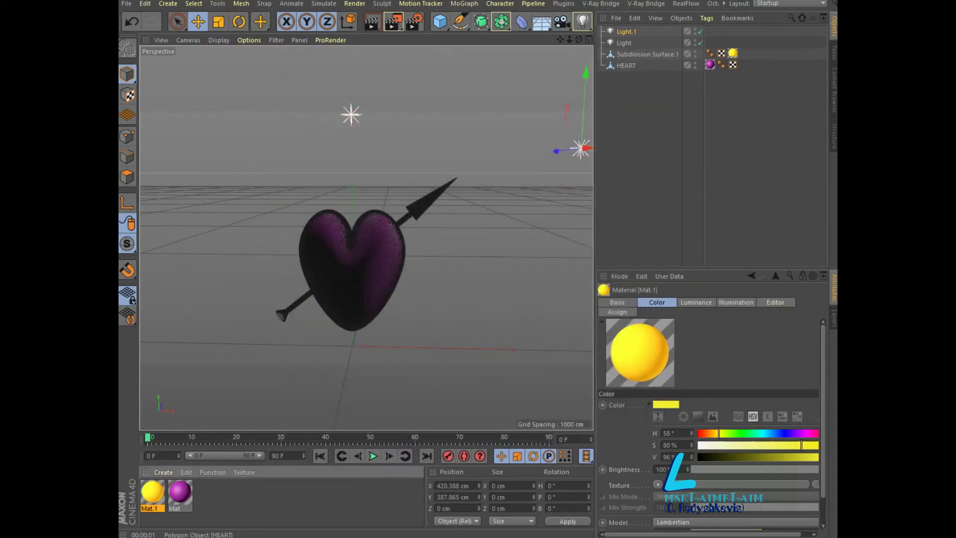
pyautogui.hotkey('ctrl', 'r')
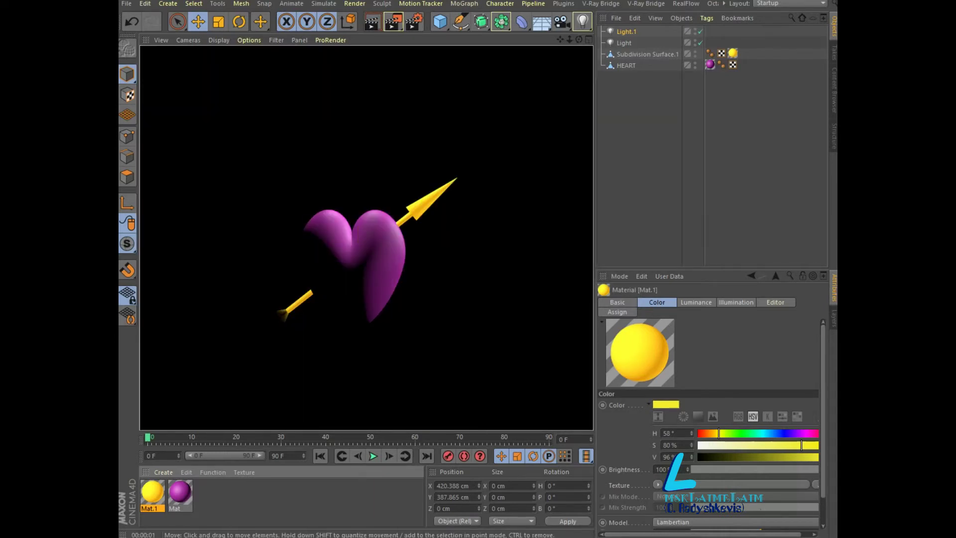
pyautogui.click(582, 22)
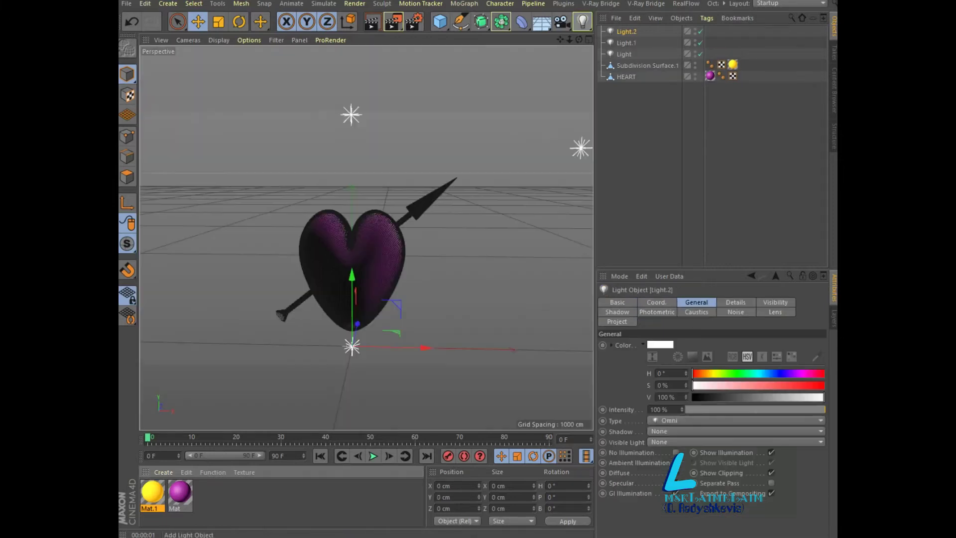
# - Move the new light to the heart's left and put the HEART inside a new Voronoi Fracture
pyautogui.moveTo(394, 347); pyautogui.dragTo(190, 352)
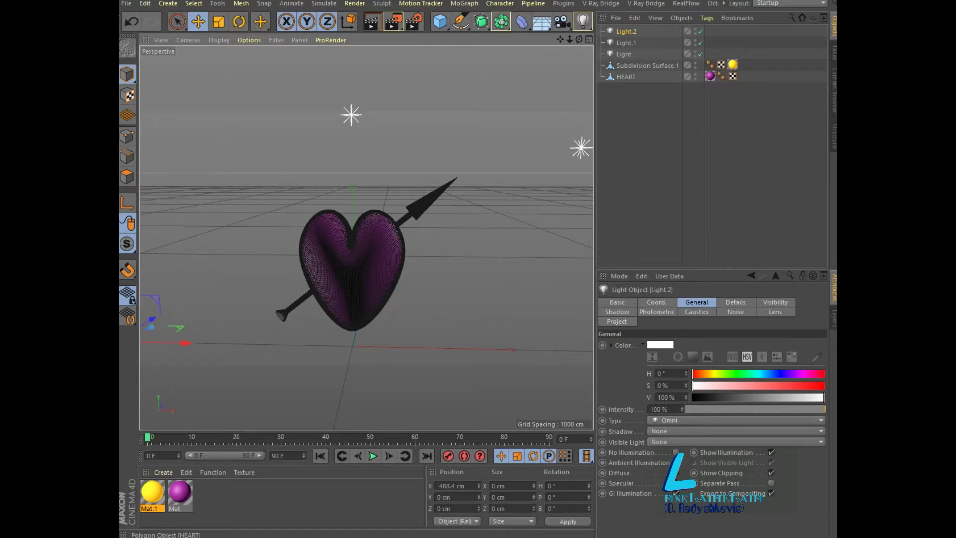
pyautogui.click(464, 3)
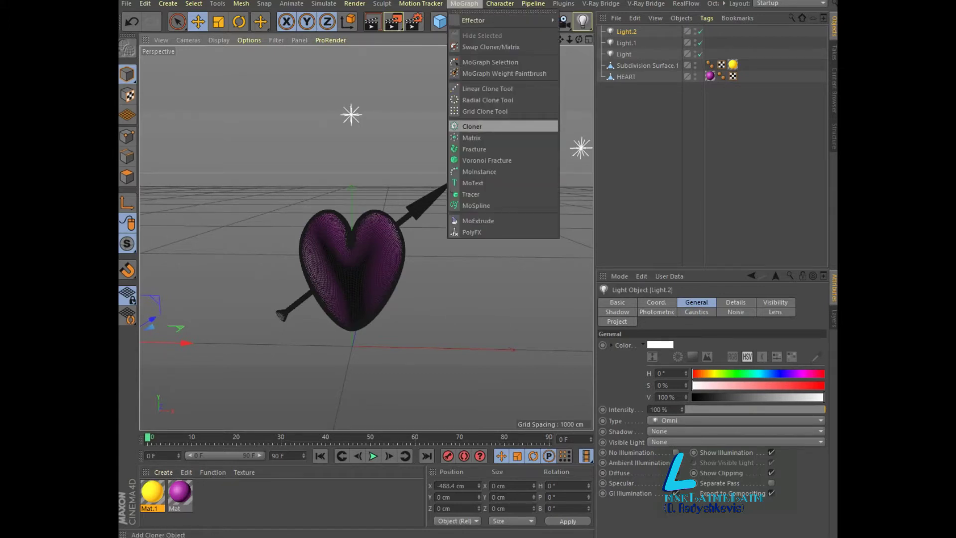
pyautogui.click(487, 160)
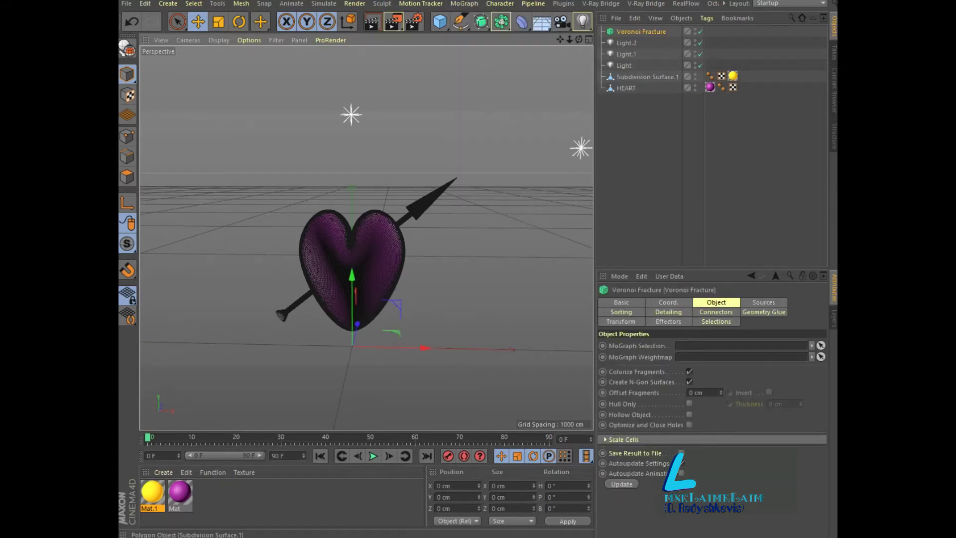
pyautogui.moveTo(626, 88); pyautogui.dragTo(642, 31)
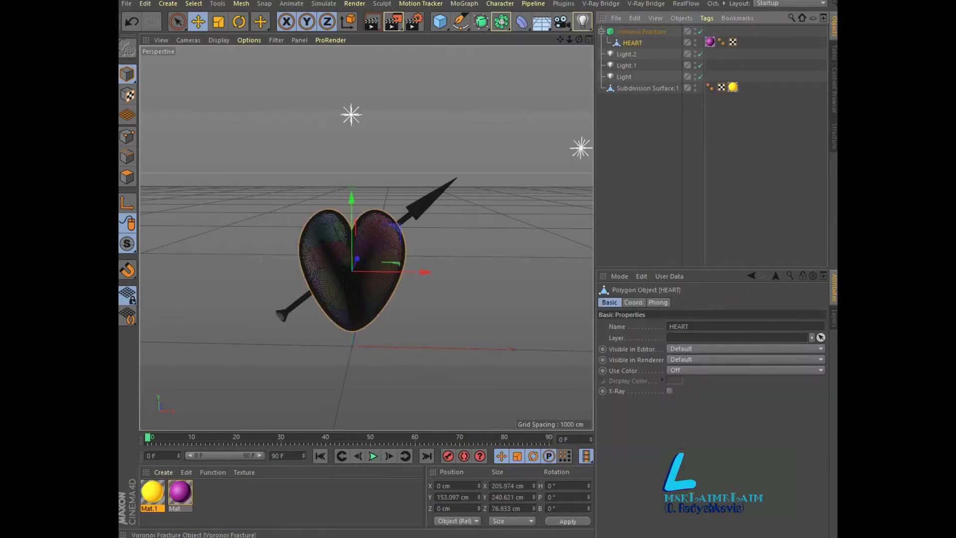
pyautogui.click(641, 32)
# - Turn off Colorize Fragments and open the fracture's point distribution source settings
pyautogui.scroll(3, 374, 218)
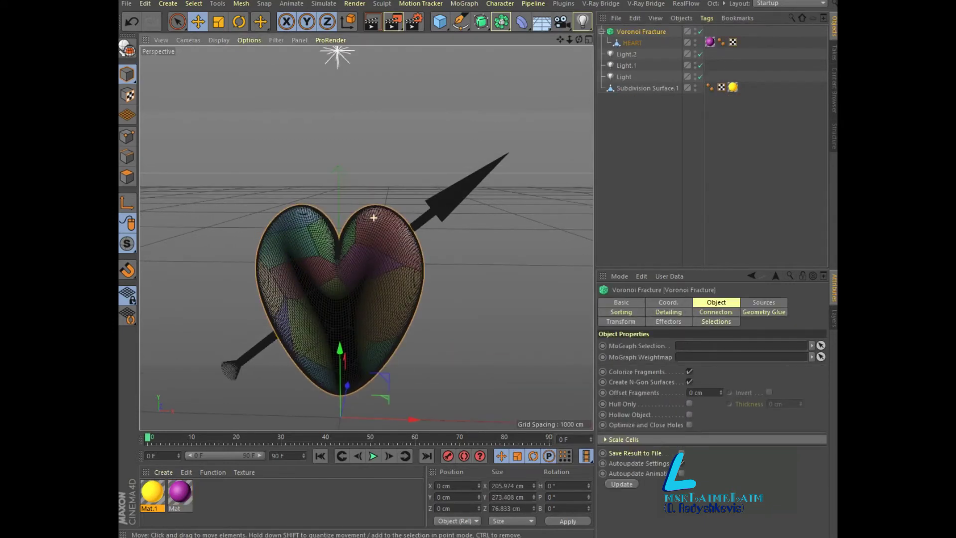
pyautogui.scroll(2, 374, 218)
pyautogui.keyDown('alt'); pyautogui.moveTo(374, 218); pyautogui.dragTo(367, 238); pyautogui.keyUp('alt')
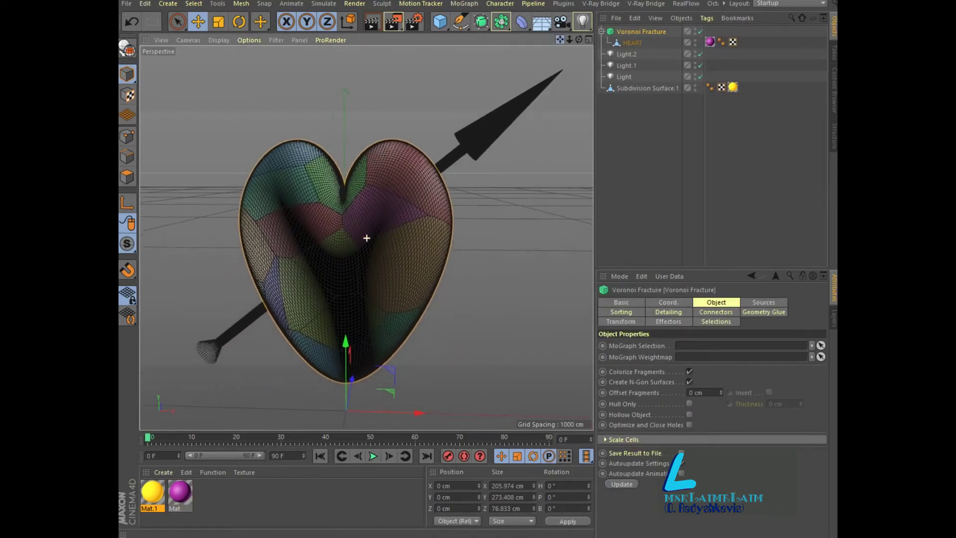
pyautogui.keyDown('alt'); pyautogui.moveTo(367, 238); pyautogui.dragTo(367, 237); pyautogui.keyUp('alt')
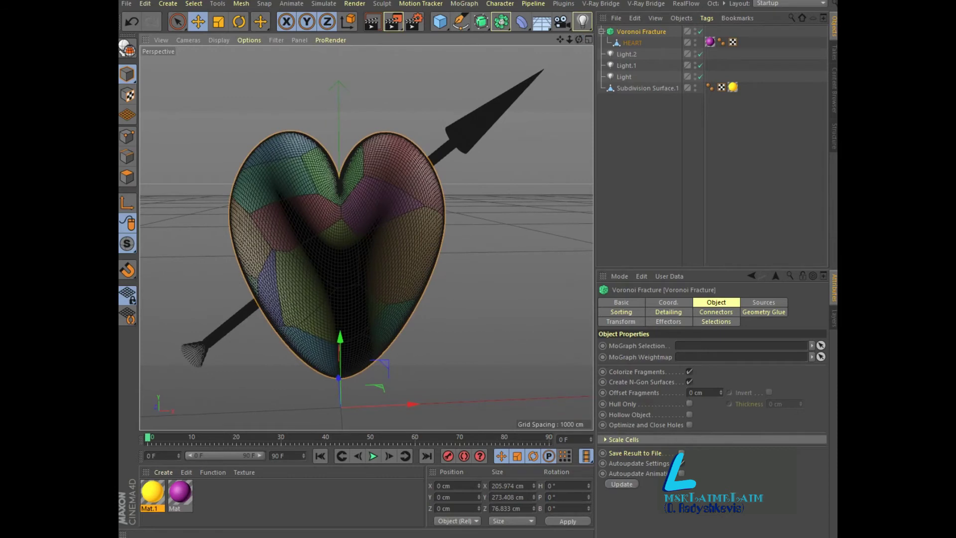
pyautogui.click(690, 372)
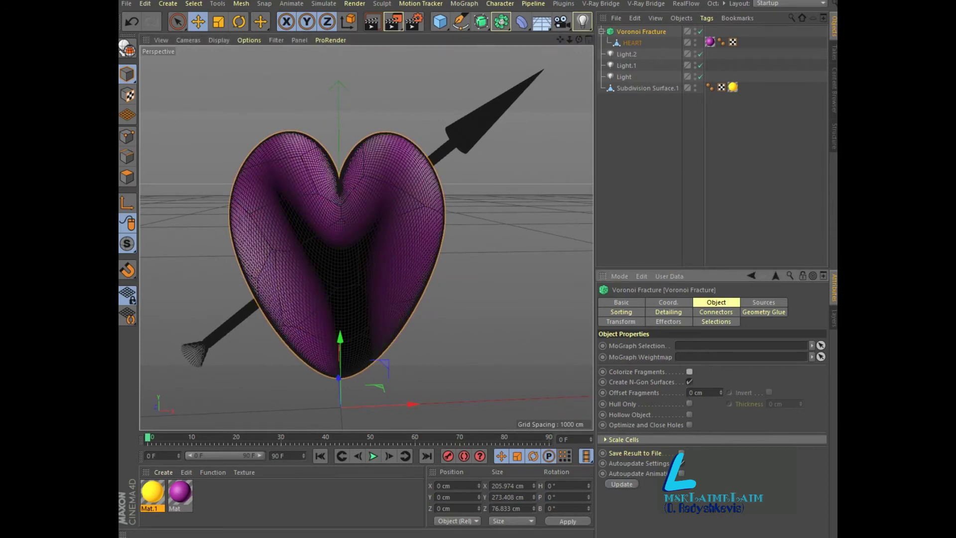
pyautogui.click(764, 302)
pyautogui.click(688, 375)
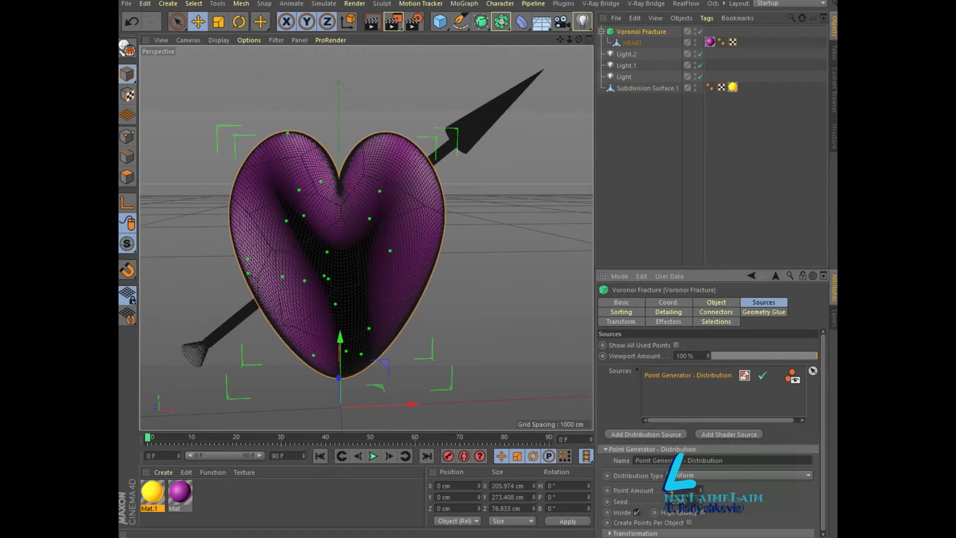
# - Apply a much higher distribution Point Amount, then select the arrow's Subdivision Surface.1
pyautogui.press('Return')
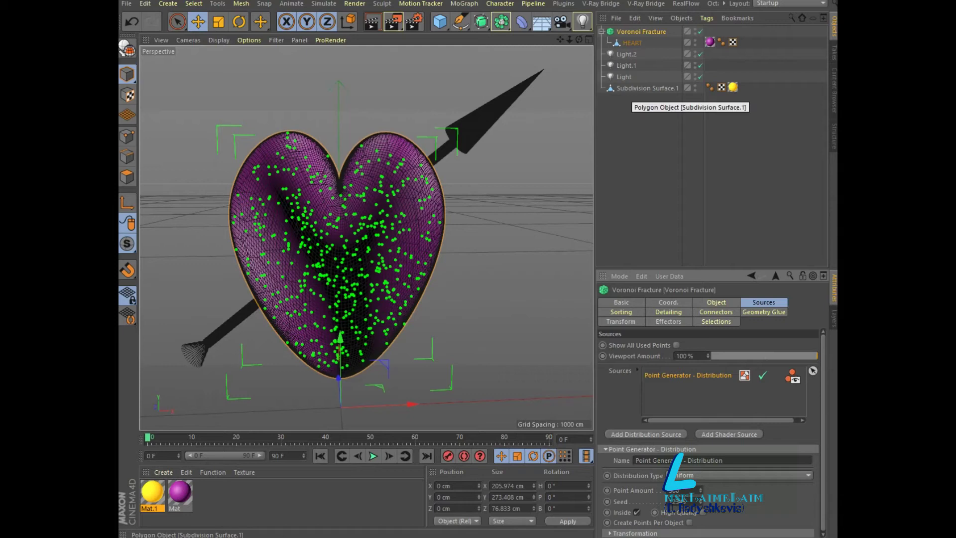
pyautogui.click(628, 88)
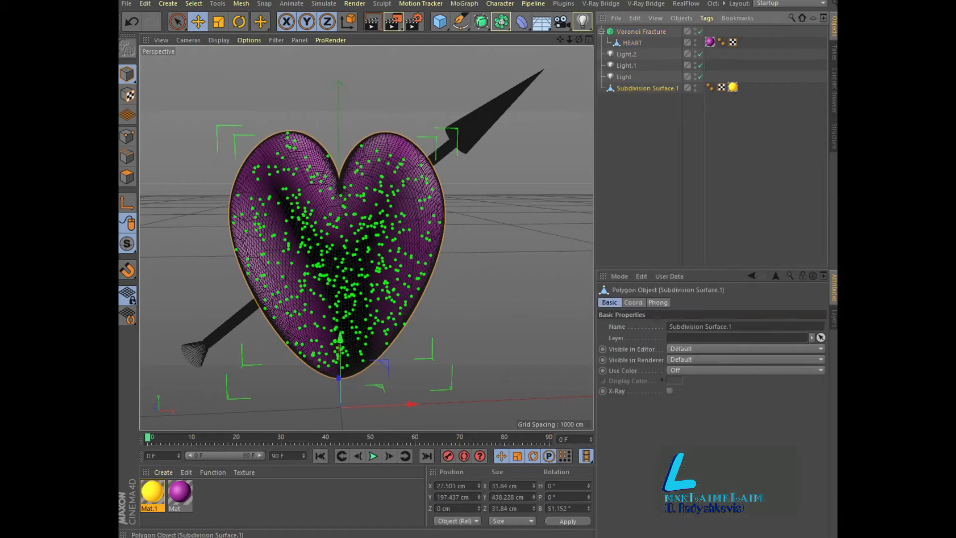
pyautogui.rightClick(629, 88)
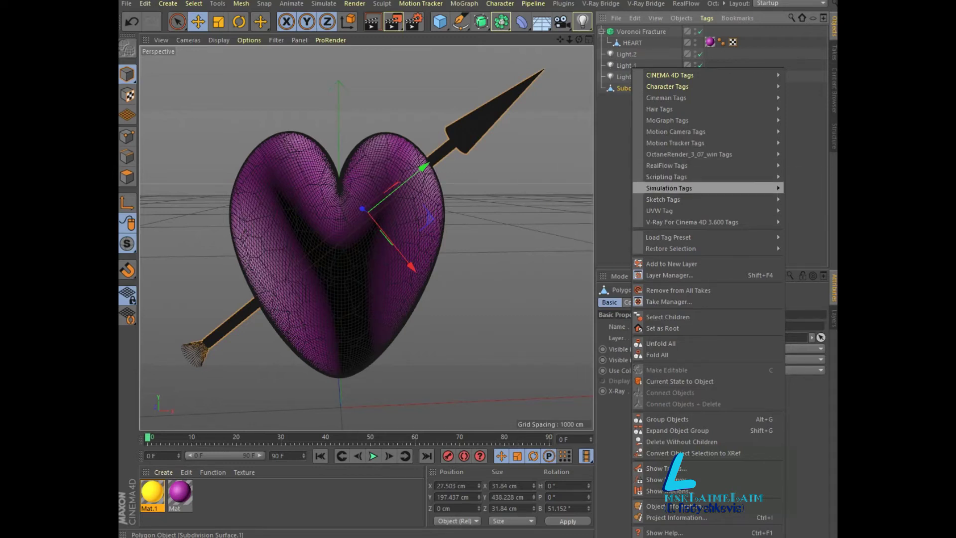
pyautogui.moveTo(670, 188)
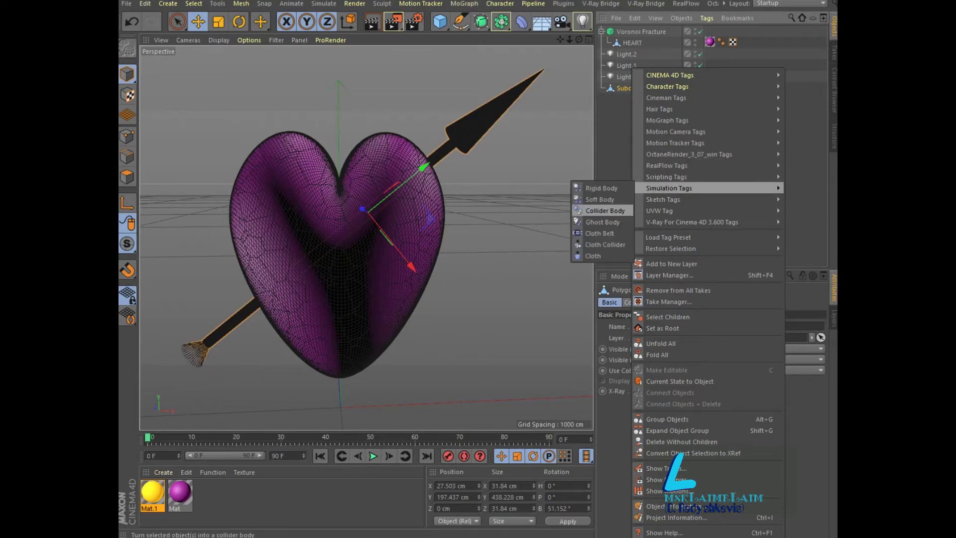
# - Make the arrow a Collider Body and the Voronoi Fracture a Rigid Body triggered On Collision
pyautogui.click(605, 211)
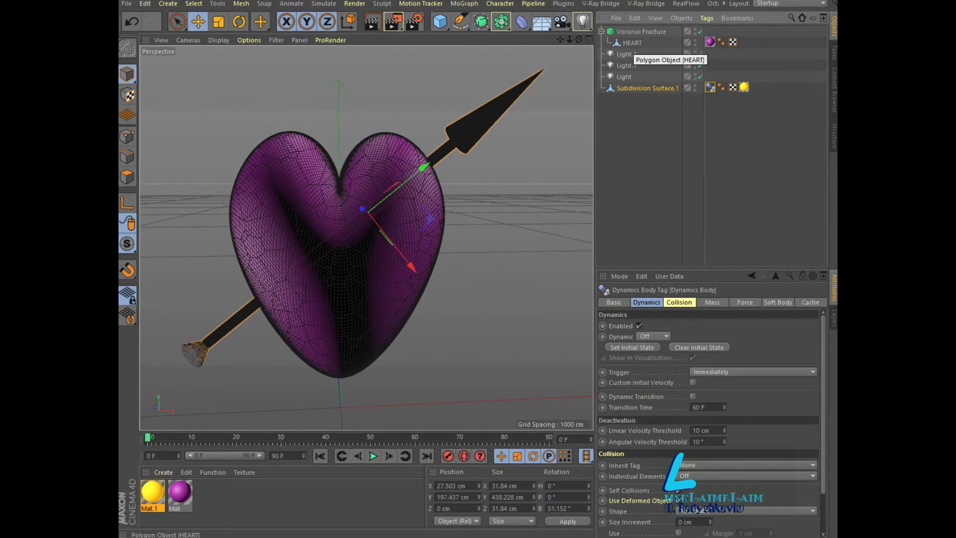
pyautogui.rightClick(633, 32)
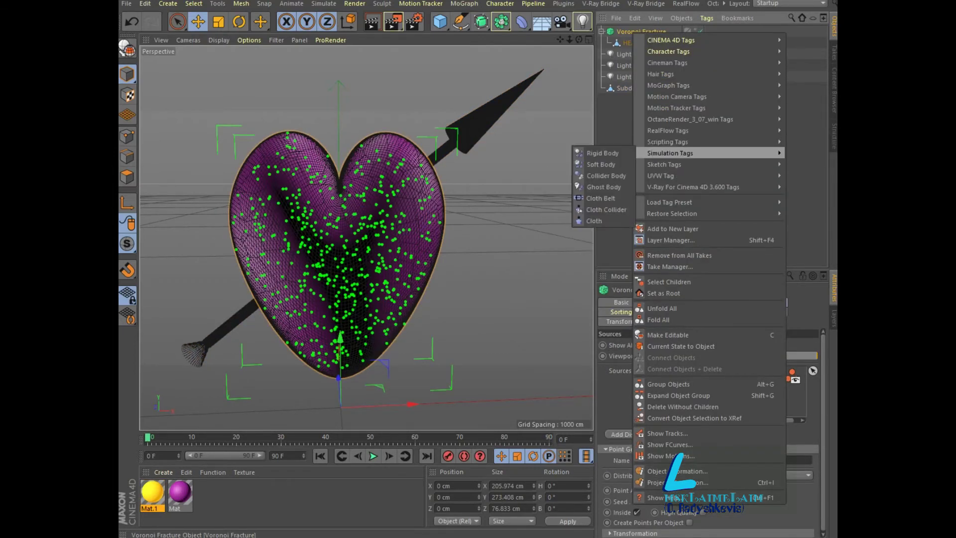
pyautogui.click(603, 152)
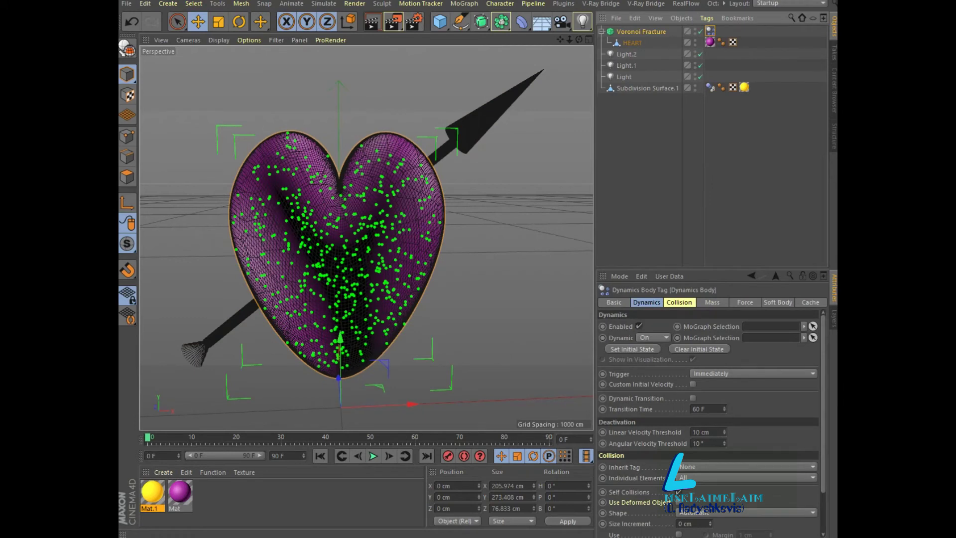
pyautogui.click(753, 373)
pyautogui.click(712, 408)
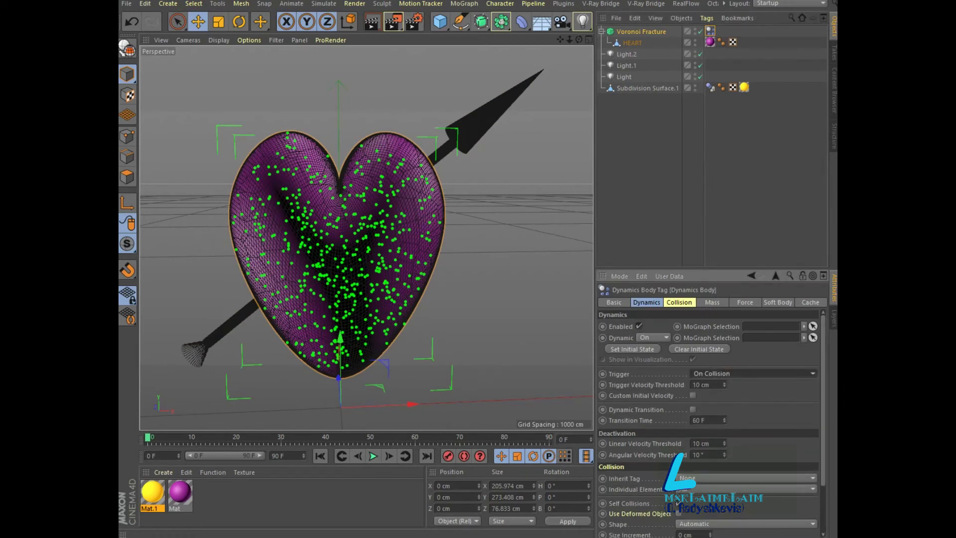
# - Play the simulation briefly to preview it, then reselect the arrow object
pyautogui.click(374, 457)
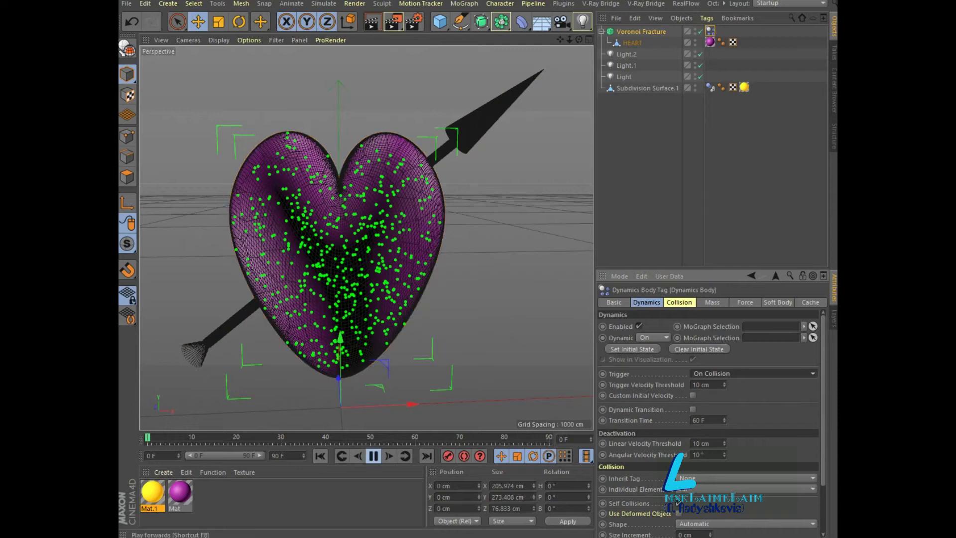
pyautogui.click(373, 457)
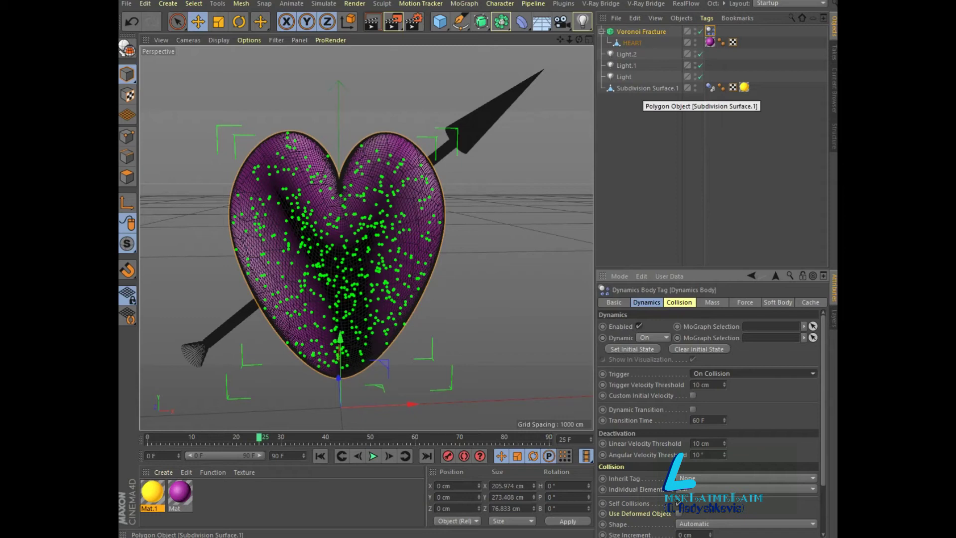
pyautogui.click(645, 88)
pyautogui.scroll(-3, 366, 237)
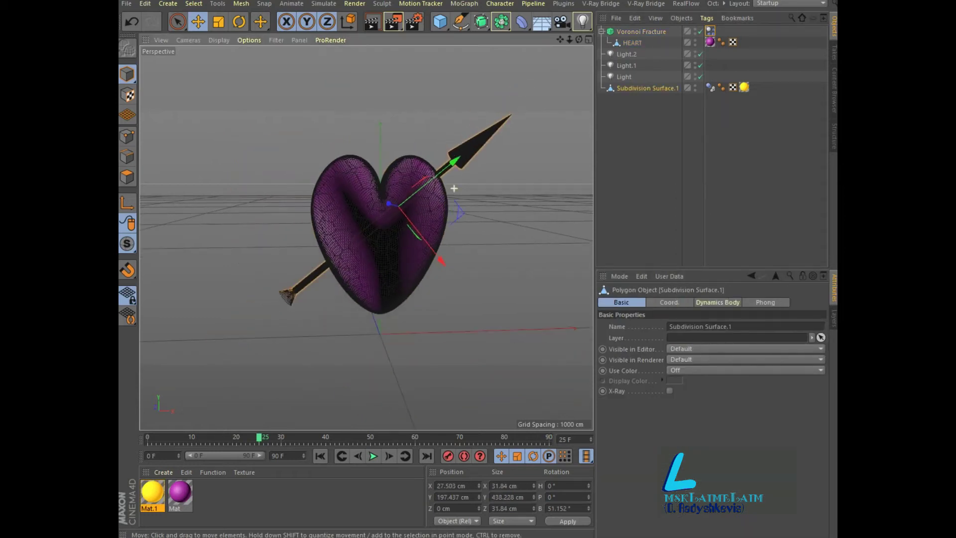
# - At frame 0, move the arrow to the lower left and keyframe its P.X and P.Y
pyautogui.scroll(-3, 366, 237)
pyautogui.click(321, 455)
pyautogui.moveTo(465, 160); pyautogui.dragTo(454, 170)
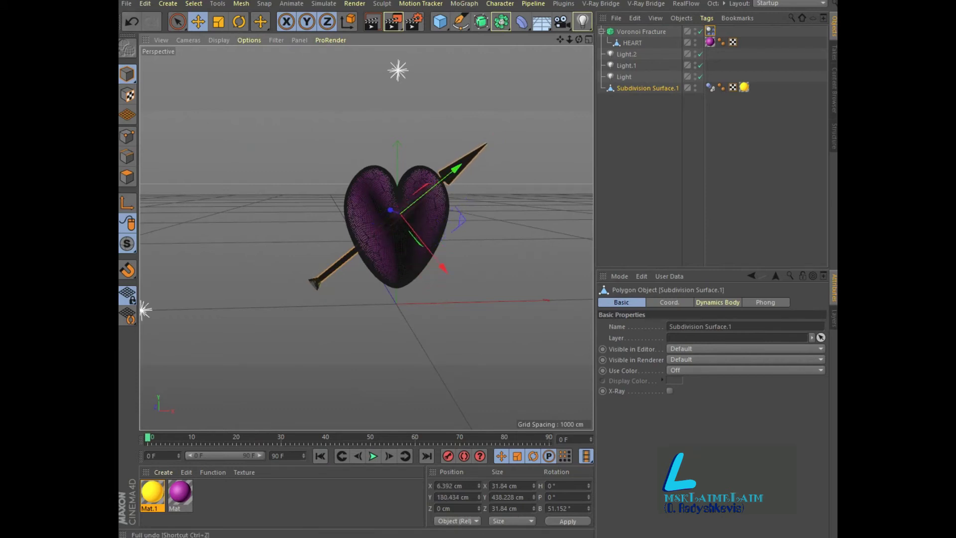
pyautogui.click(131, 21)
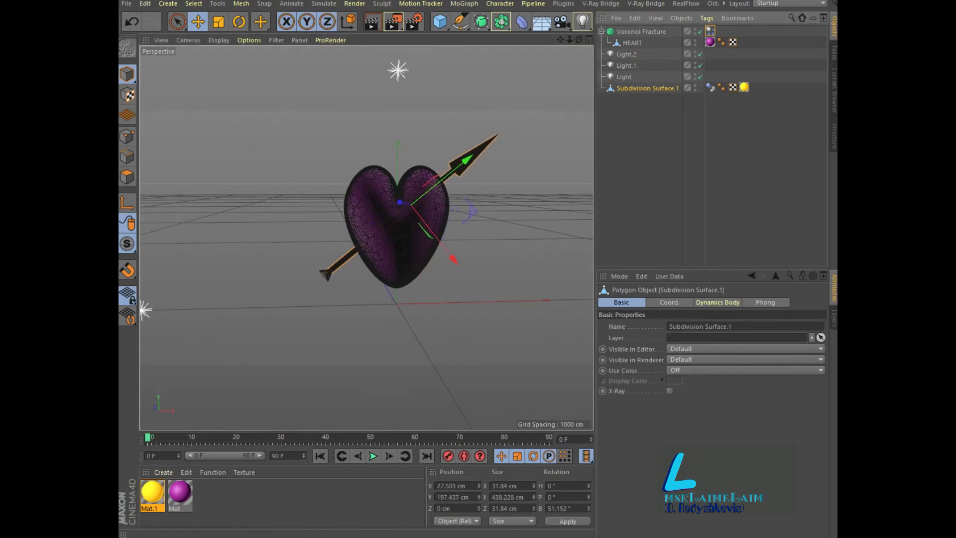
pyautogui.click(670, 302)
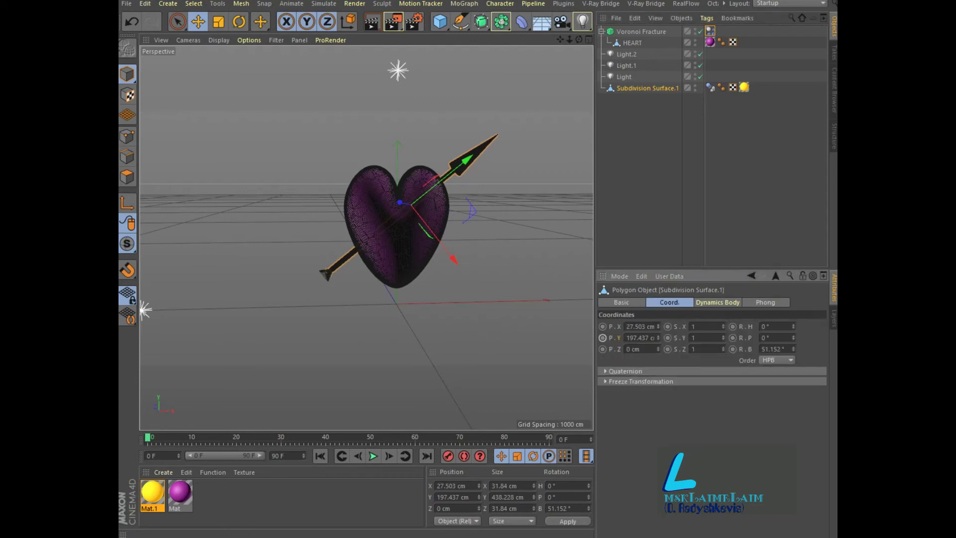
pyautogui.moveTo(452, 174); pyautogui.dragTo(321, 280)
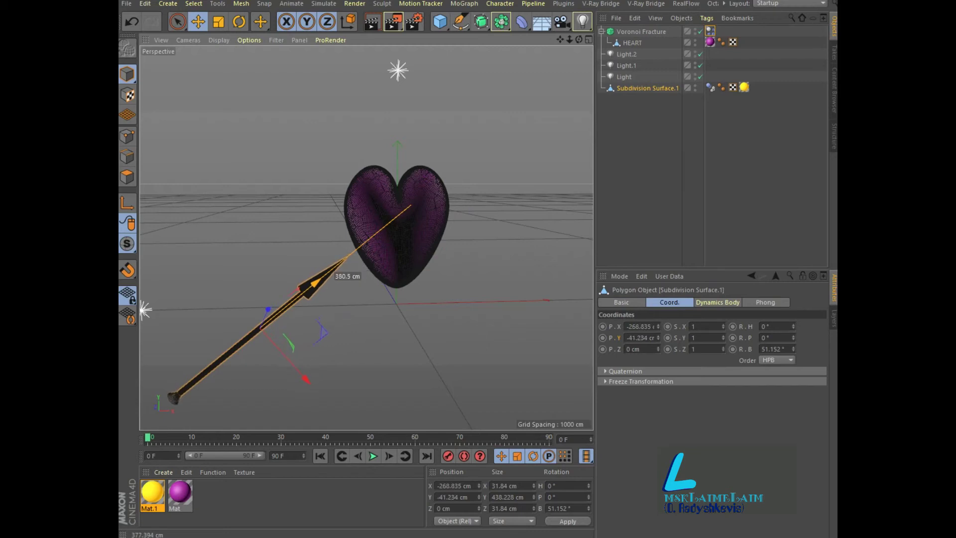
pyautogui.keyDown('ctrl'); pyautogui.click(603, 327); pyautogui.keyUp('ctrl')
pyautogui.keyDown('ctrl'); pyautogui.click(603, 337); pyautogui.keyUp('ctrl')
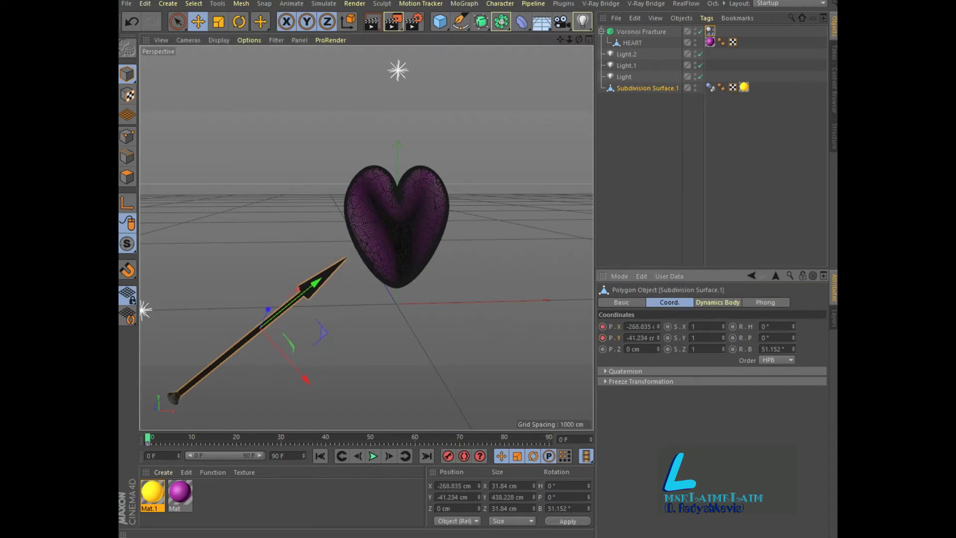
# - At frame 20, move the arrow into the heart, keyframe it and play the animation
pyautogui.moveTo(148, 440); pyautogui.dragTo(236, 439)
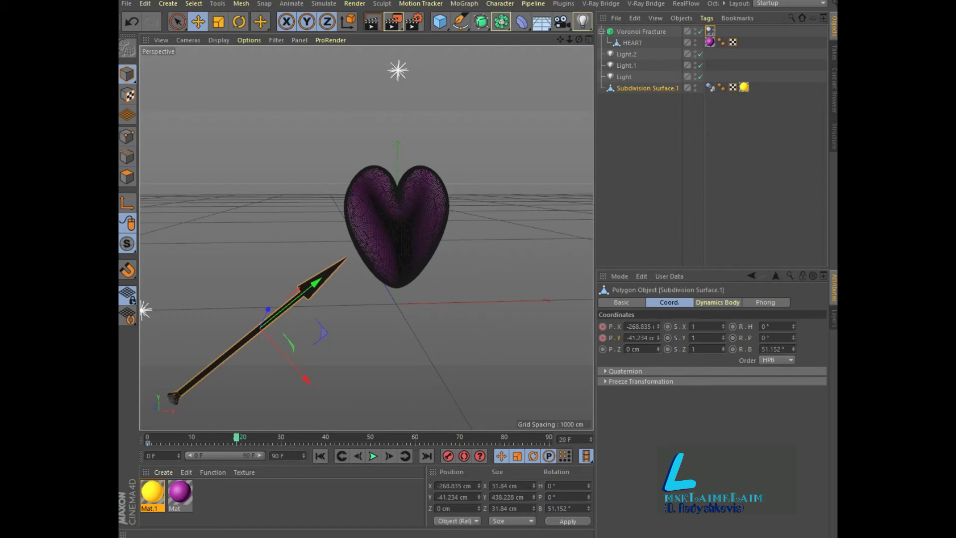
pyautogui.moveTo(216, 366); pyautogui.dragTo(313, 287)
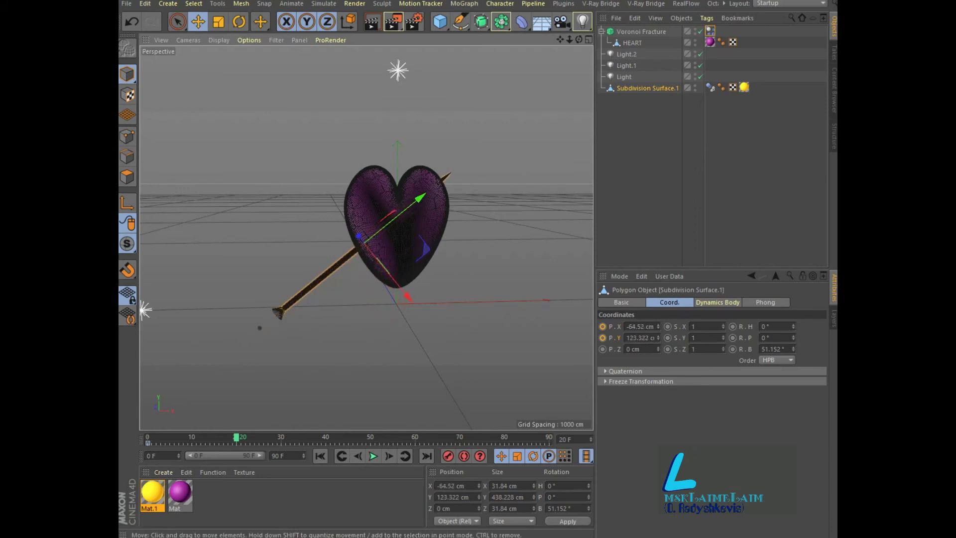
pyautogui.press('F9')
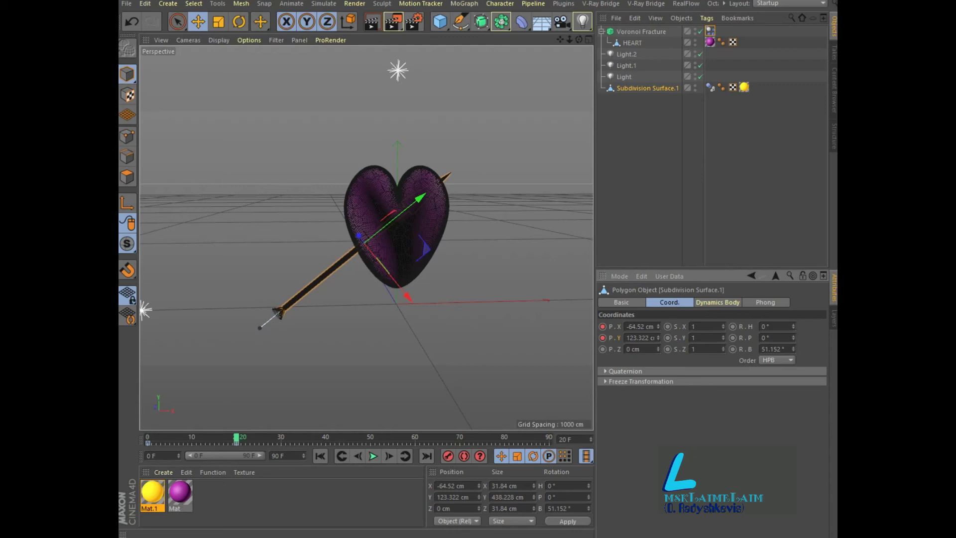
pyautogui.press('F8')
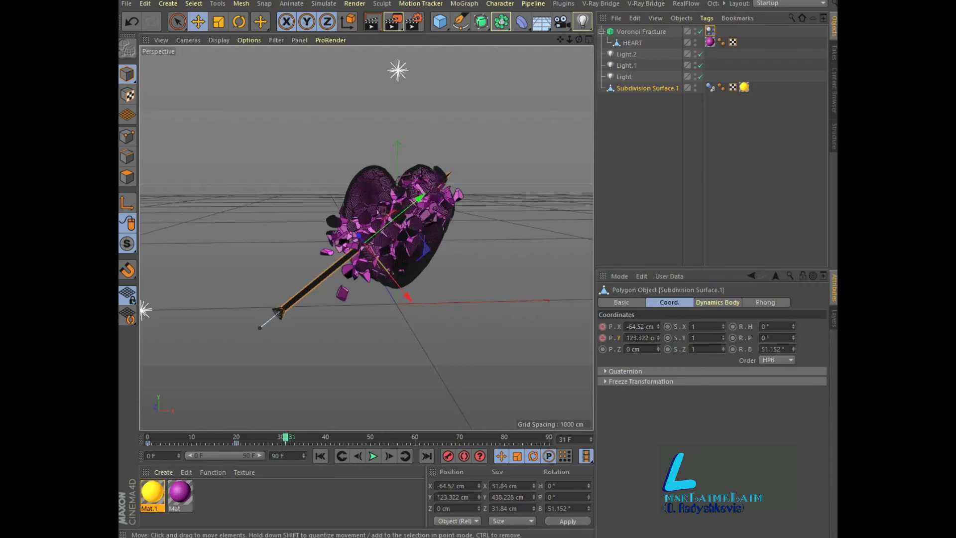
# - Keyframe the arrow at frame 31, then far to the upper right at frame 42
pyautogui.moveTo(361, 259); pyautogui.dragTo(406, 233)
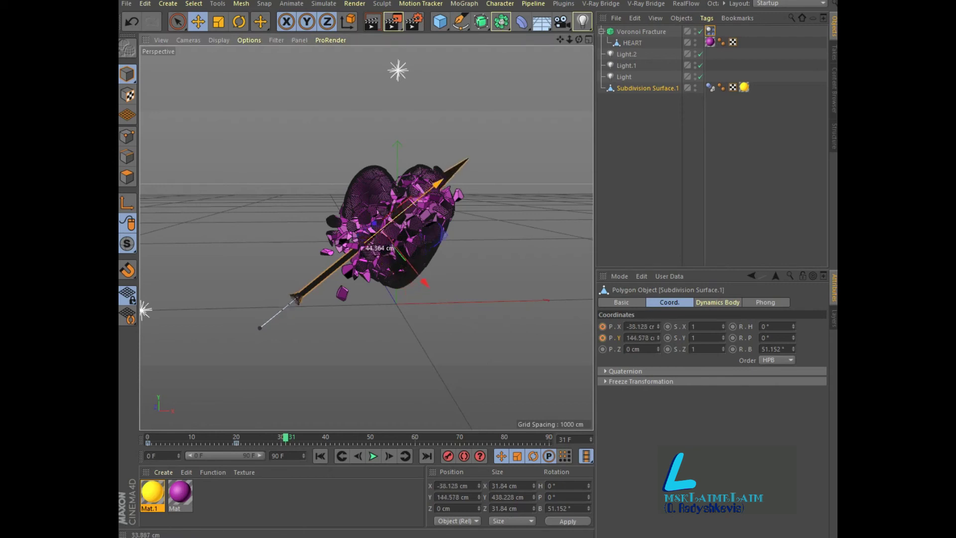
pyautogui.keyDown('ctrl'); pyautogui.click(602, 326); pyautogui.keyUp('ctrl')
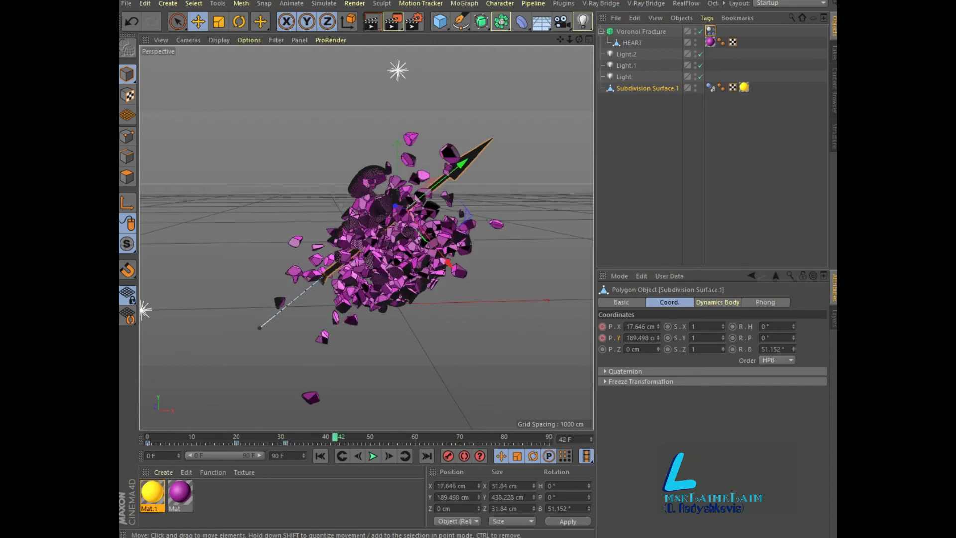
pyautogui.moveTo(408, 206); pyautogui.dragTo(538, 93)
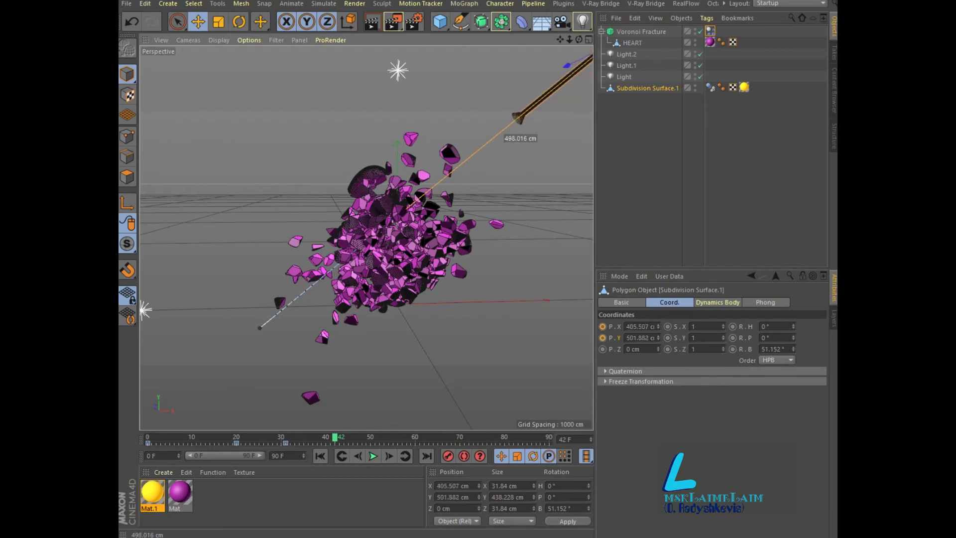
pyautogui.moveTo(586, 63); pyautogui.dragTo(584, 63)
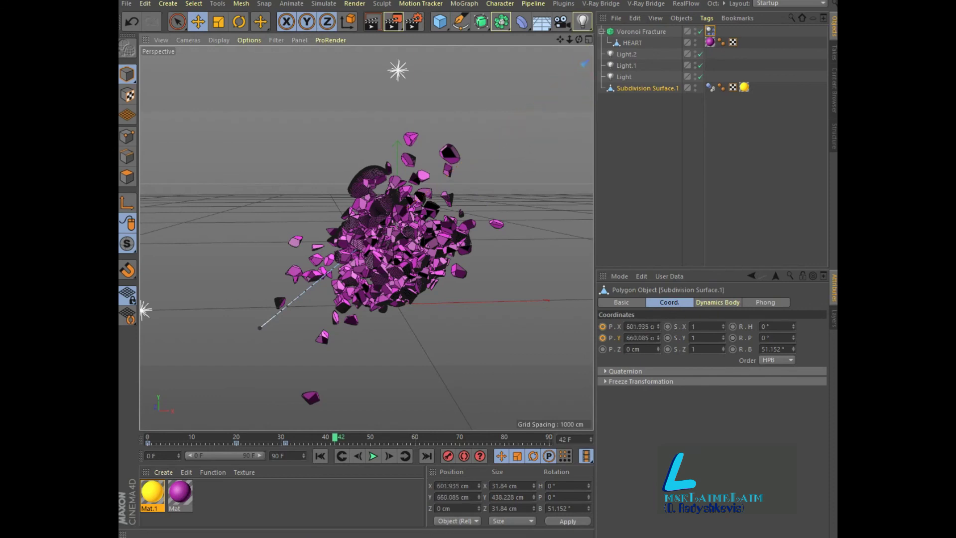
pyautogui.keyDown('ctrl'); pyautogui.click(602, 326); pyautogui.keyUp('ctrl')
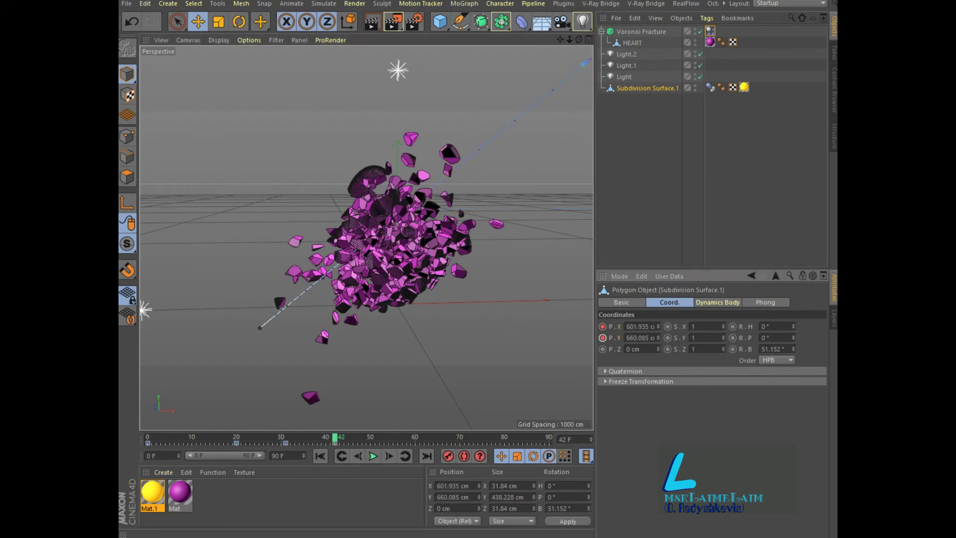
# - Play the animation from frame 0 and test-render a frame of the shattering heart
pyautogui.click(320, 456)
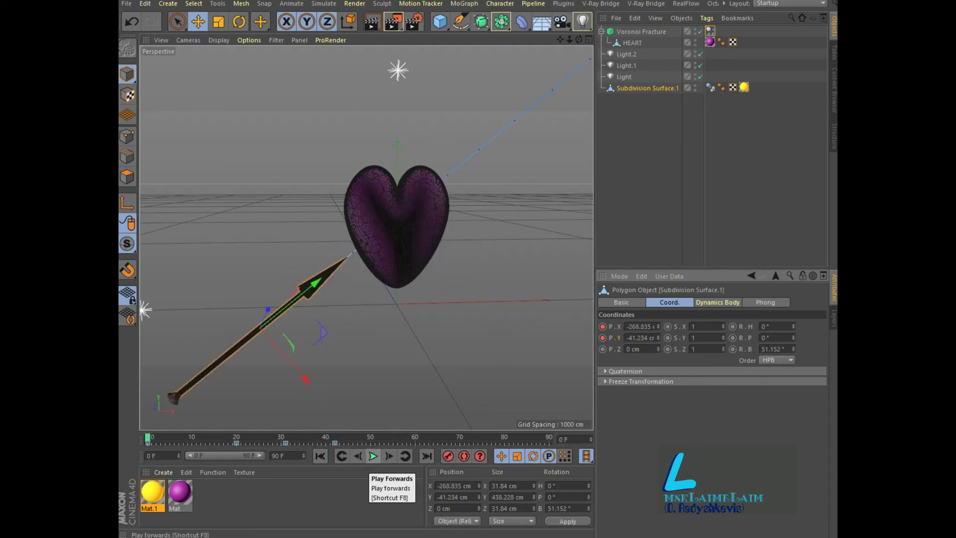
pyautogui.click(373, 455)
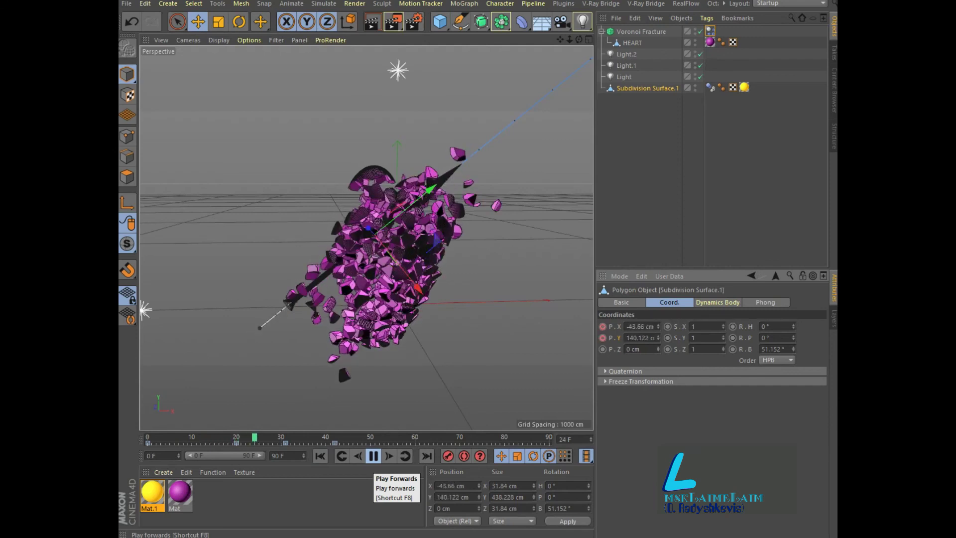
pyautogui.click(373, 456)
pyautogui.click(372, 22)
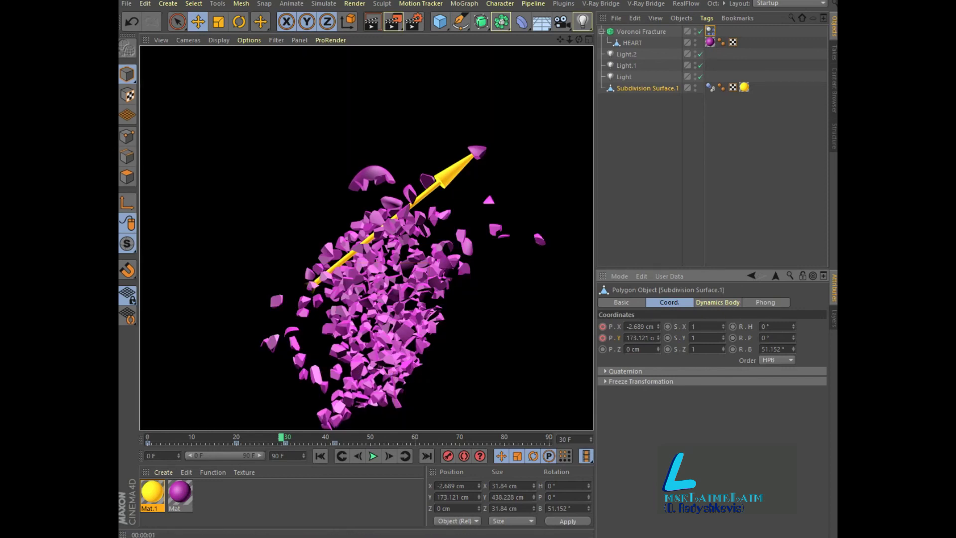
pyautogui.click(373, 456)
pyautogui.click(374, 457)
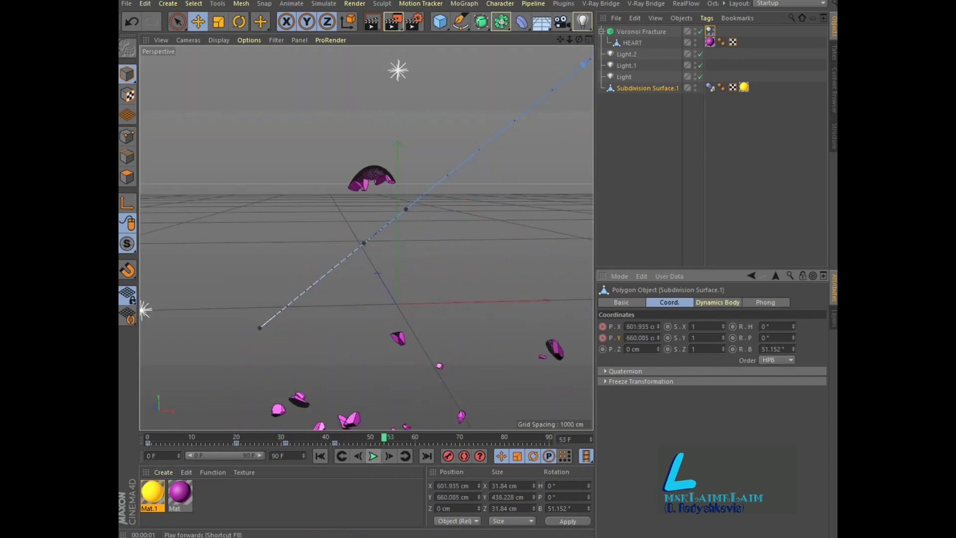